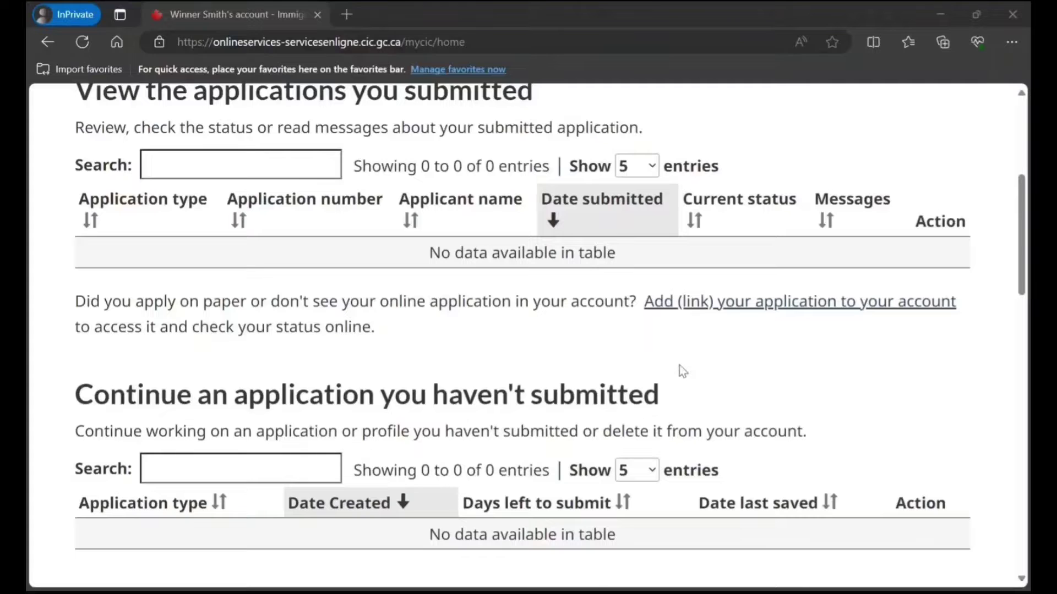
From 'Apply to come to Canada', open the visitor visa, study and/or work permit eligibility check.
scroll(676, 379, "down", 8)
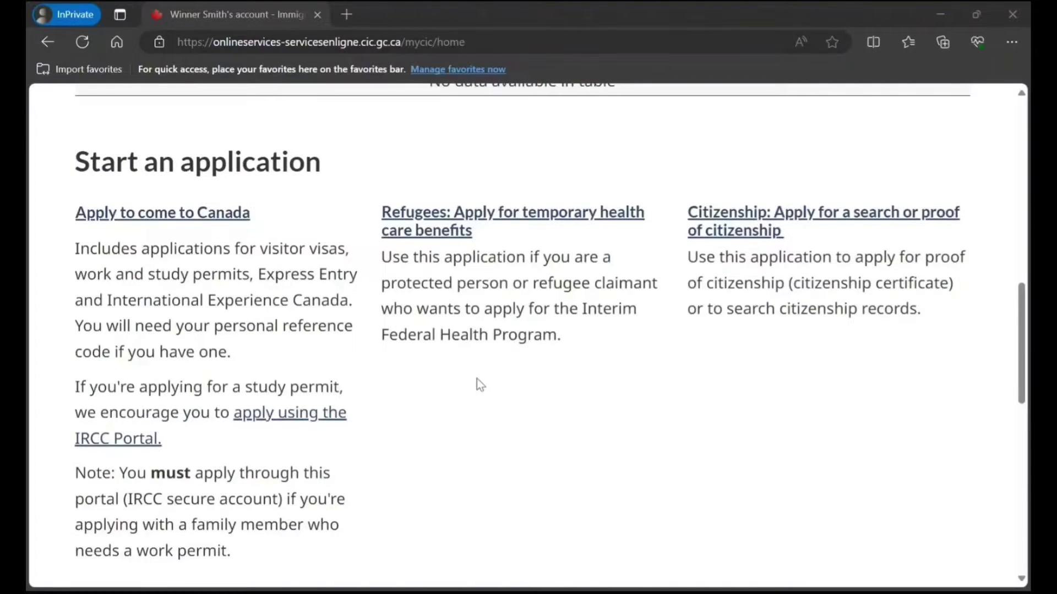
scroll(675, 357, "down", 9)
scroll(676, 356, "up", 10)
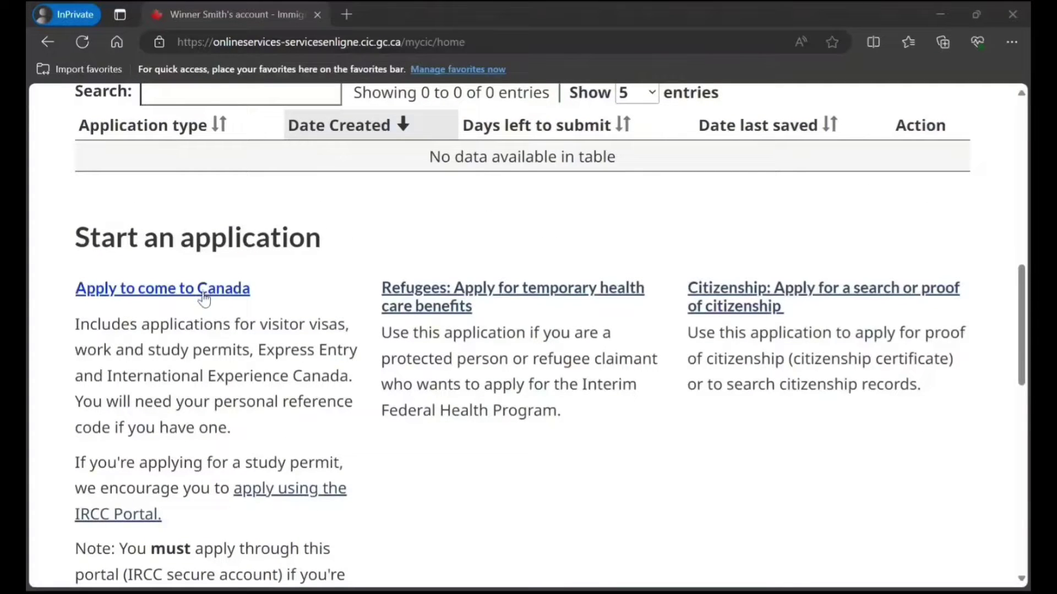
scroll(190, 265, "down", 1)
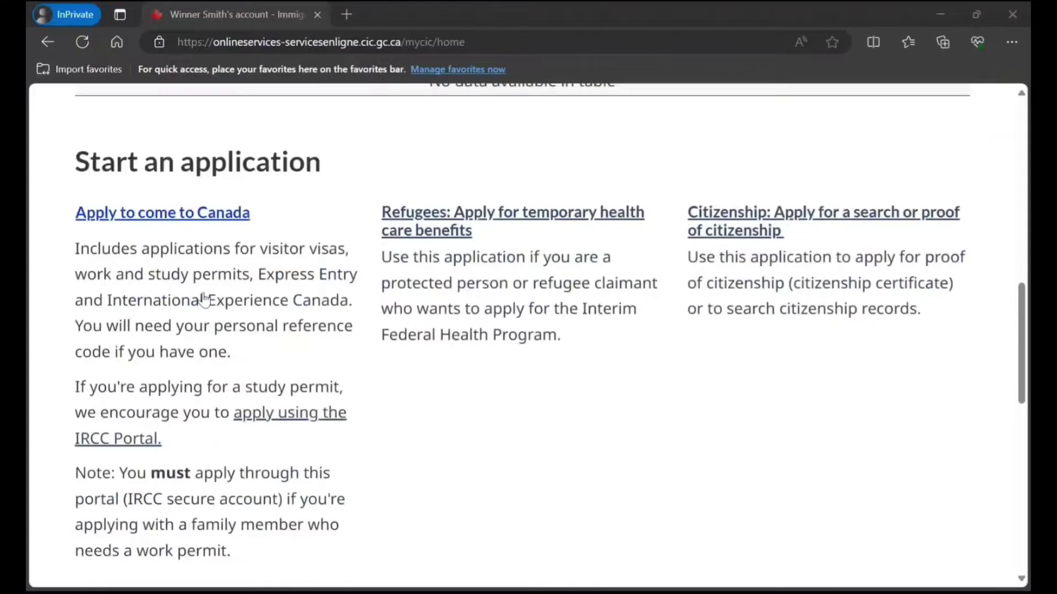
left_click(188, 216)
scroll(196, 258, "down", 2)
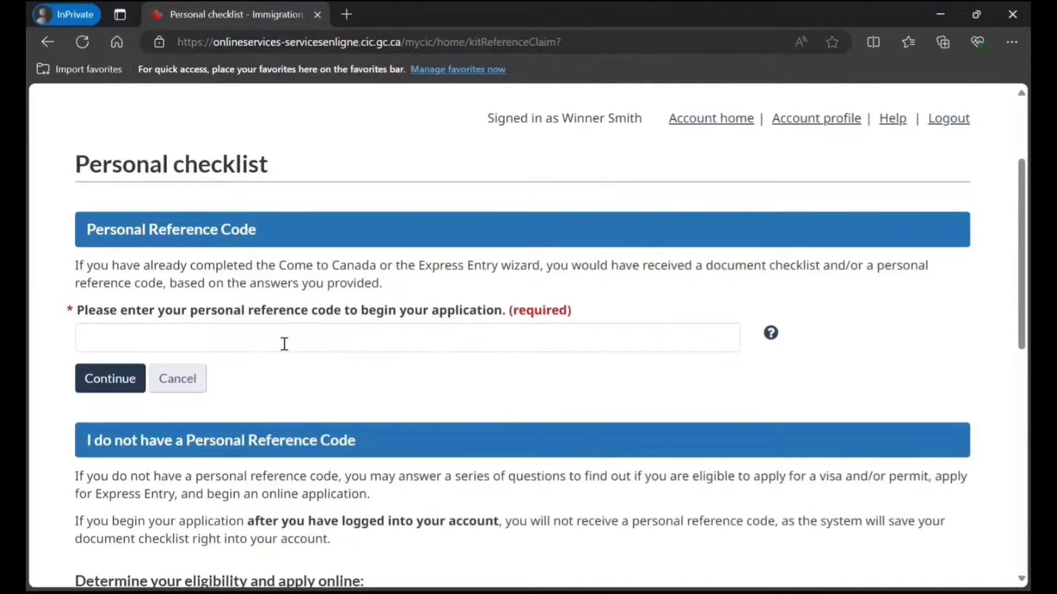
scroll(284, 345, "down", 3)
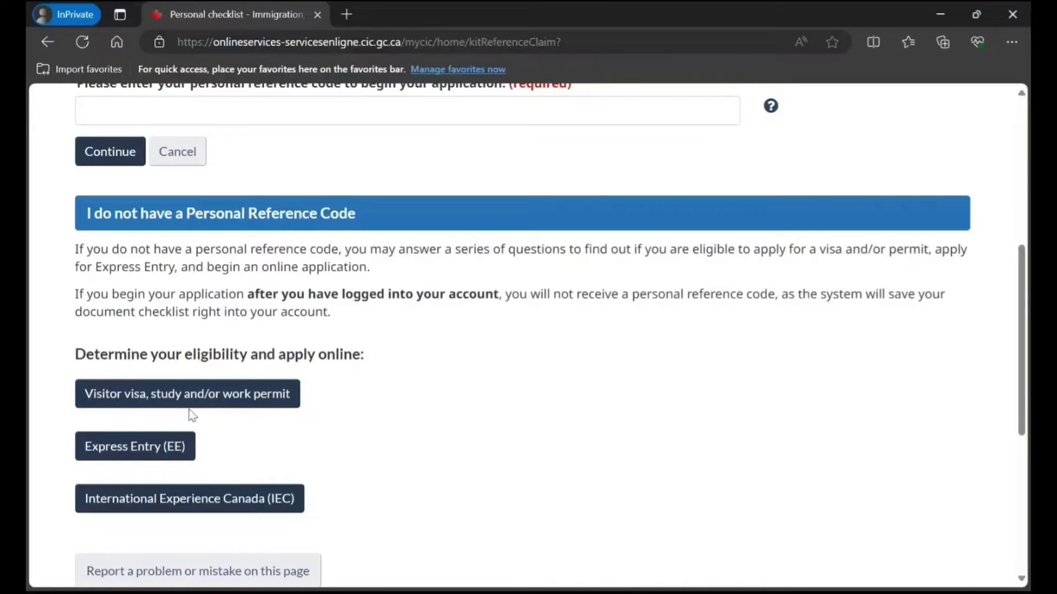
left_click(258, 401)
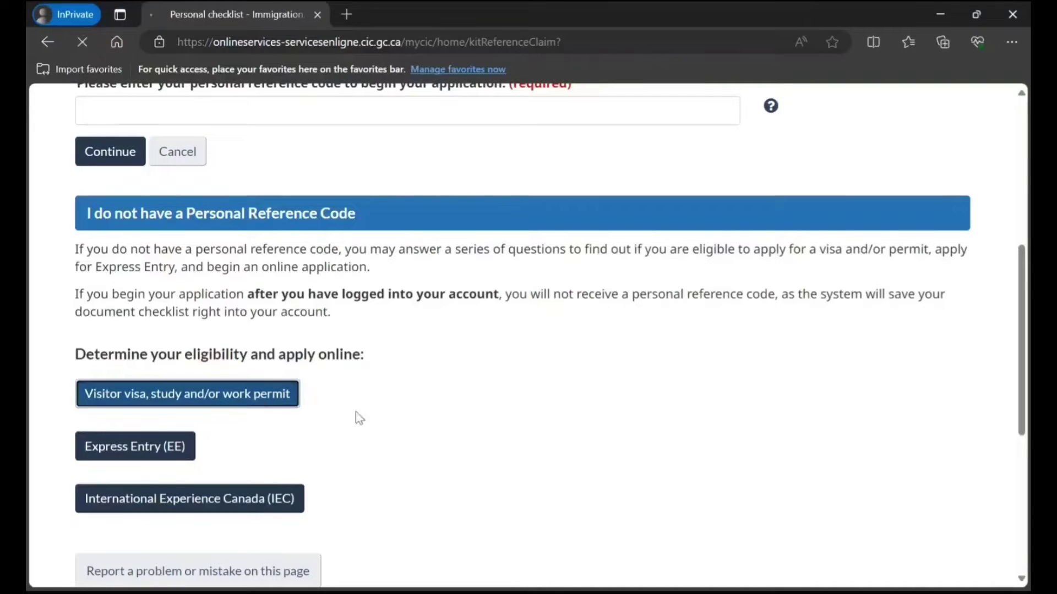
scroll(368, 418, "down", 2)
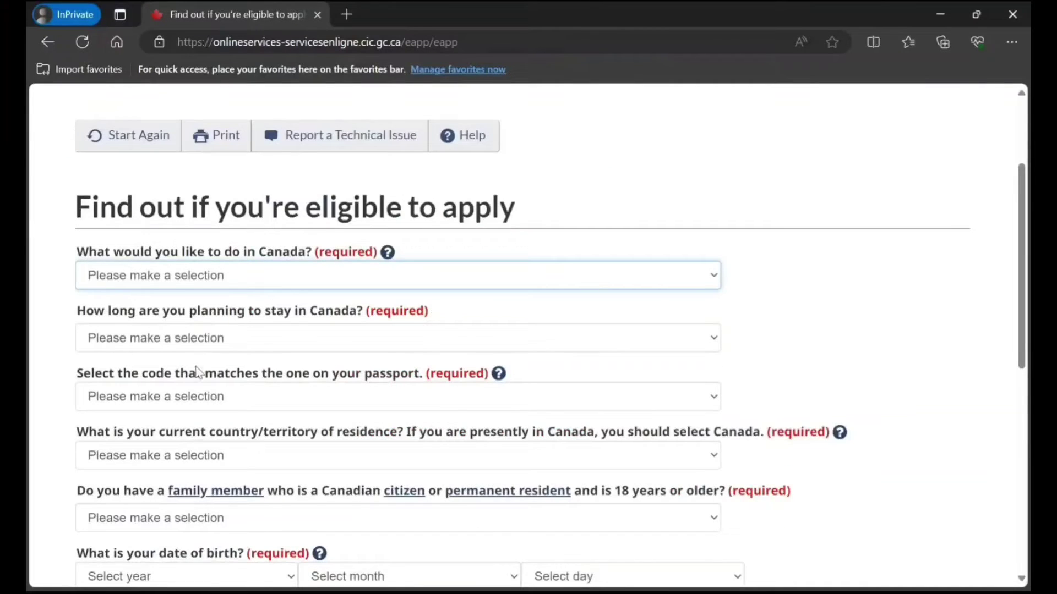
Answer Work, staying temporarily over 6 months, IND passport, and India as country of residence.
key("w")
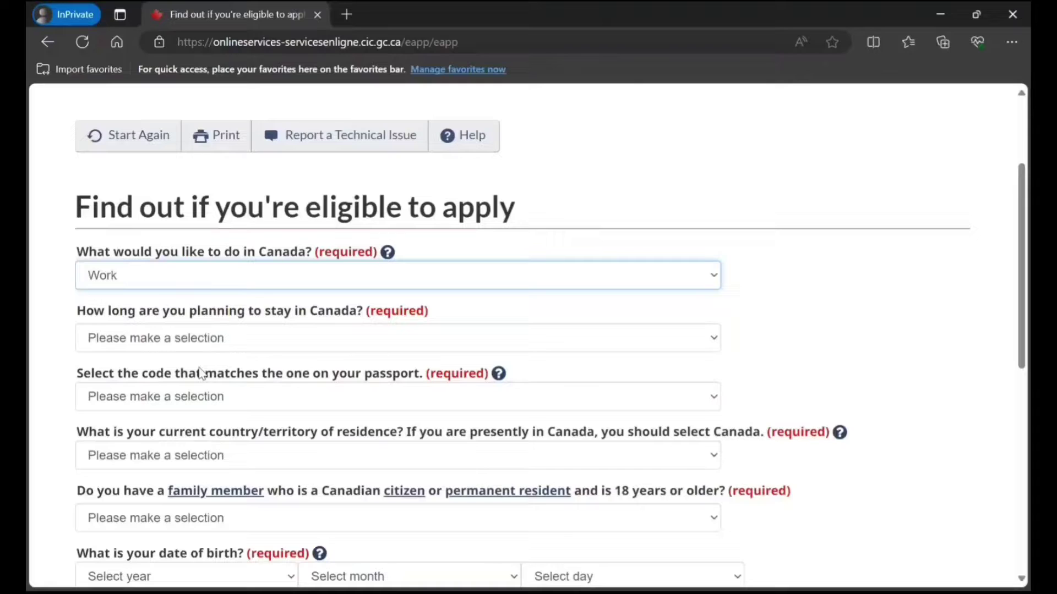
left_click(330, 347)
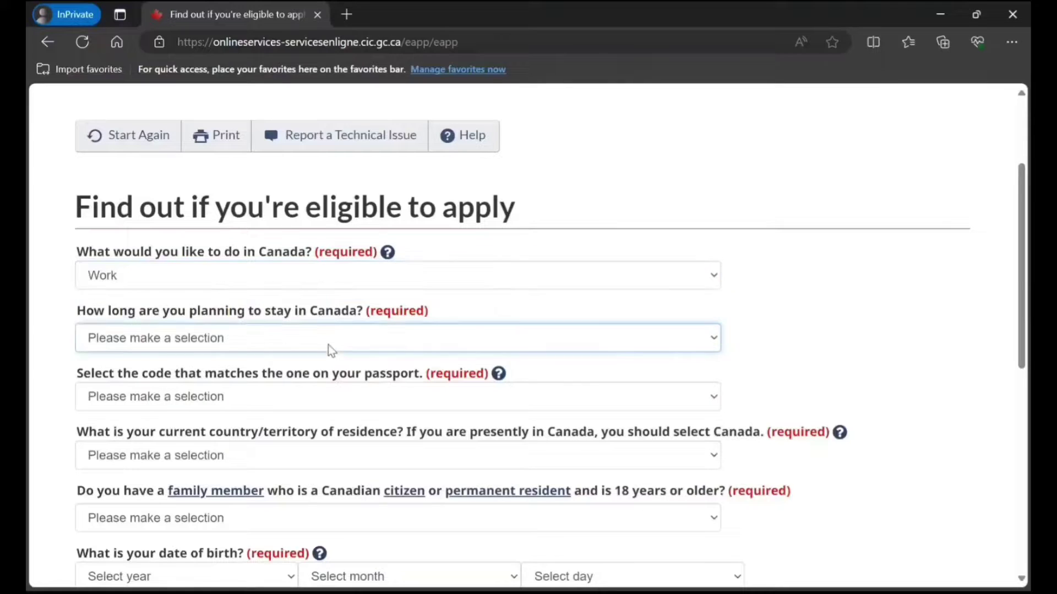
left_click(318, 398)
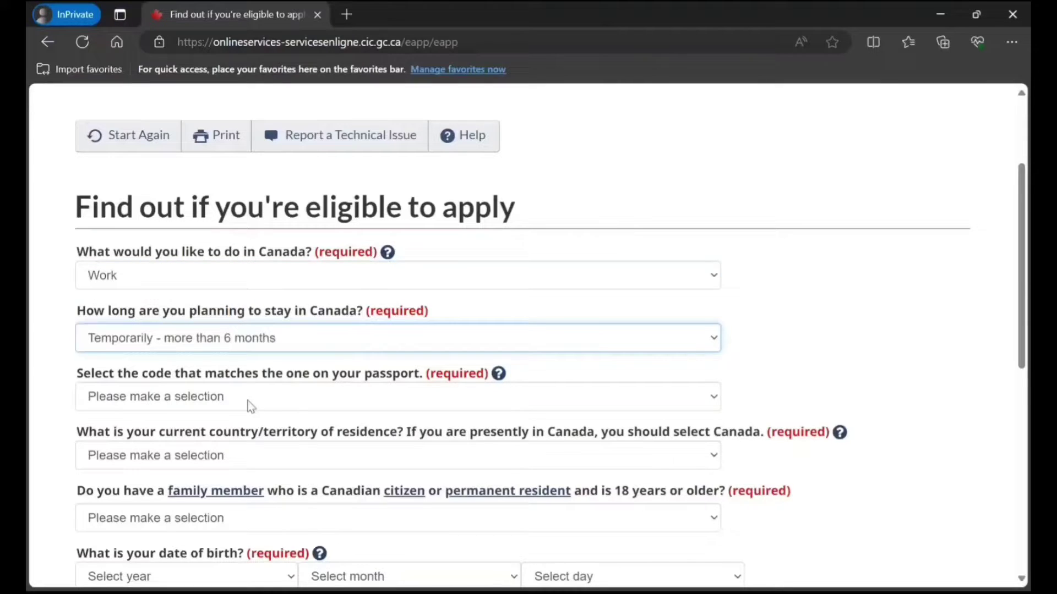
left_click(278, 404)
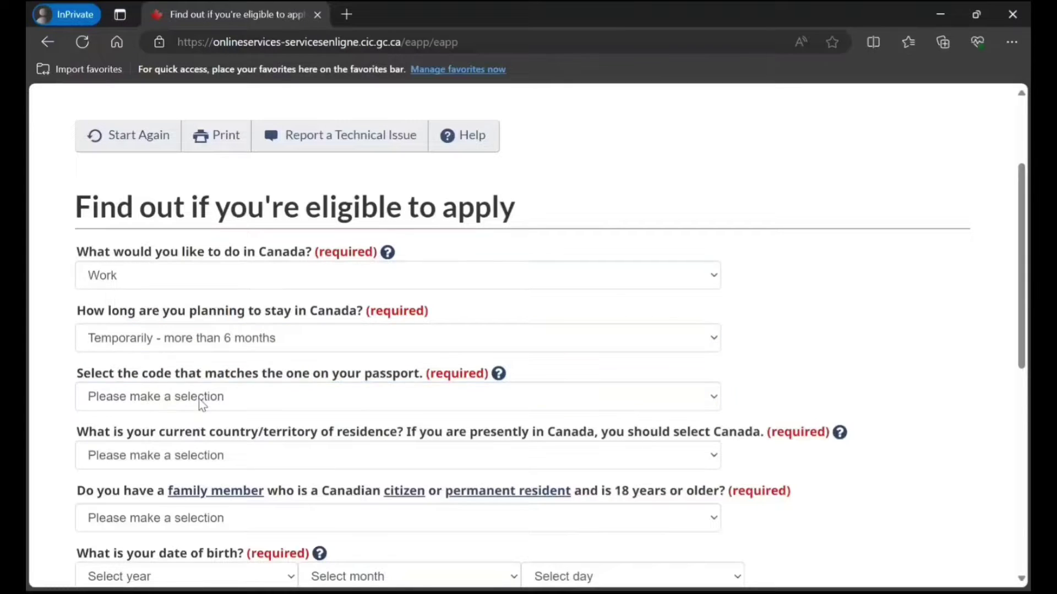
type("in")
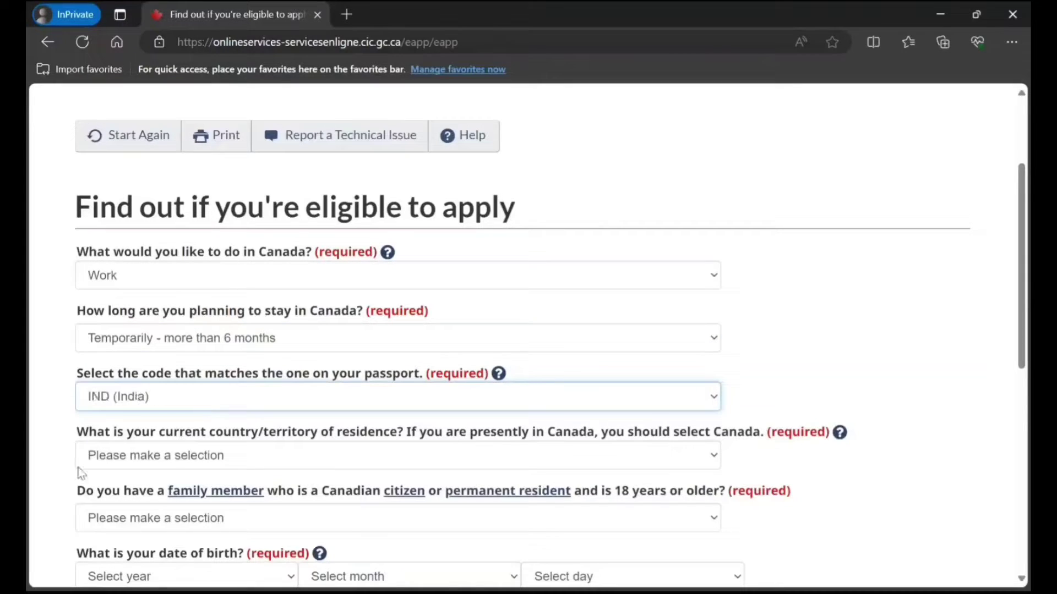
left_click(285, 461)
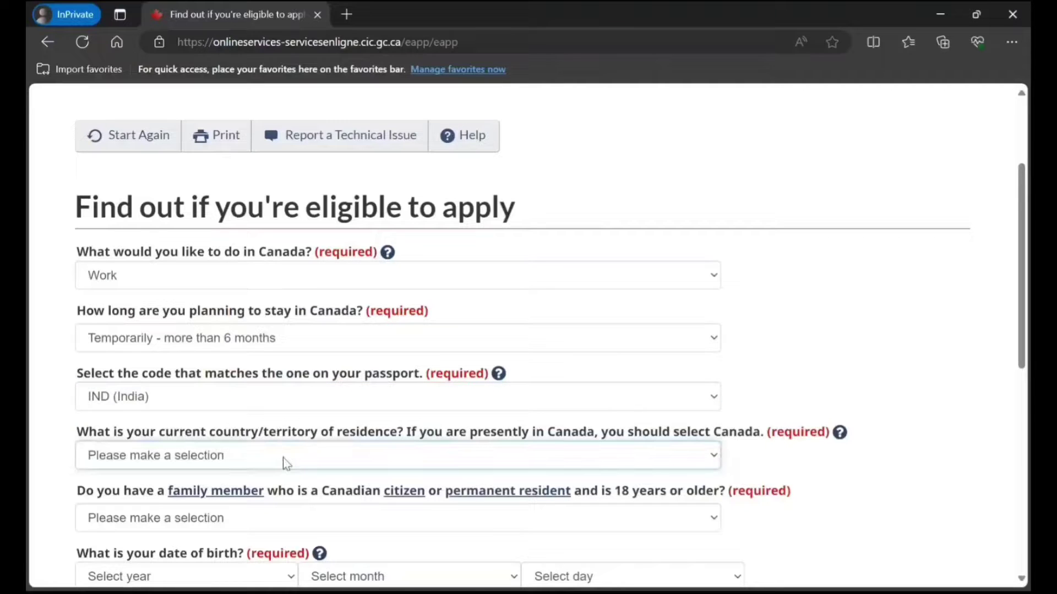
type("in")
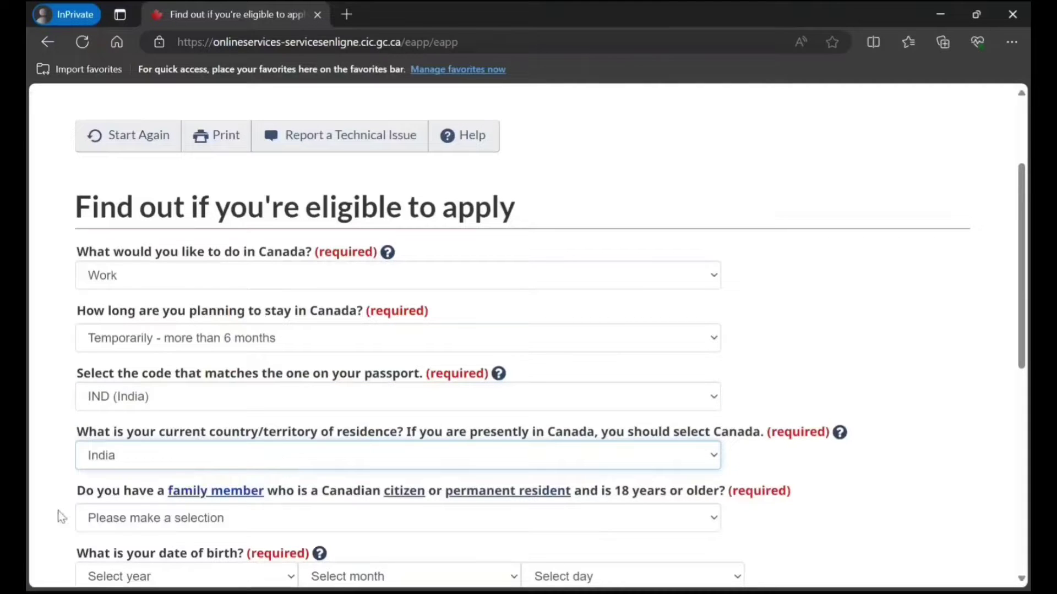
left_click(61, 517)
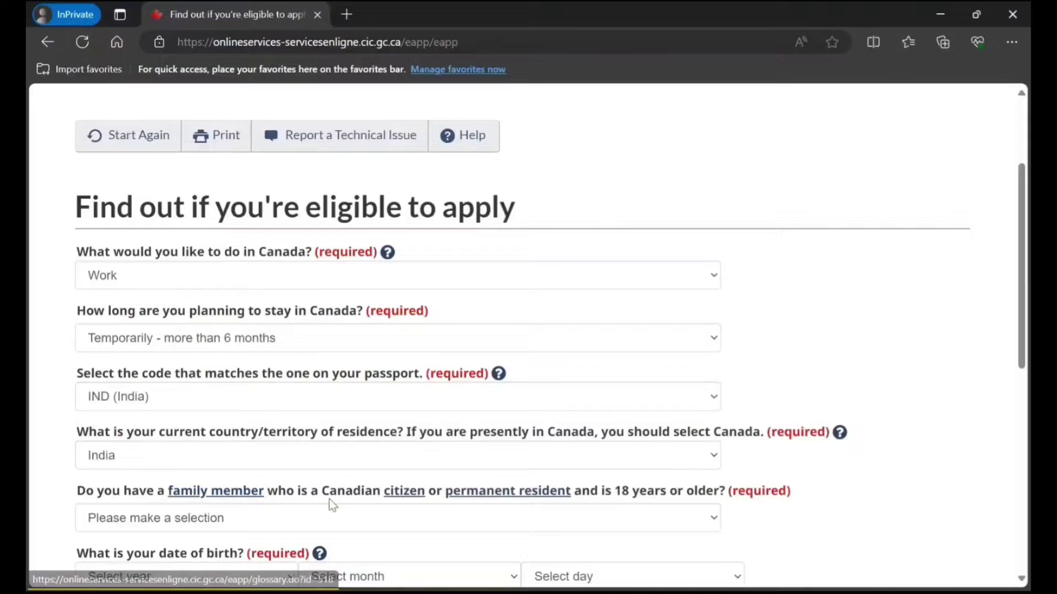
scroll(346, 500, "down", 1)
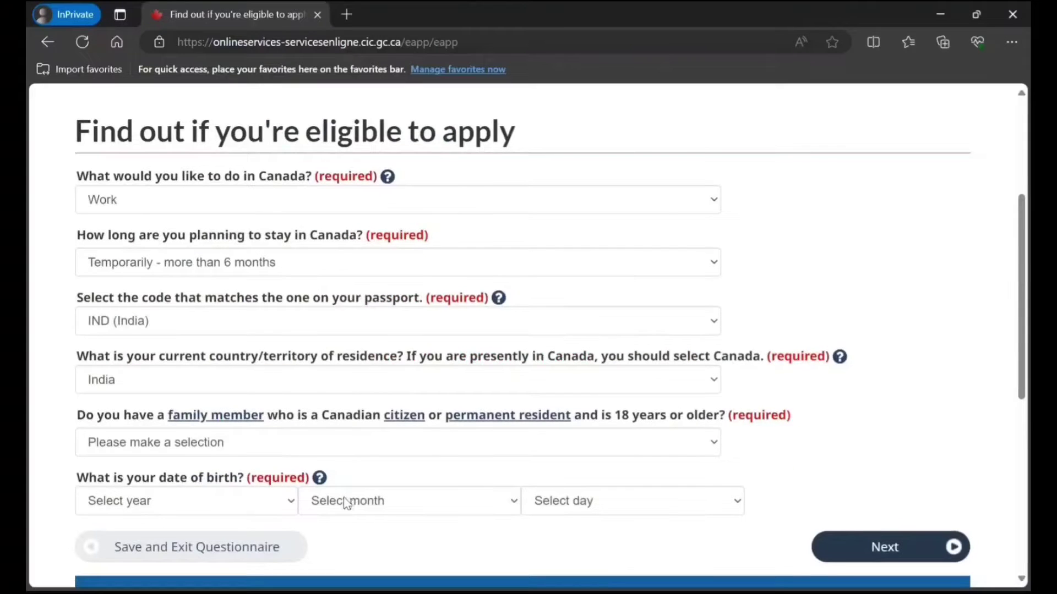
left_click(375, 448)
left_click(210, 500)
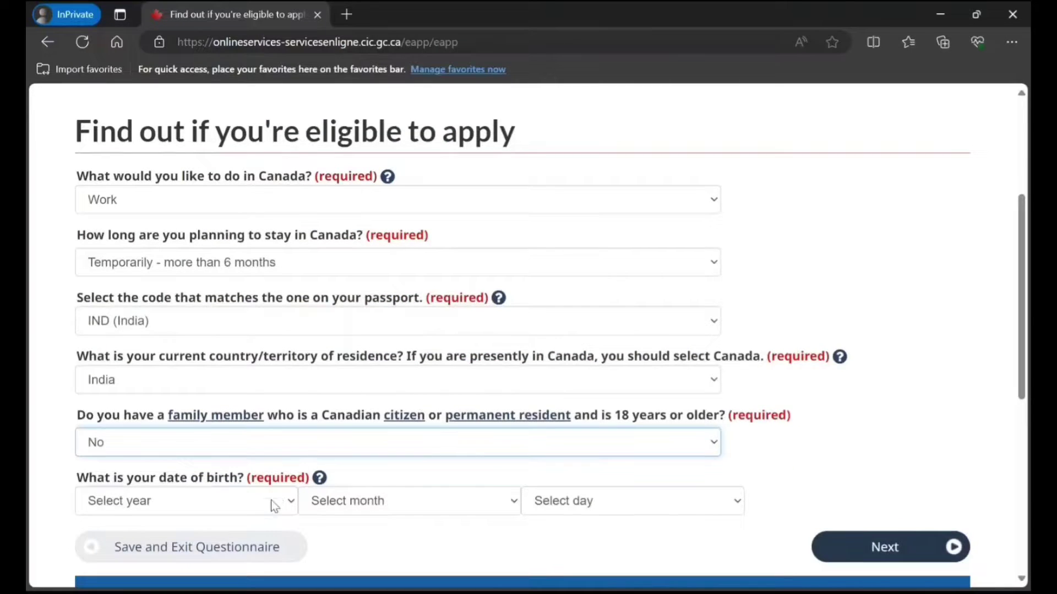
key("Tab")
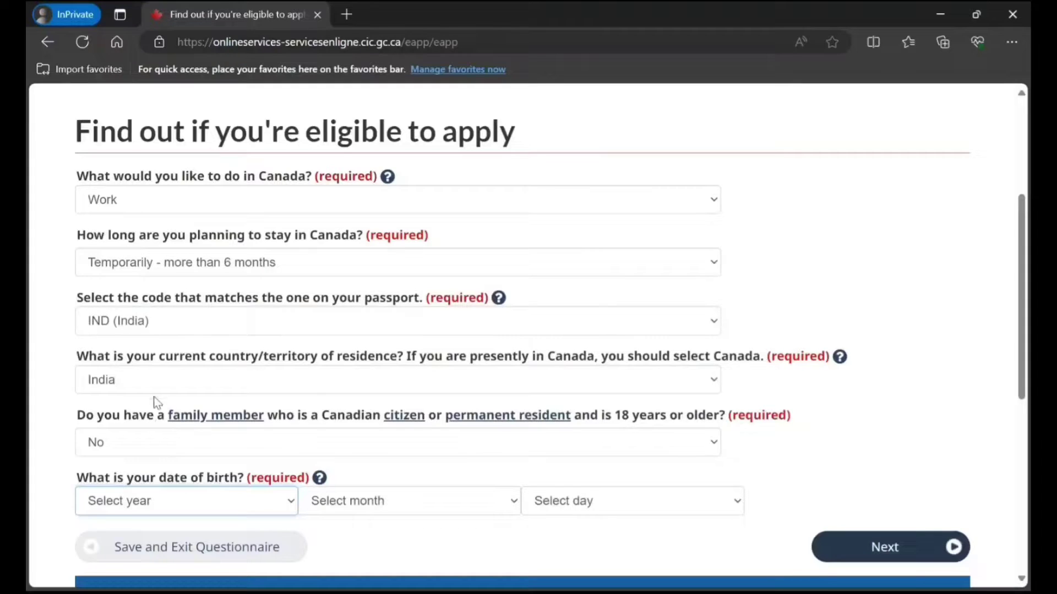
type("1998")
key("Tab")
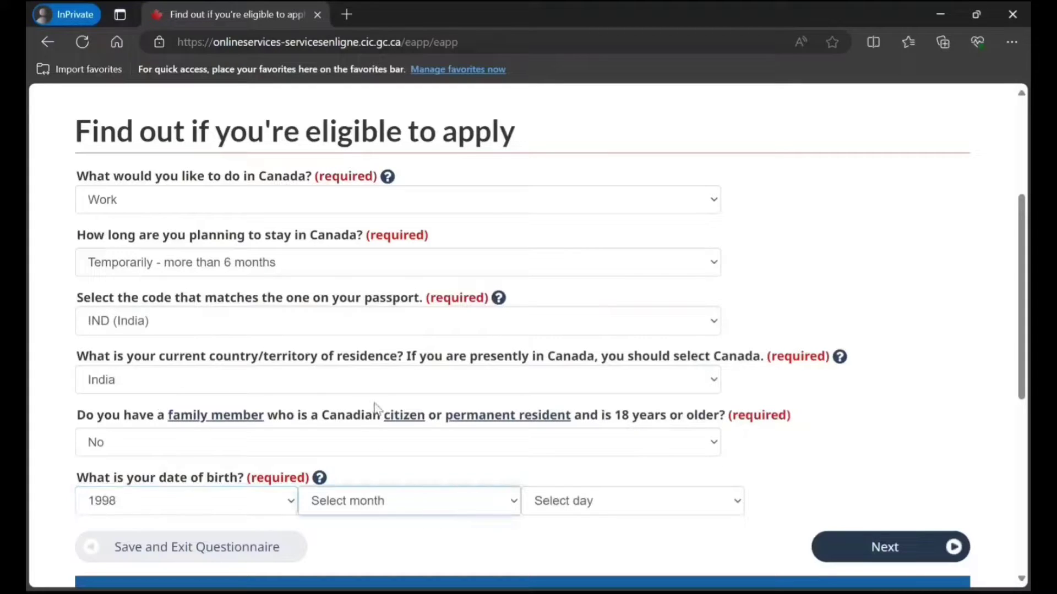
type("aug")
key("Tab")
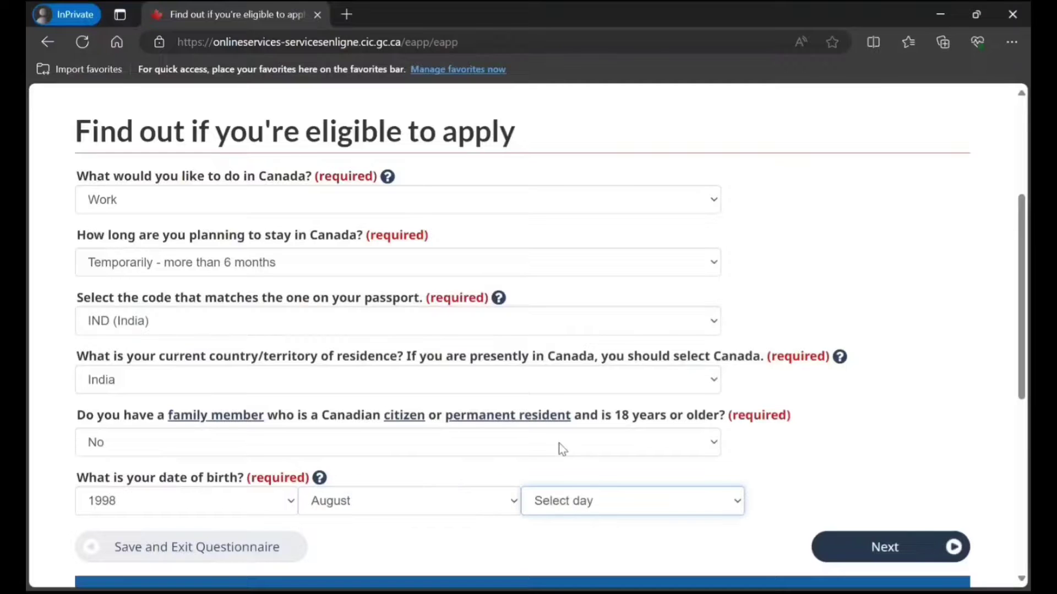
type("17")
scroll(499, 487, "down", 4)
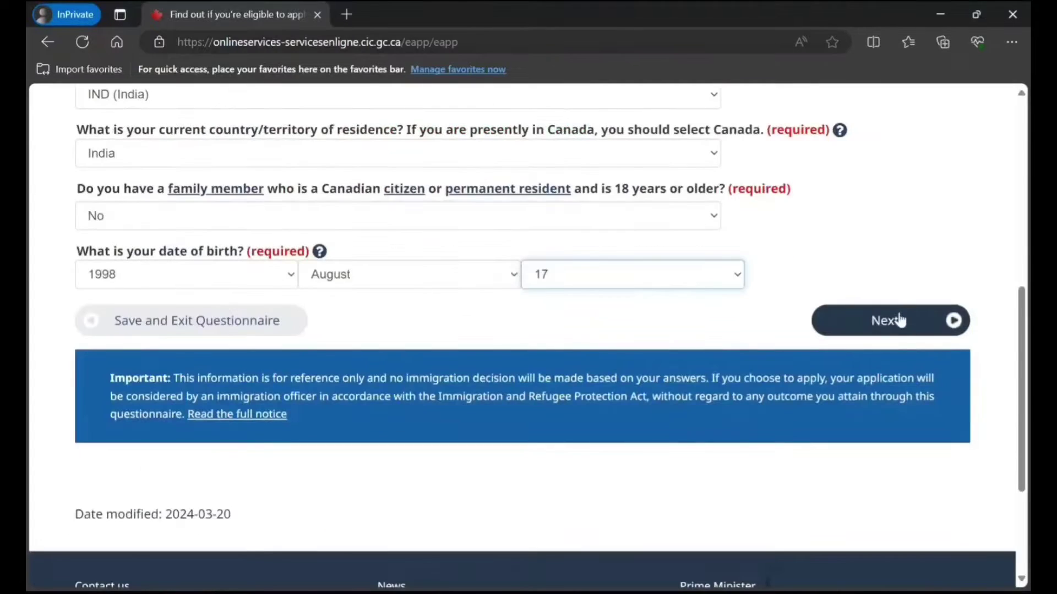
Submit the opening answers and answer No to being a US permanent resident.
left_click(897, 321)
scroll(633, 358, "down", 1)
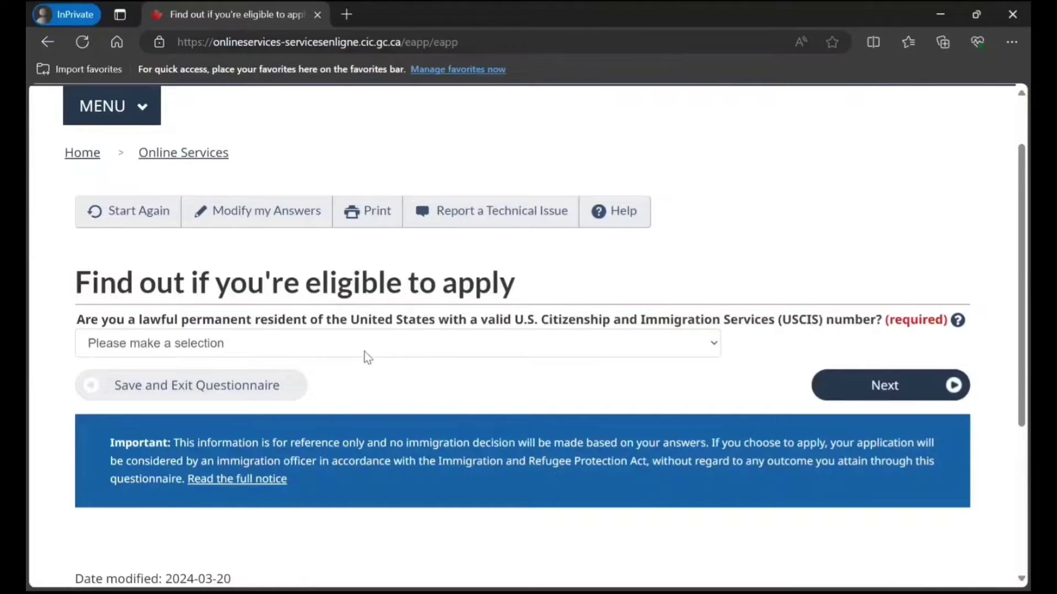
left_click(442, 345)
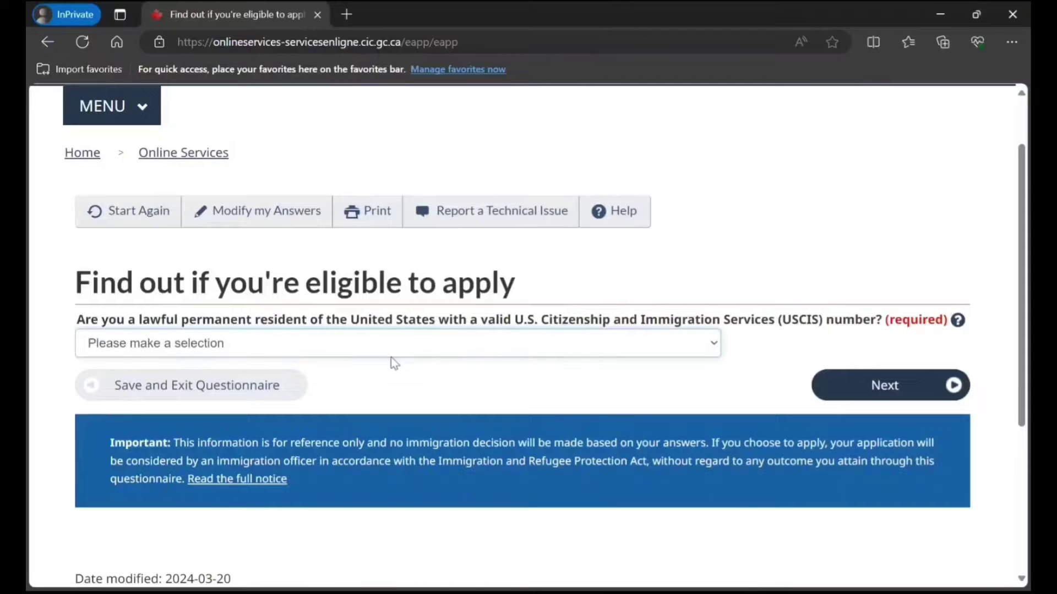
left_click(351, 406)
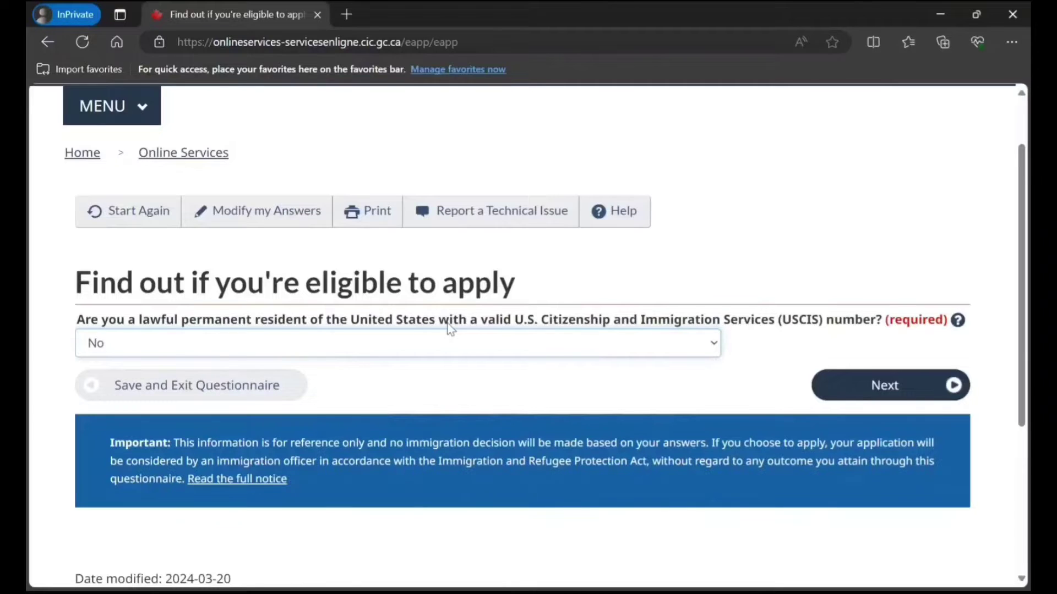
left_click(839, 383)
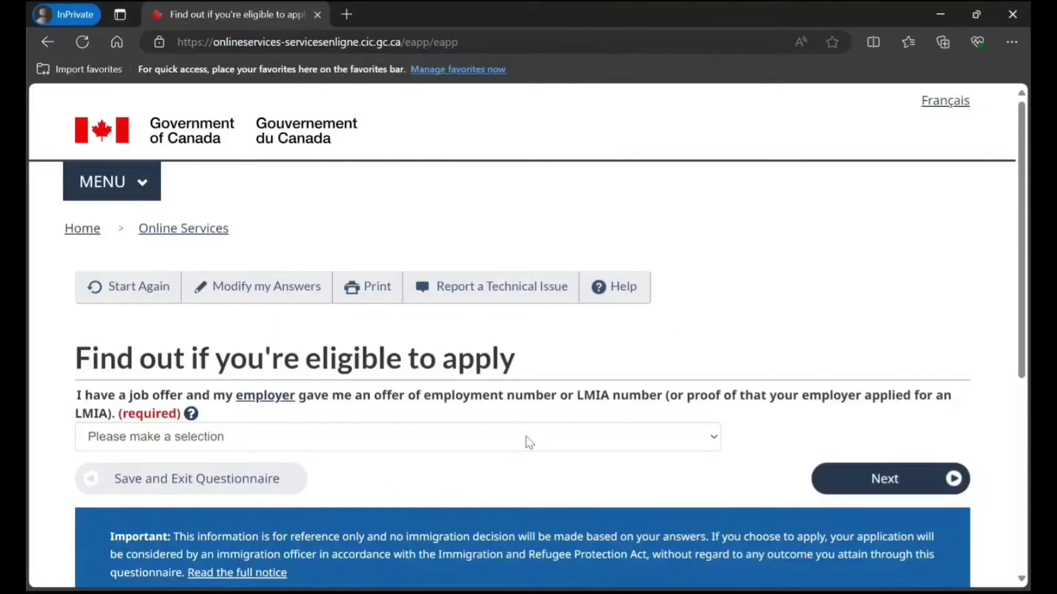
Answer No to having a job offer or LMIA and submit.
left_click(560, 438)
left_click(502, 500)
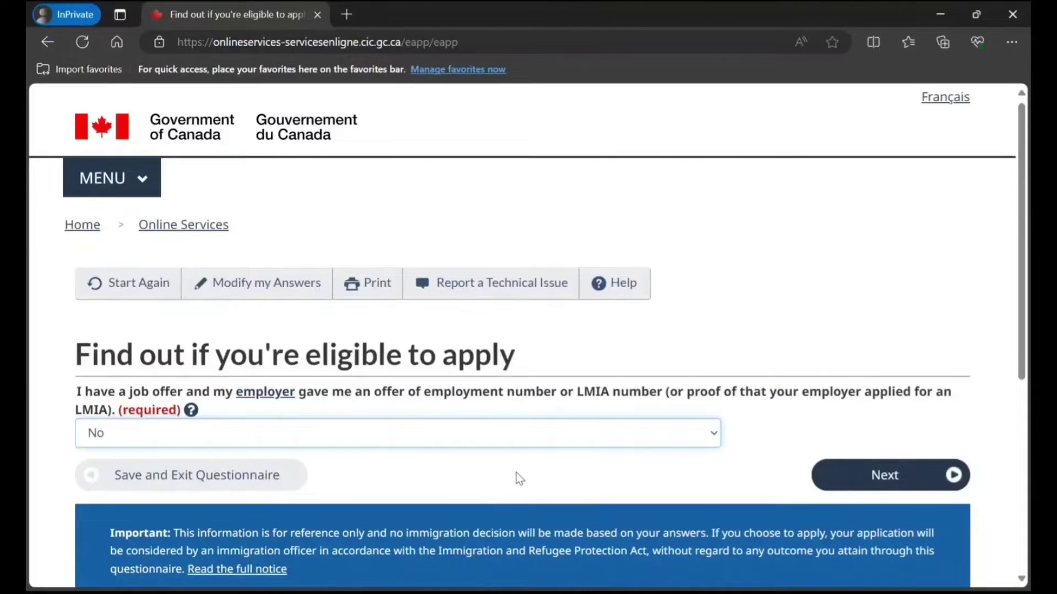
scroll(516, 476, "down", 4)
left_click(845, 260)
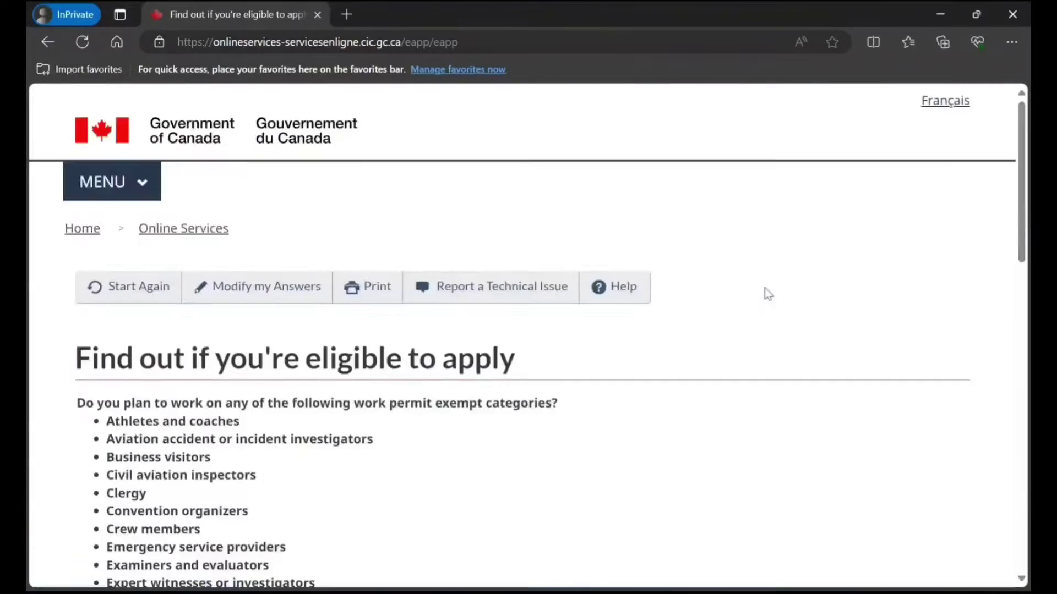
Answer No to the first required question and No to the public policy question.
scroll(594, 357, "down", 4)
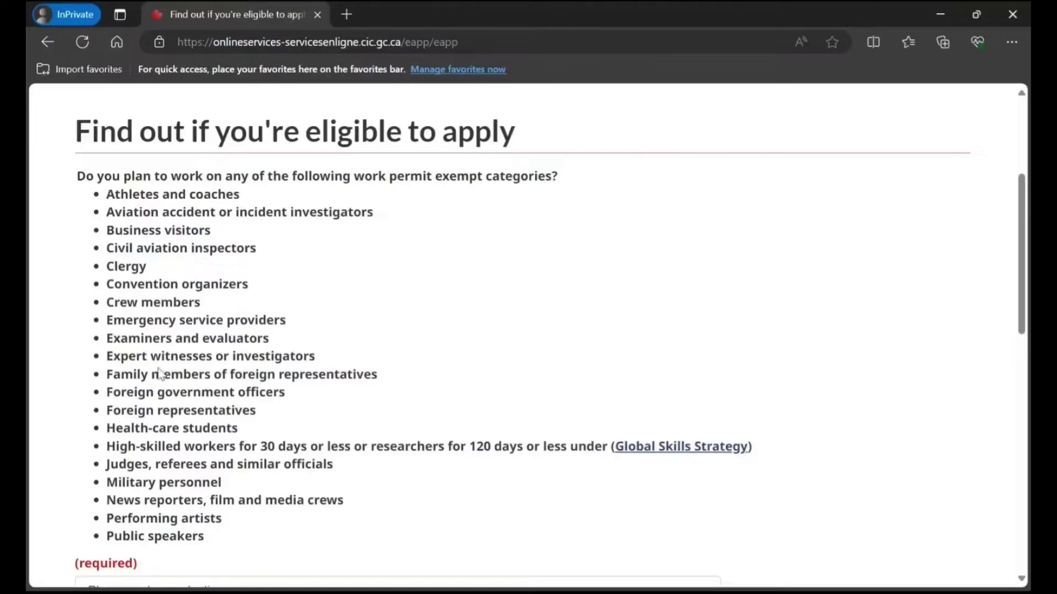
scroll(180, 446, "down", 4)
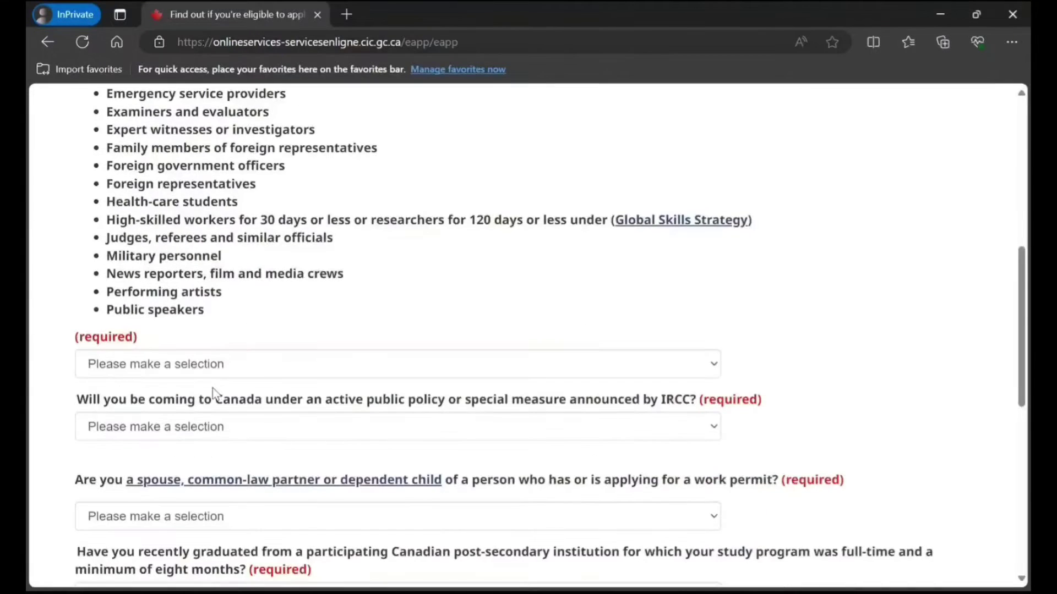
left_click(213, 367)
left_click(190, 425)
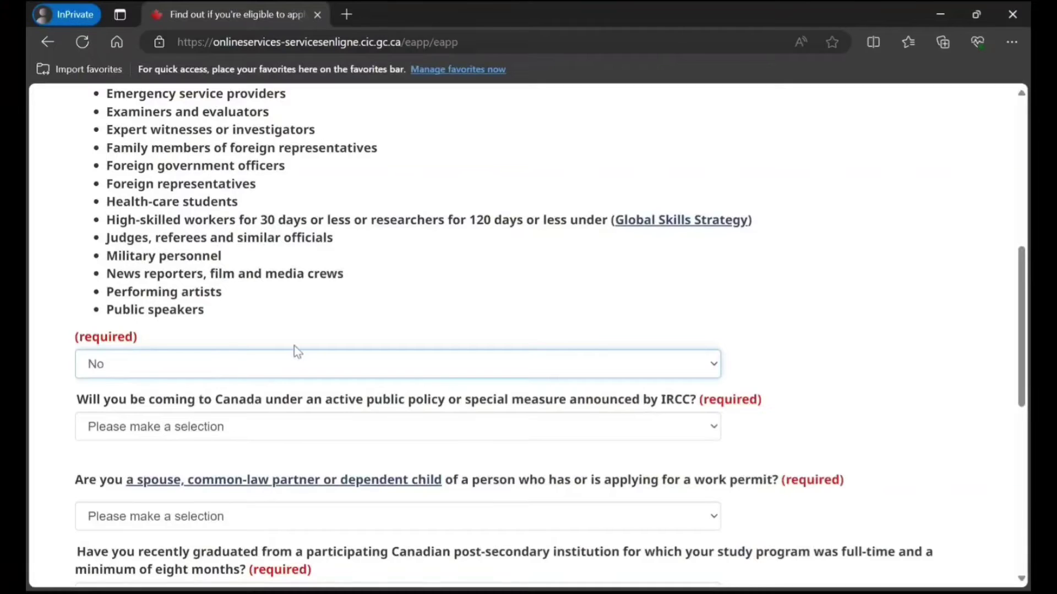
scroll(236, 343, "down", 1)
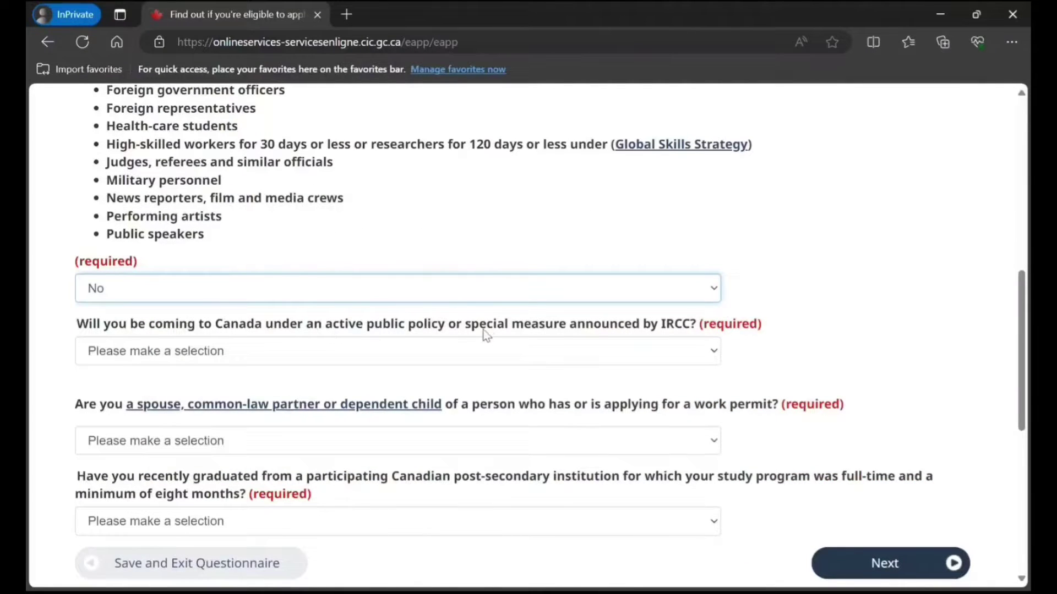
left_click(493, 351)
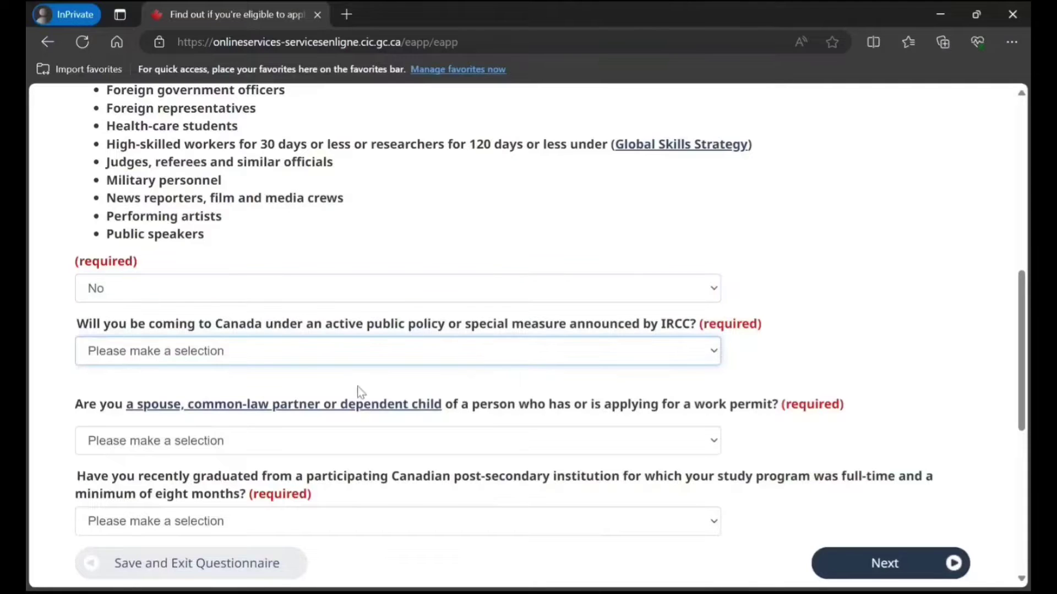
left_click(354, 412)
Answer Yes to being a work-permit holder's spouse and No to recent graduation, then submit.
scroll(401, 334, "down", 1)
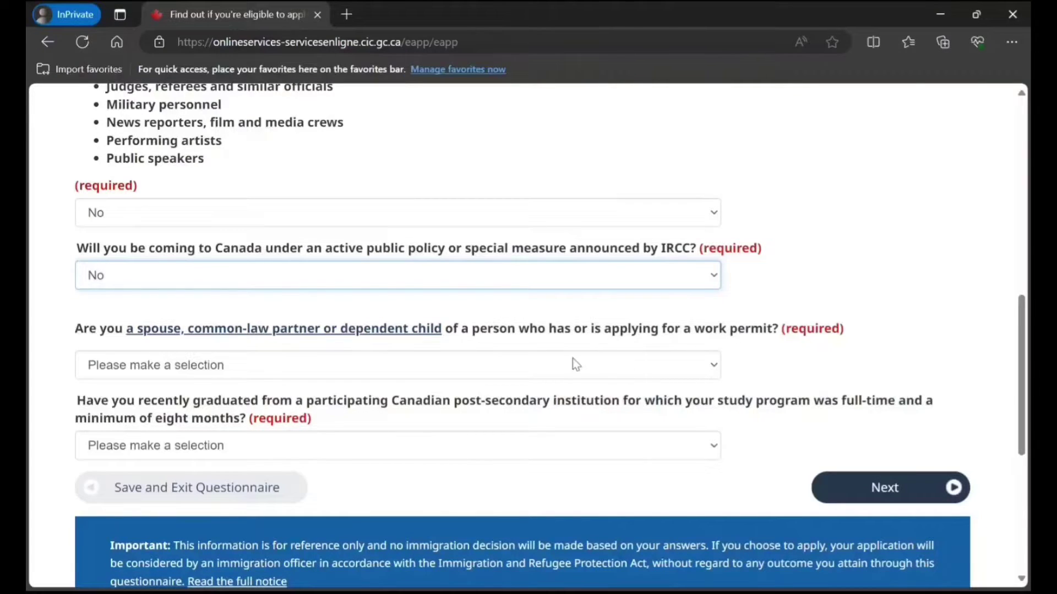
left_click(563, 371)
left_click(464, 409)
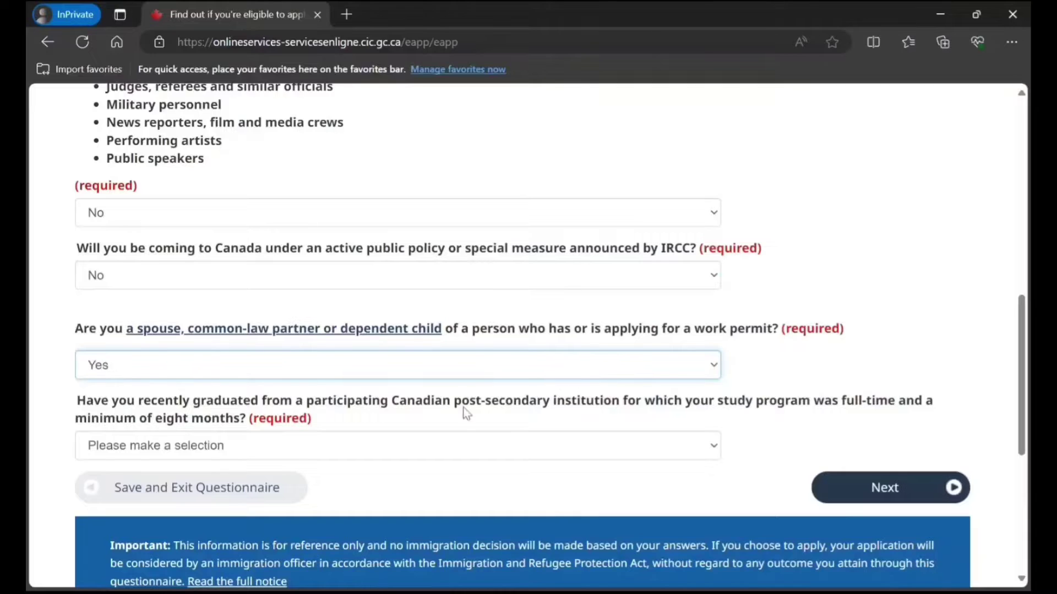
scroll(435, 342, "down", 1)
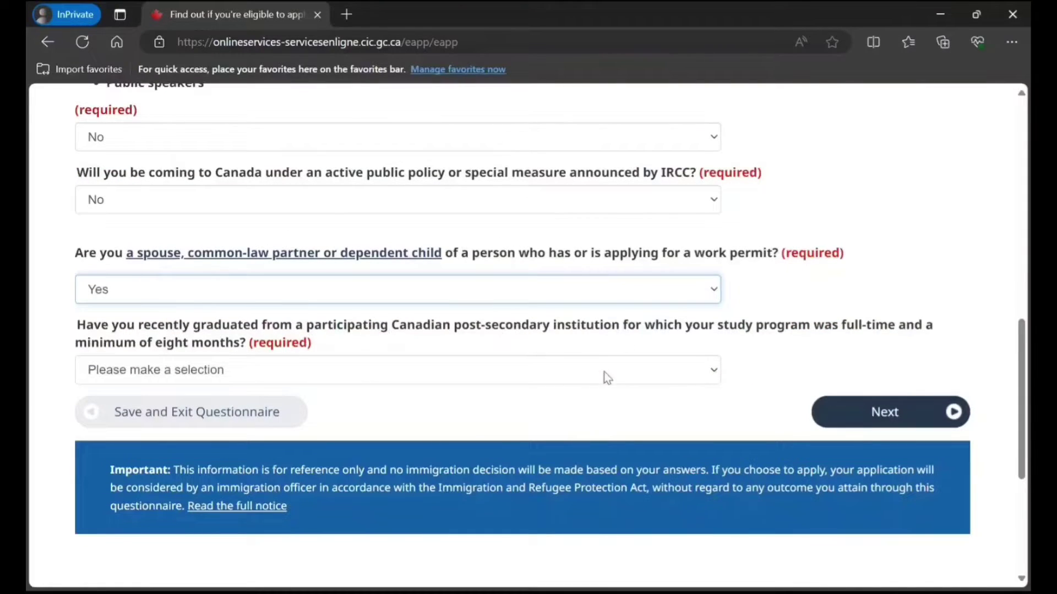
key("Tab")
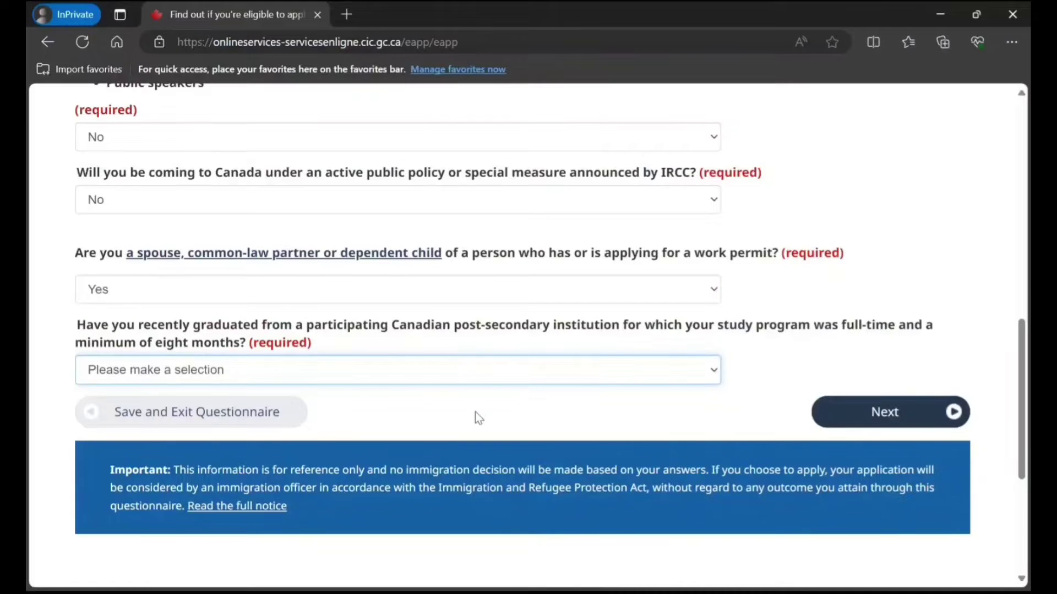
key("n")
scroll(484, 414, "down", 3)
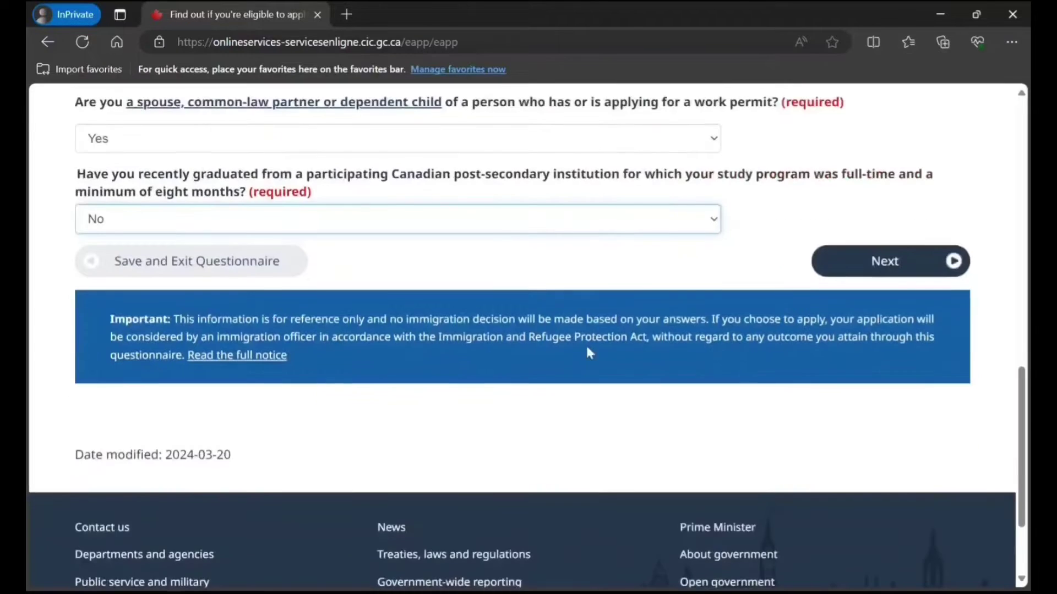
left_click(851, 262)
scroll(575, 323, "down", 3)
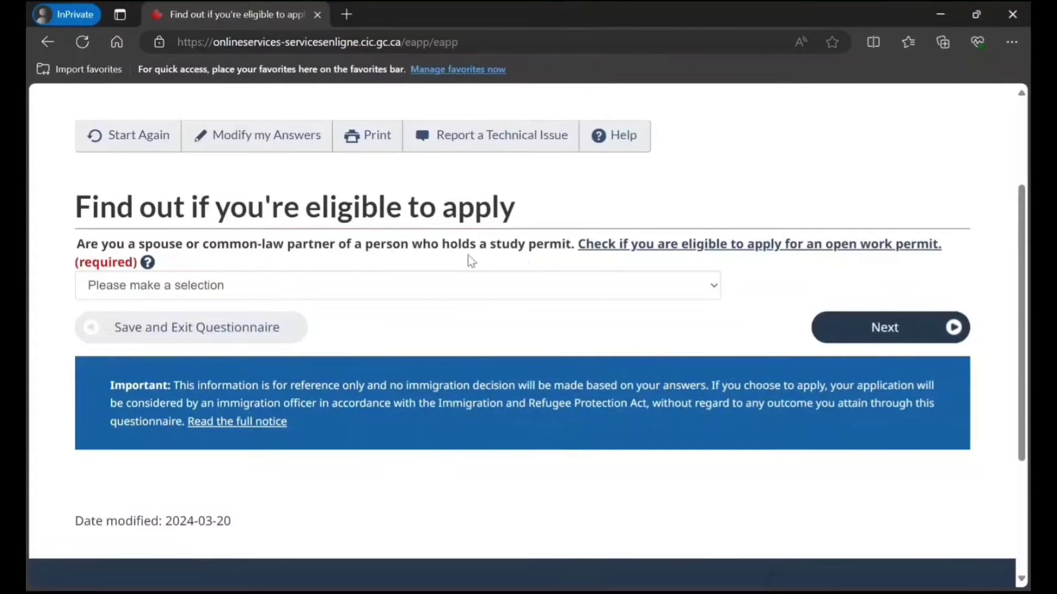
Answer No to the study-permit-holder spouse question and submit.
left_click(525, 289)
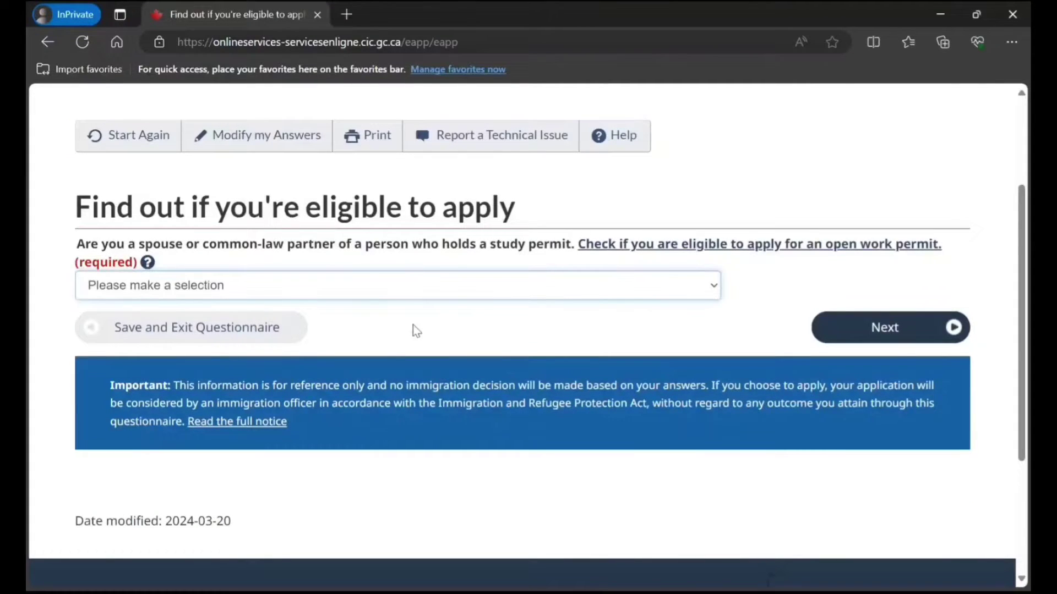
left_click(395, 351)
left_click(859, 325)
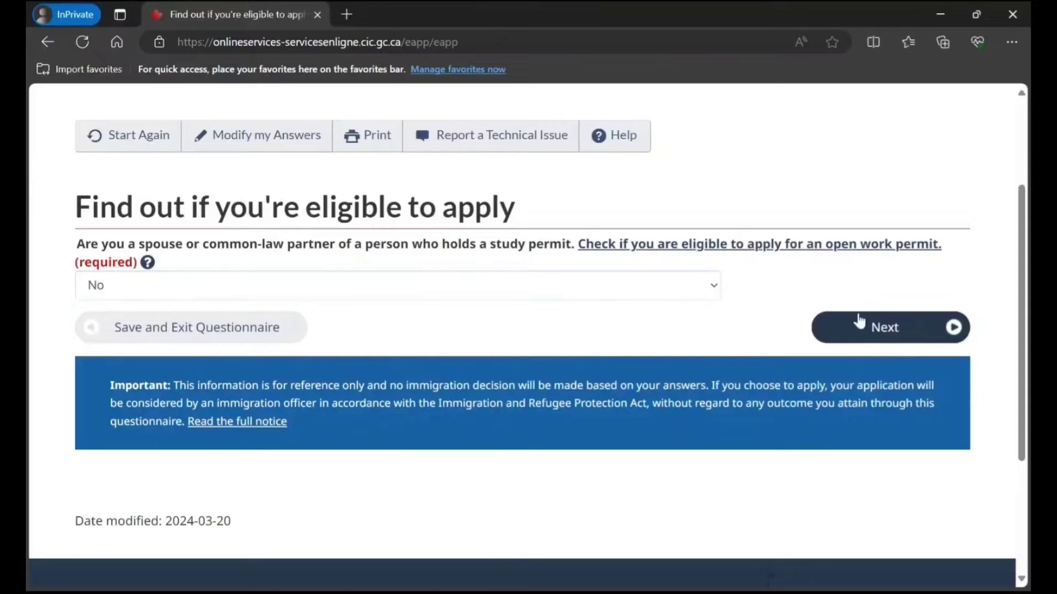
Set marital status to Married and destination province to Ontario.
scroll(318, 355, "down", 1)
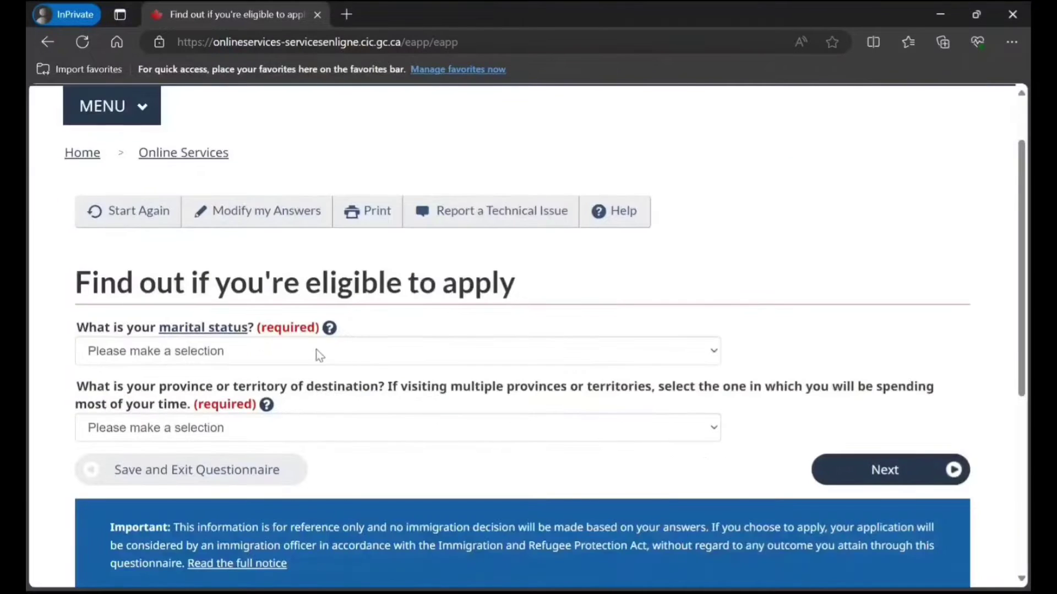
left_click(334, 356)
left_click(256, 397)
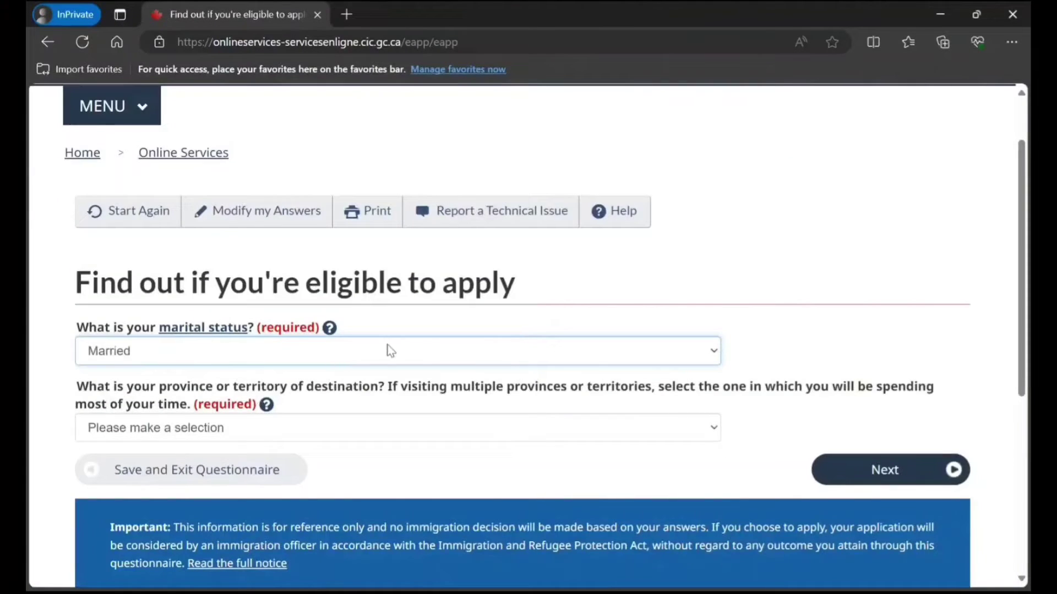
scroll(330, 342, "down", 2)
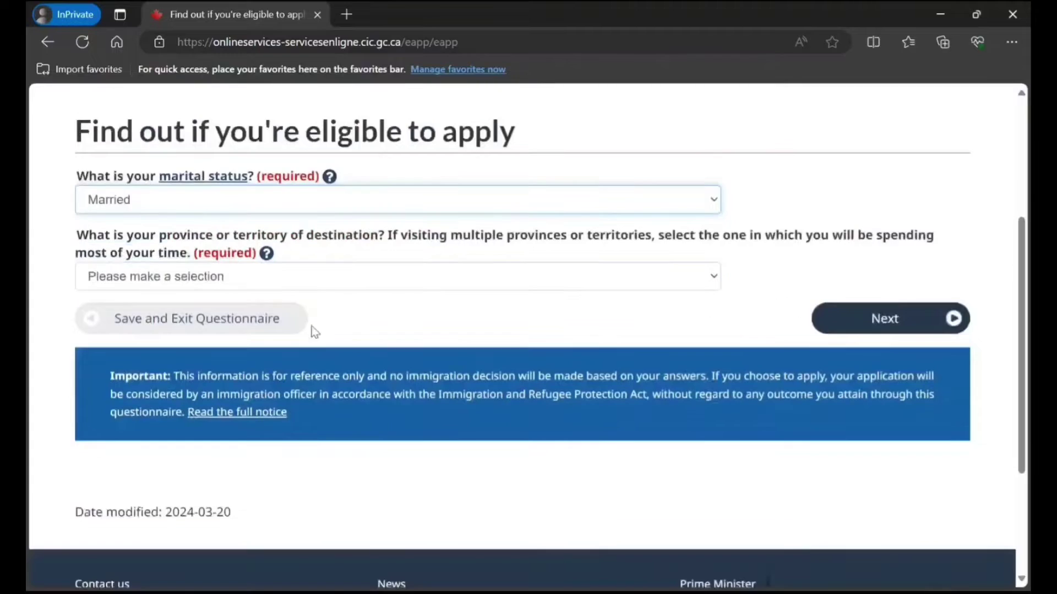
left_click(411, 279)
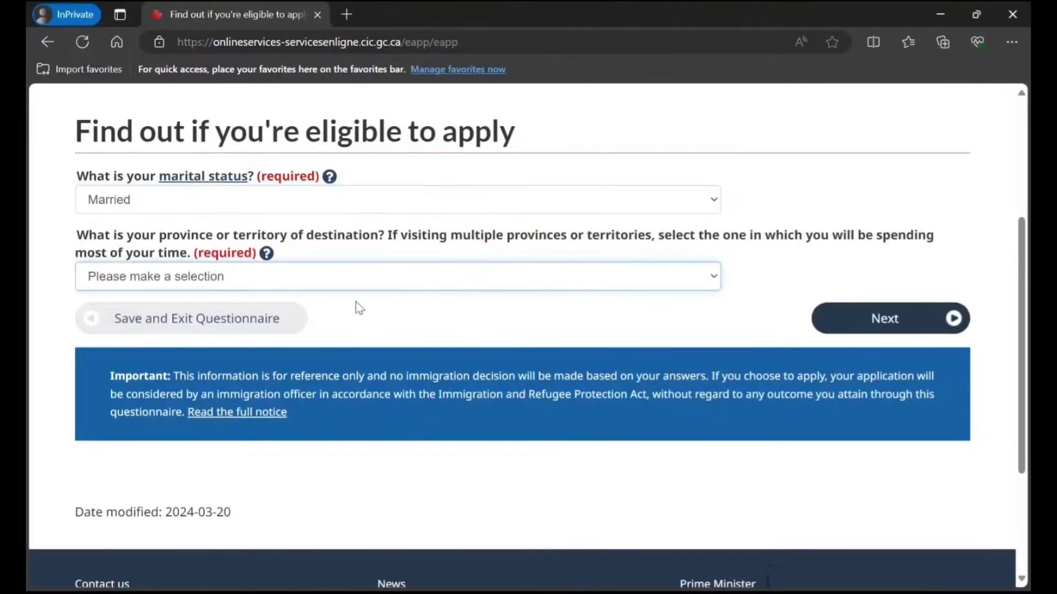
left_click(297, 439)
View the eligibility results and continue with Open work permit (Outside Canada) to the checklist questions.
left_click(860, 320)
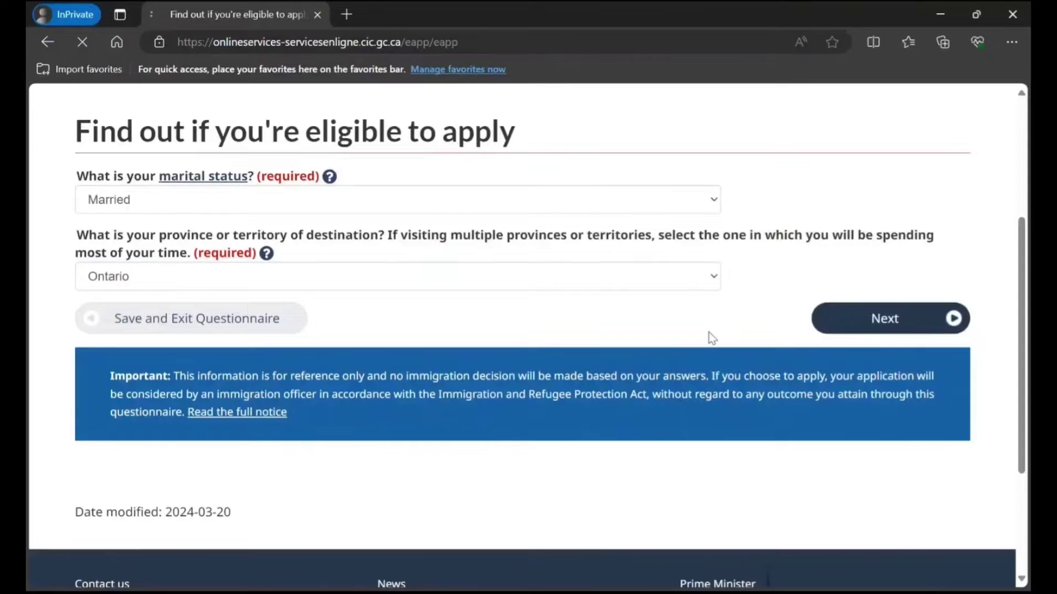
scroll(338, 335, "down", 3)
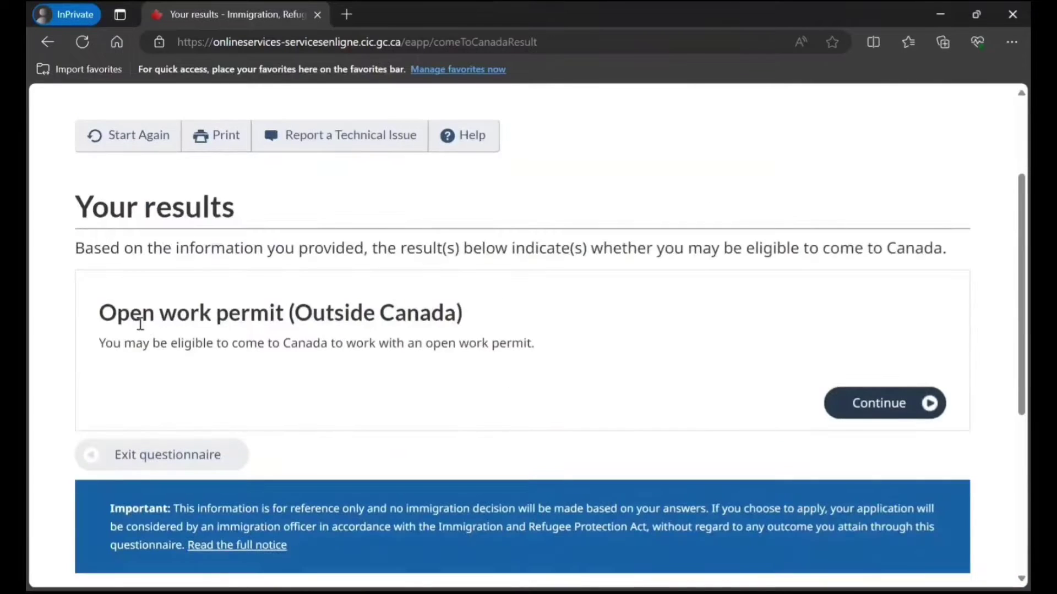
scroll(308, 317, "down", 2)
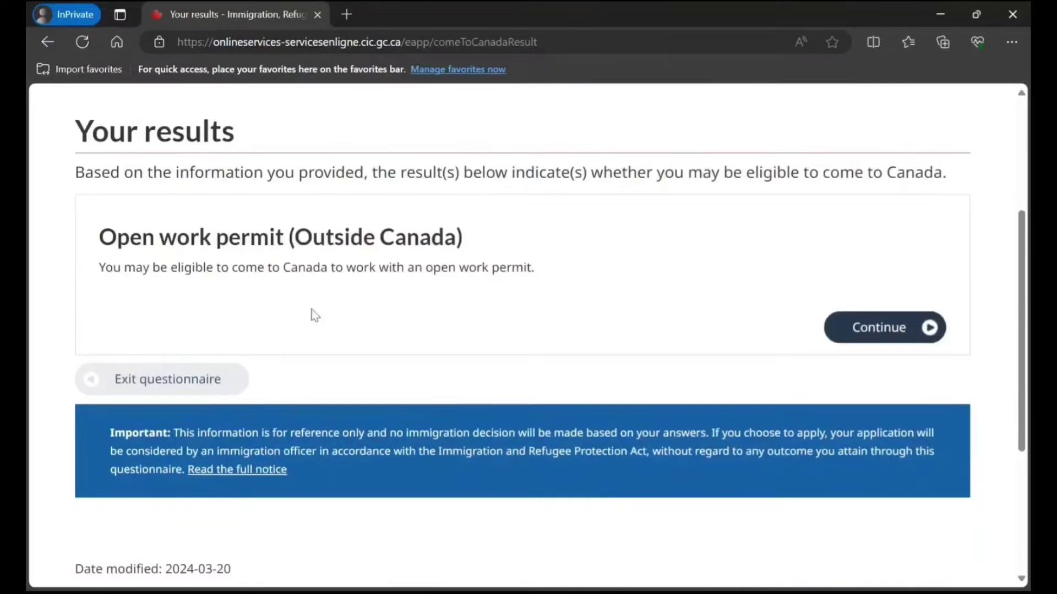
left_click(877, 329)
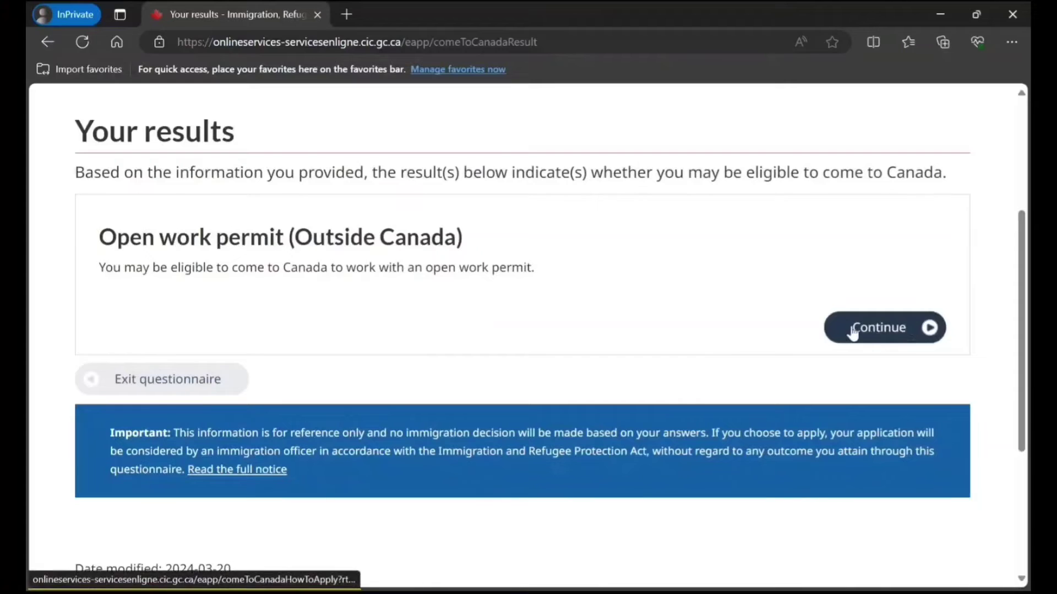
scroll(540, 307, "down", 5)
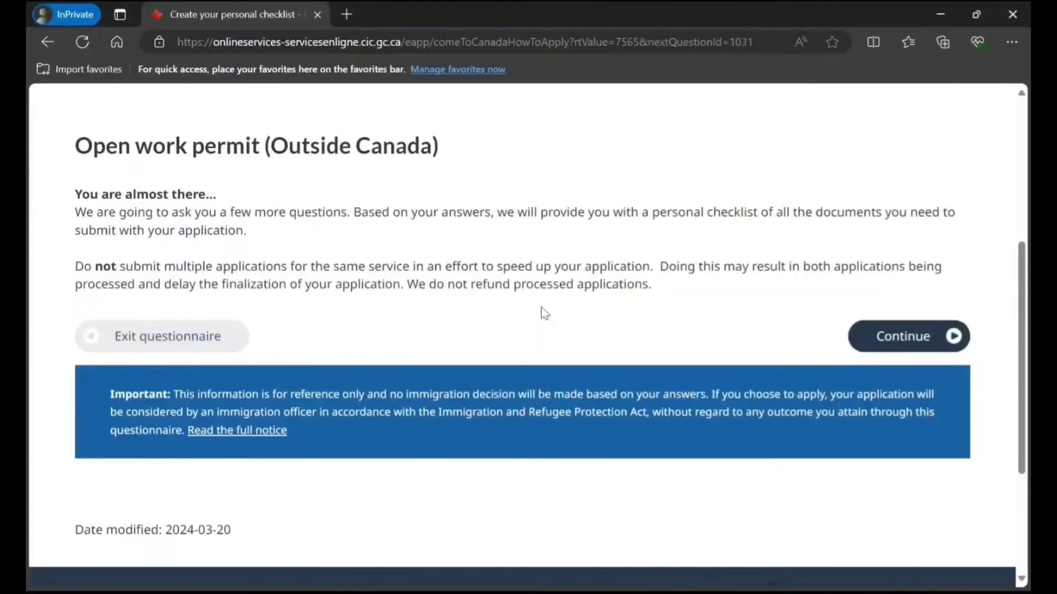
left_click(890, 334)
Select 'A work permit for a spouse of an international student, or for a family member of a worker' and submit.
scroll(465, 283, "down", 1)
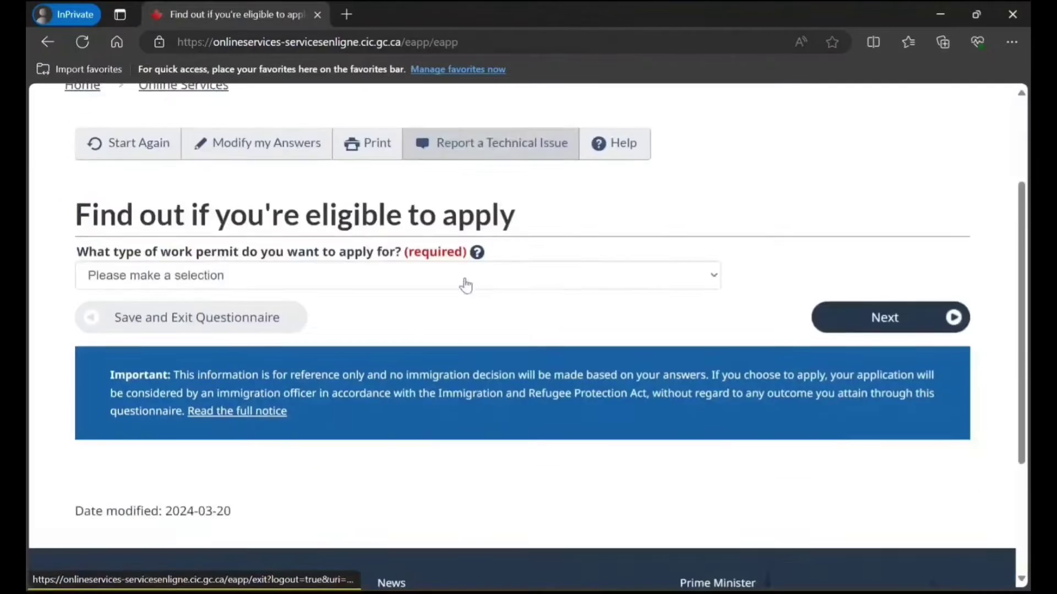
left_click(272, 268)
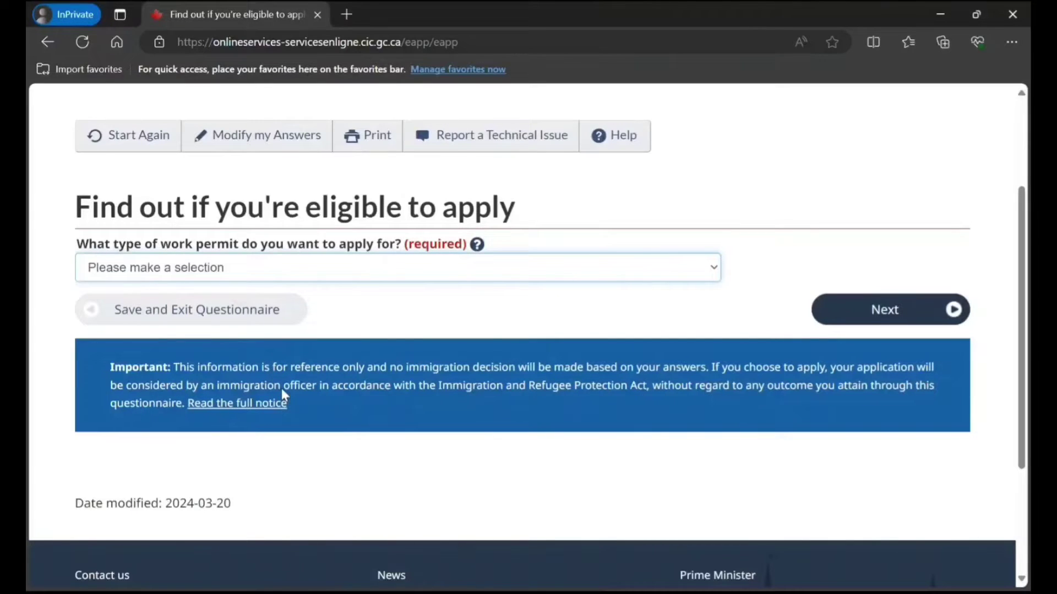
key("Down")
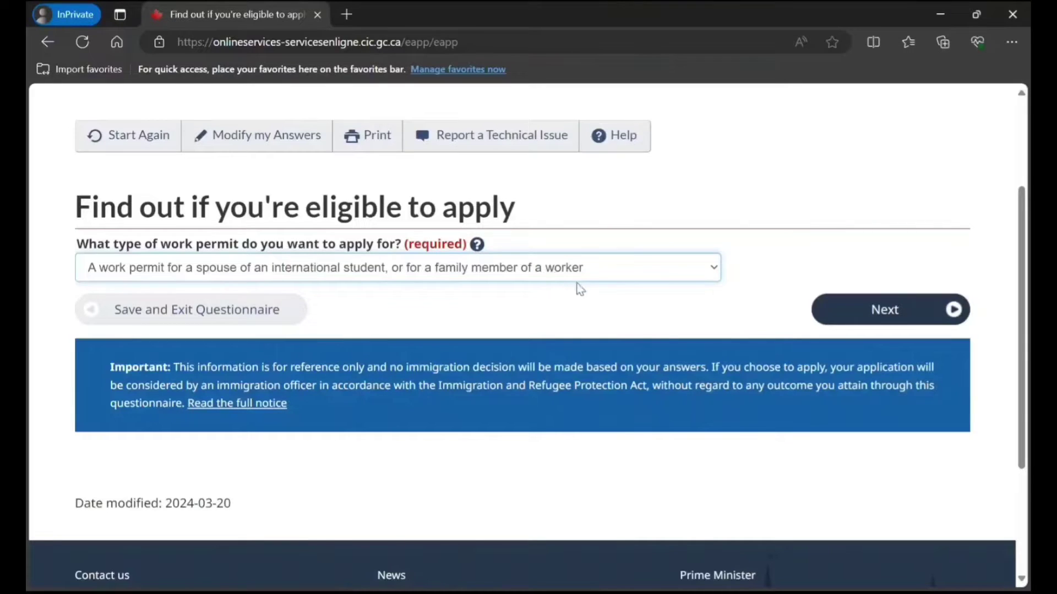
left_click(891, 322)
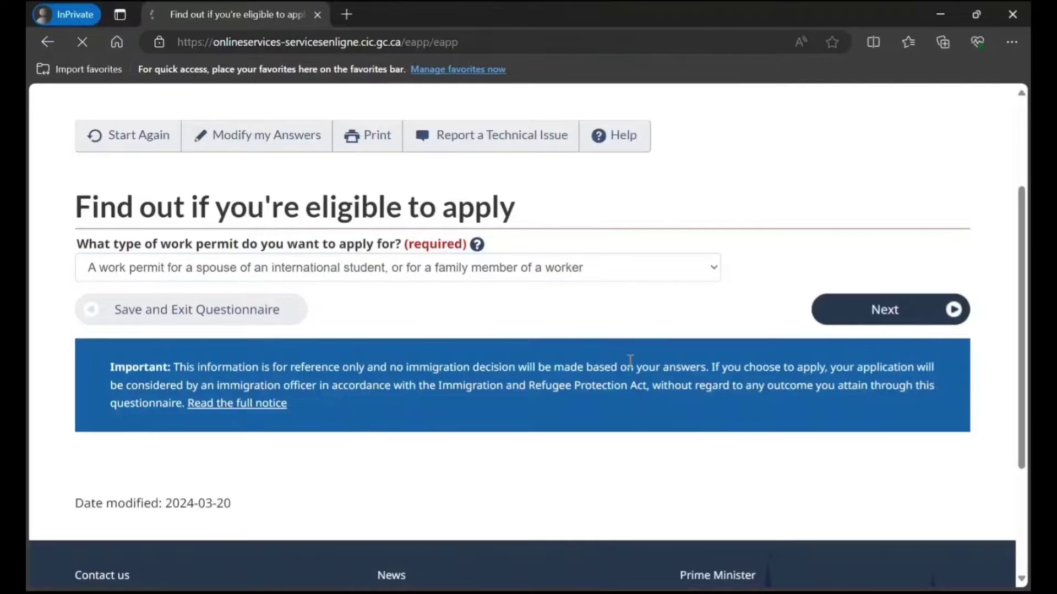
scroll(467, 355, "down", 1)
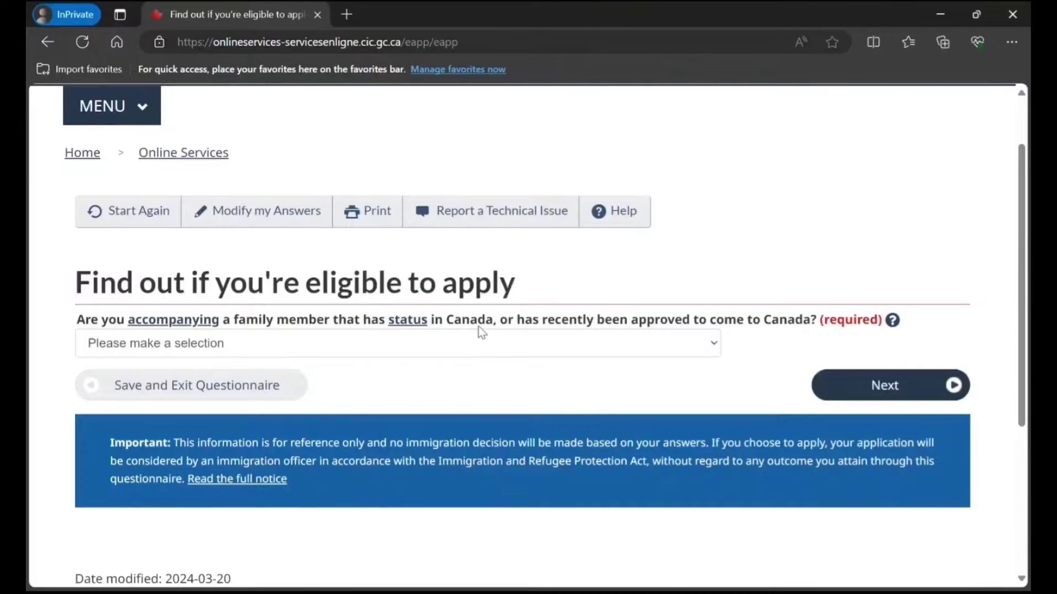
Answer Yes to accompanying a family member and No to the criminal offence question.
left_click(625, 341)
left_click(493, 377)
left_click(852, 387)
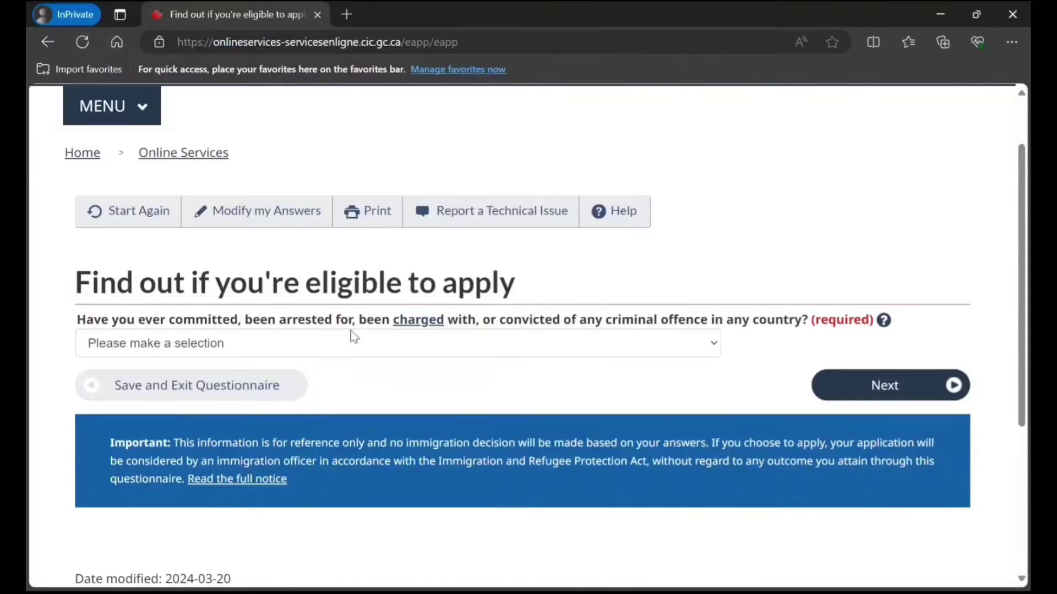
left_click(477, 355)
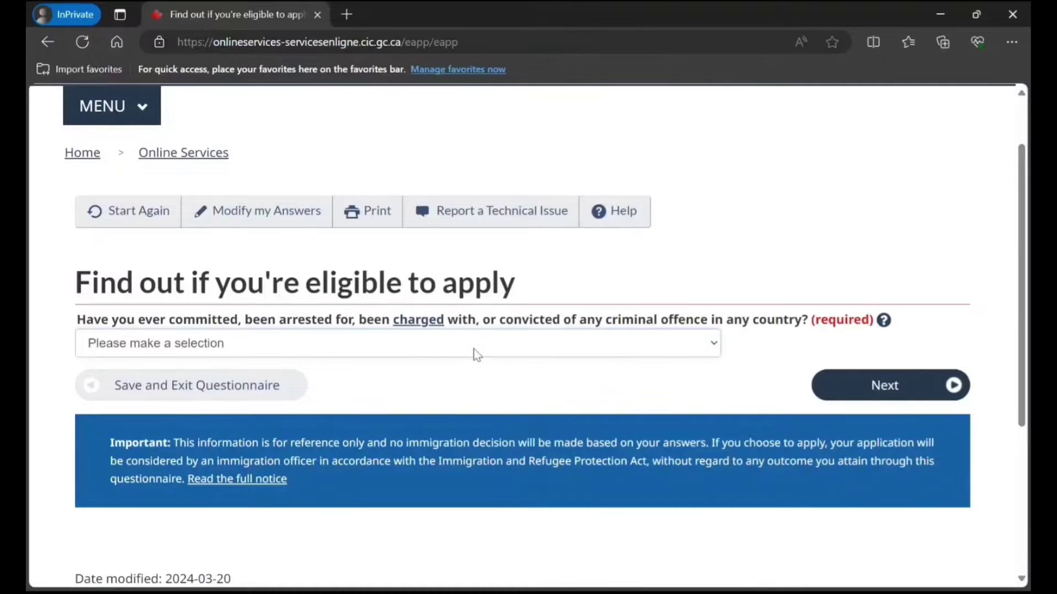
left_click(414, 410)
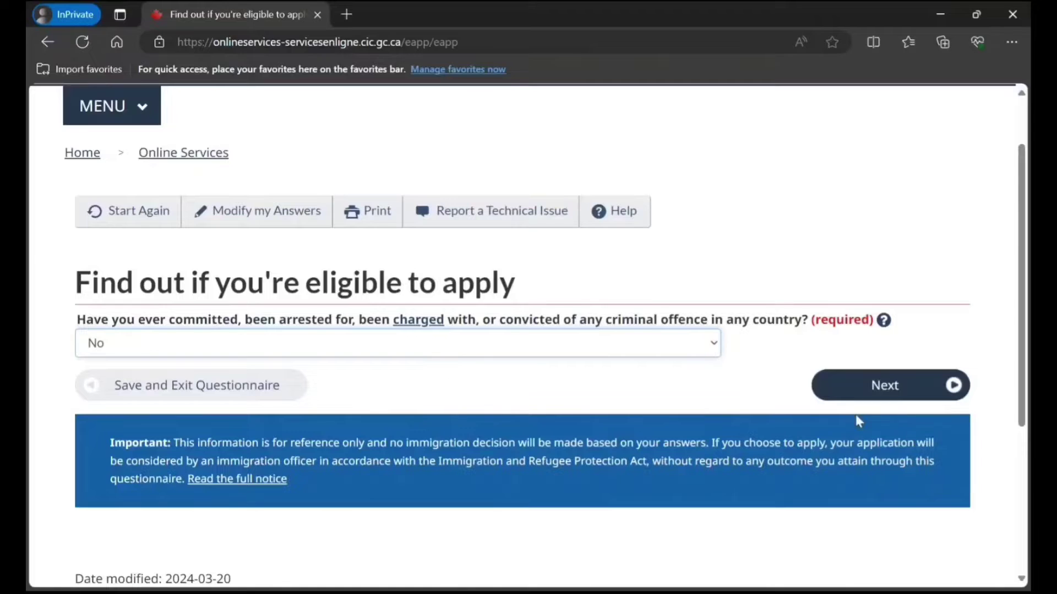
left_click(863, 388)
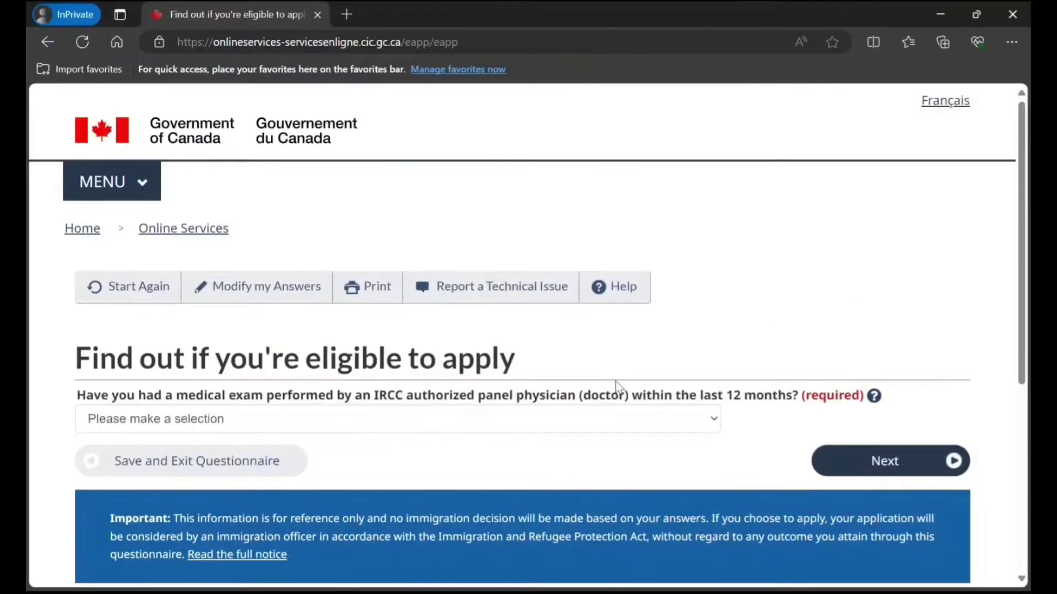
Answer No to having a recent panel-physician medical exam and submit.
scroll(462, 342, "down", 3)
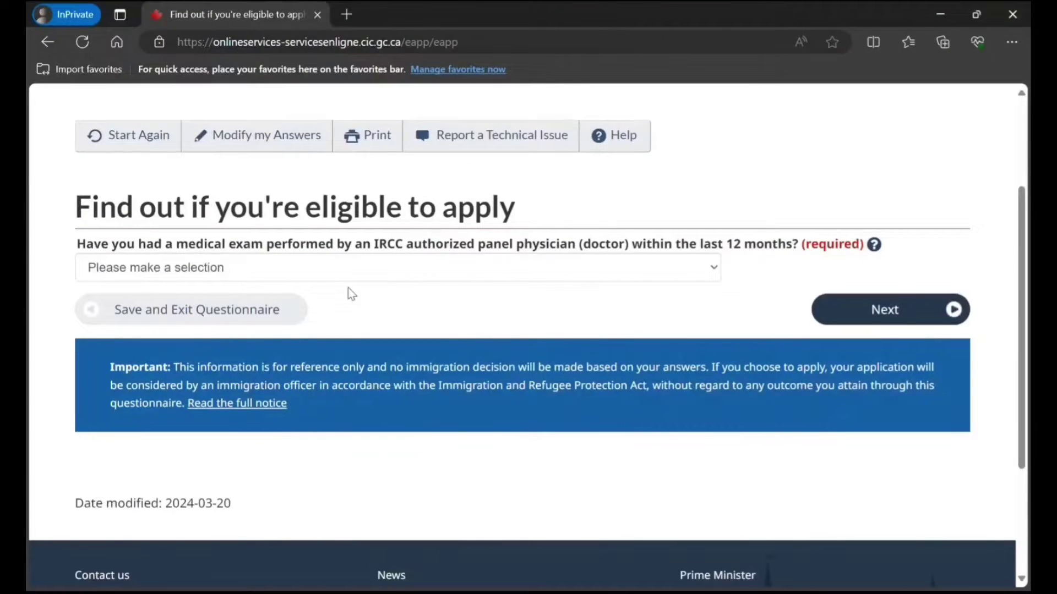
left_click(537, 273)
left_click(424, 328)
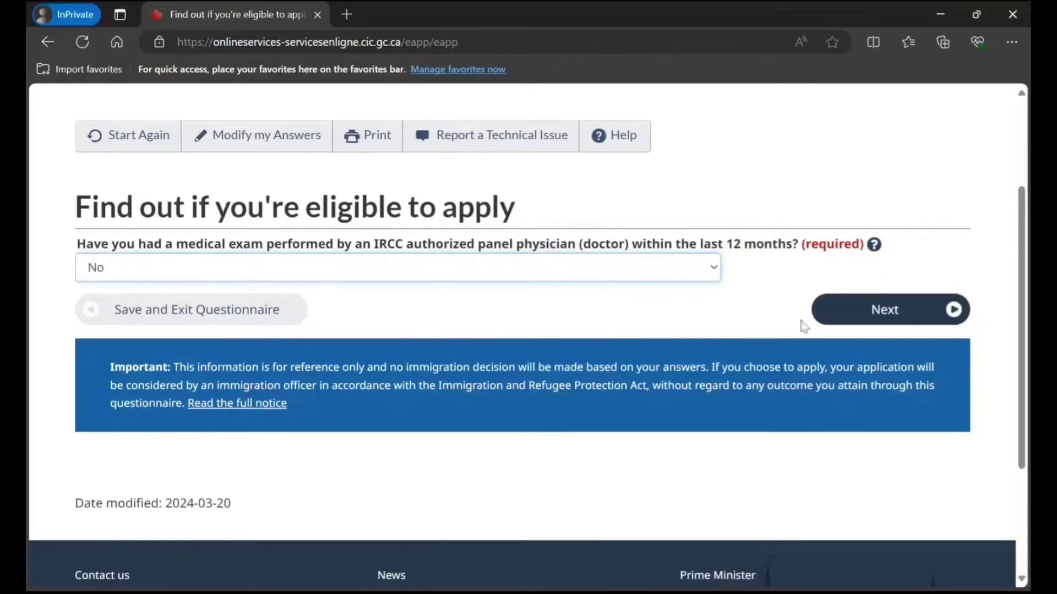
left_click(842, 313)
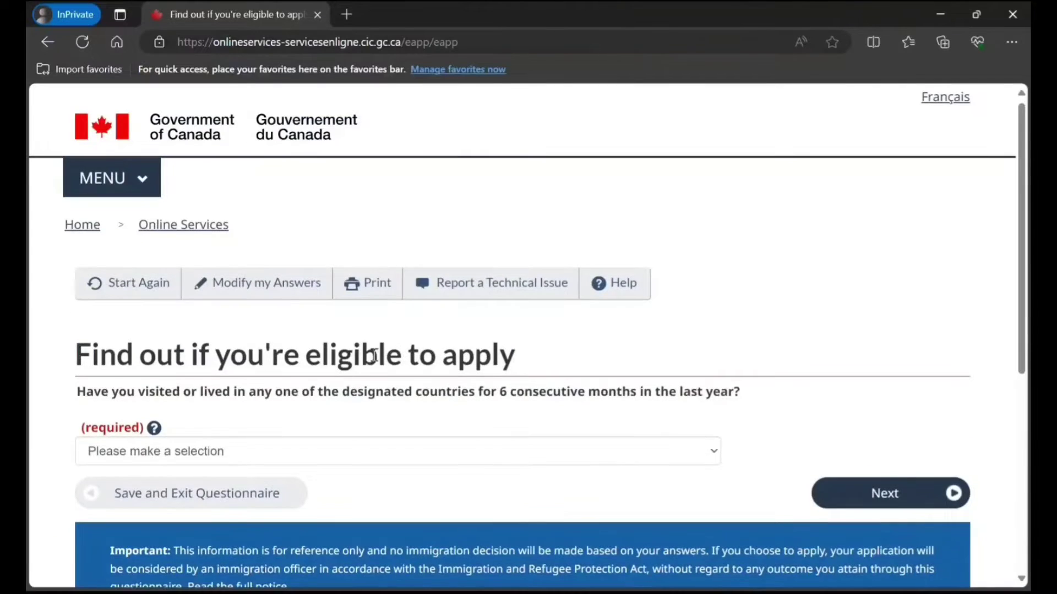
Answer Yes to living in designated countries and continue past the medical exam notice.
scroll(373, 355, "down", 3)
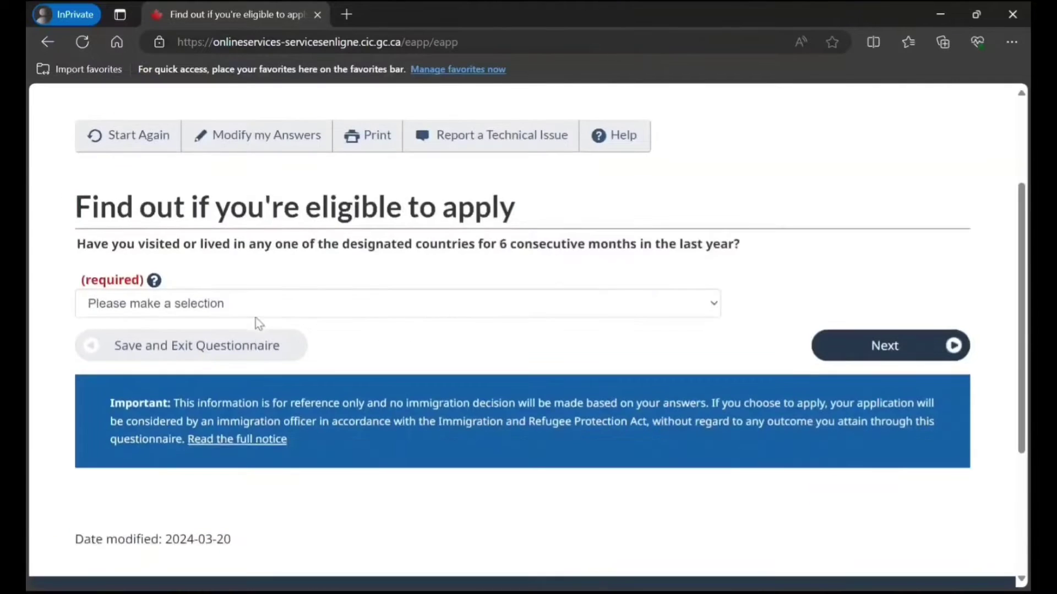
left_click(574, 313)
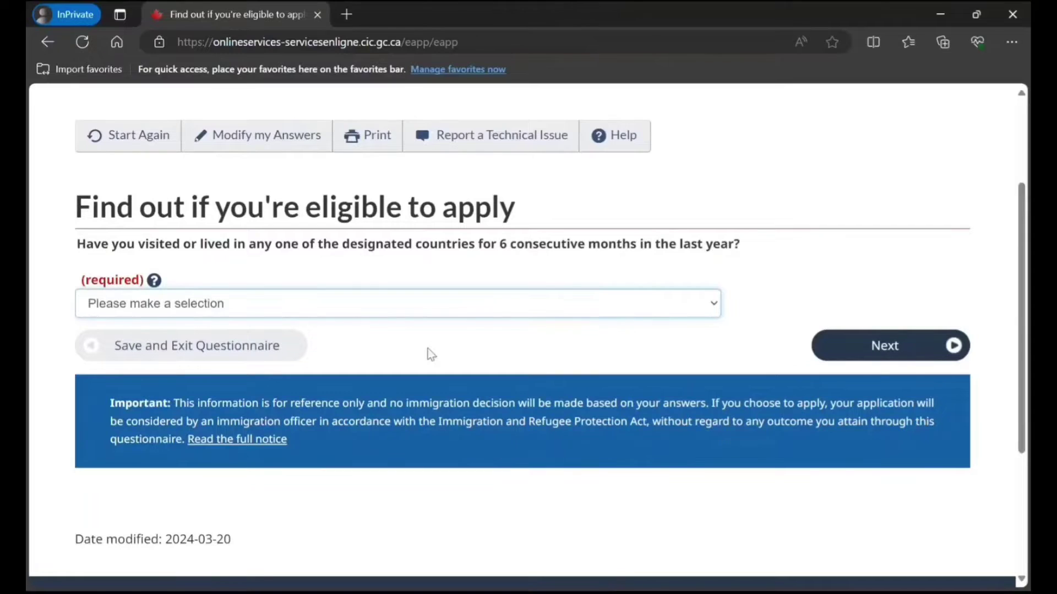
left_click(430, 357)
left_click(846, 347)
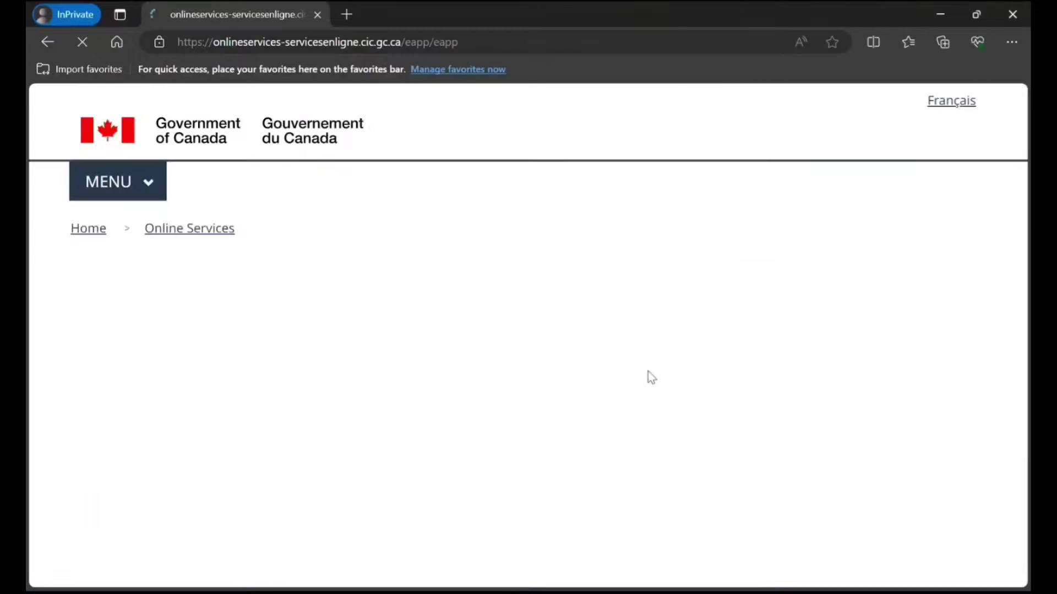
scroll(529, 366, "down", 2)
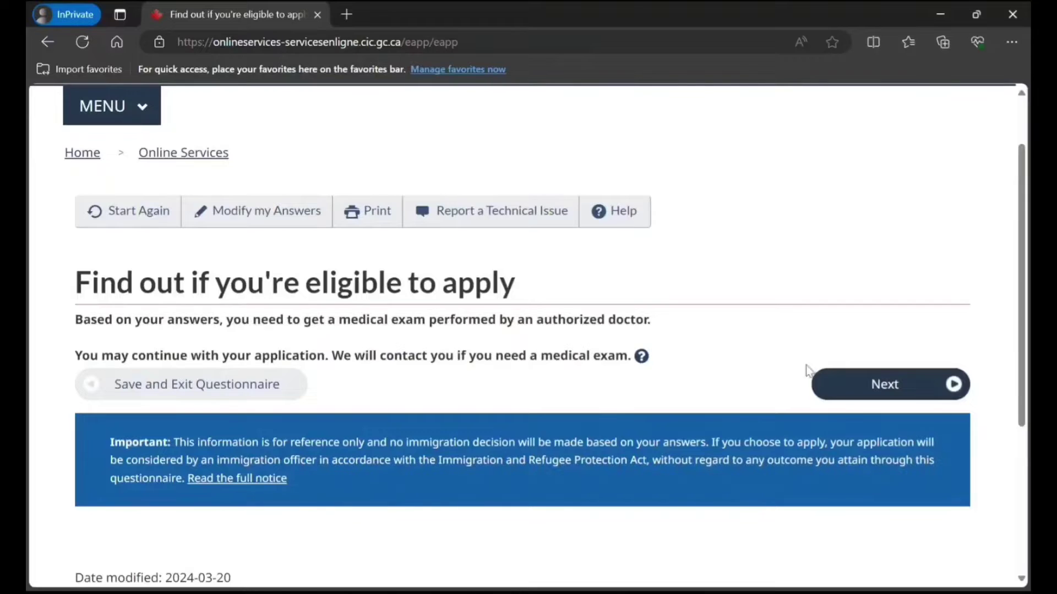
left_click(835, 387)
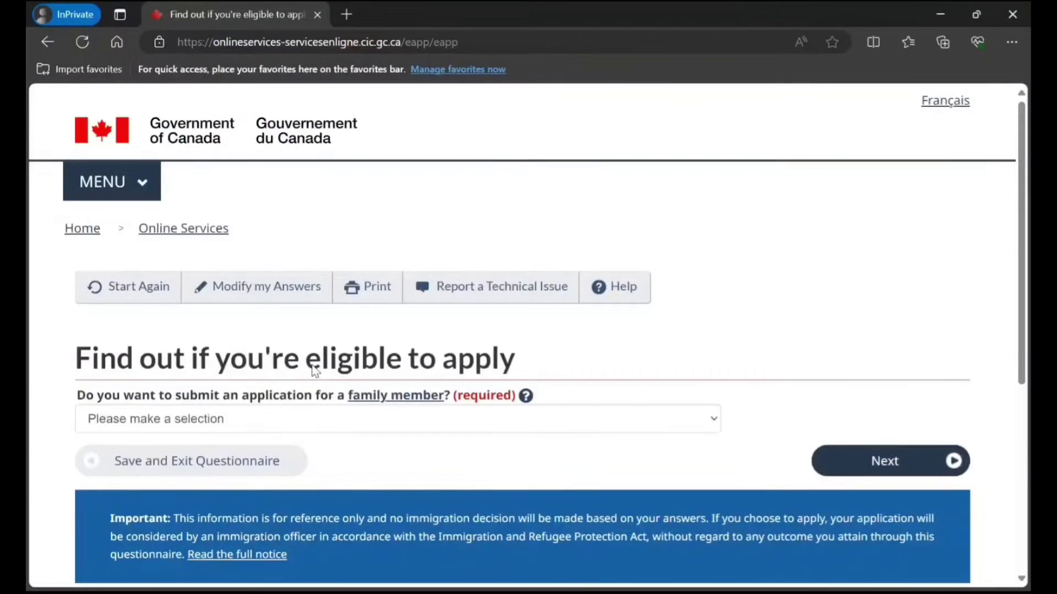
Answer No to applying for a family member and submit.
scroll(313, 370, "down", 2)
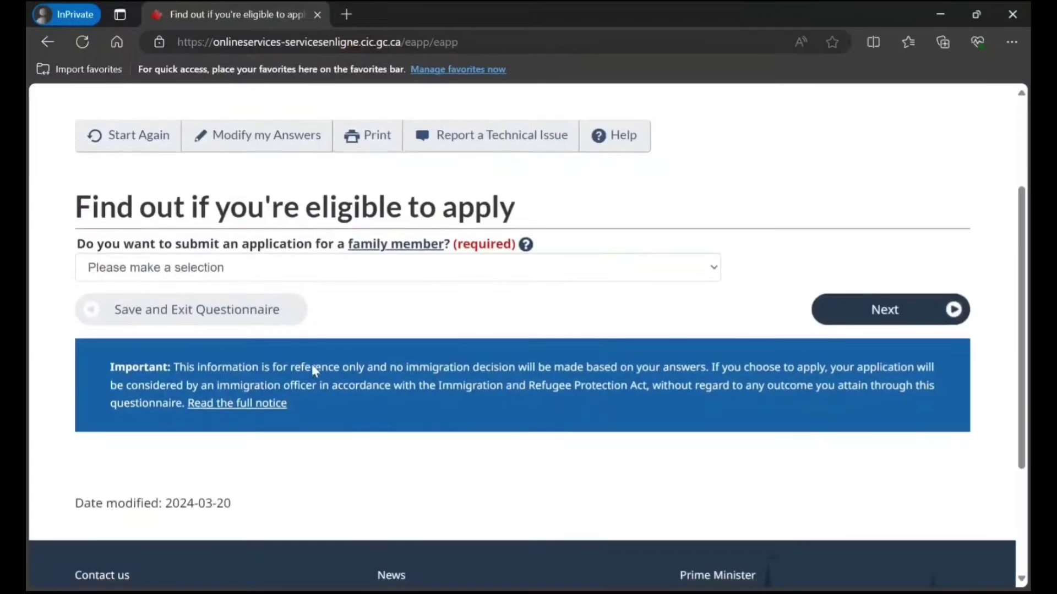
left_click(371, 275)
left_click(308, 325)
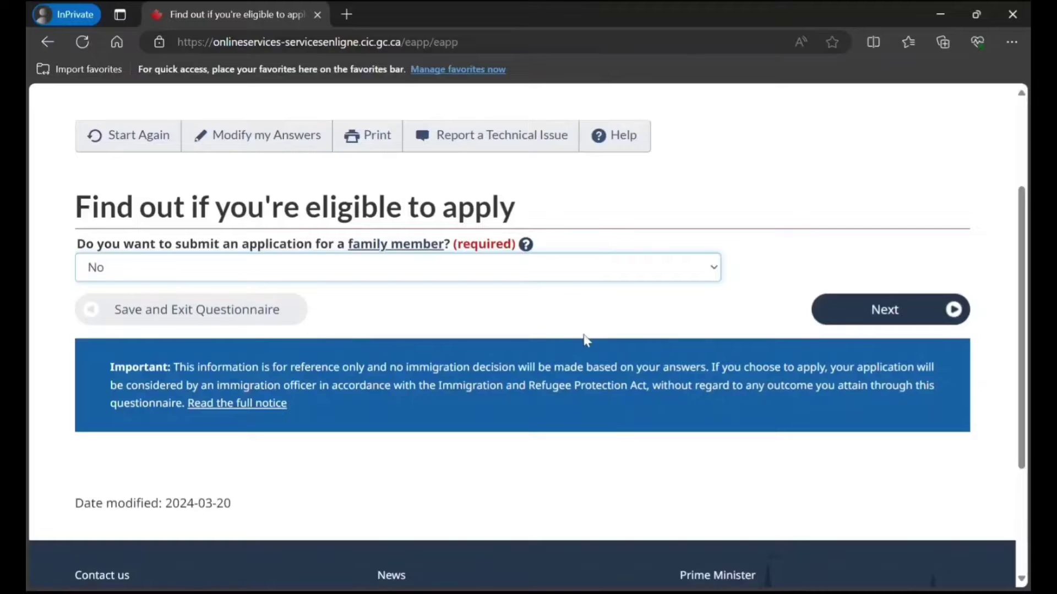
left_click(905, 317)
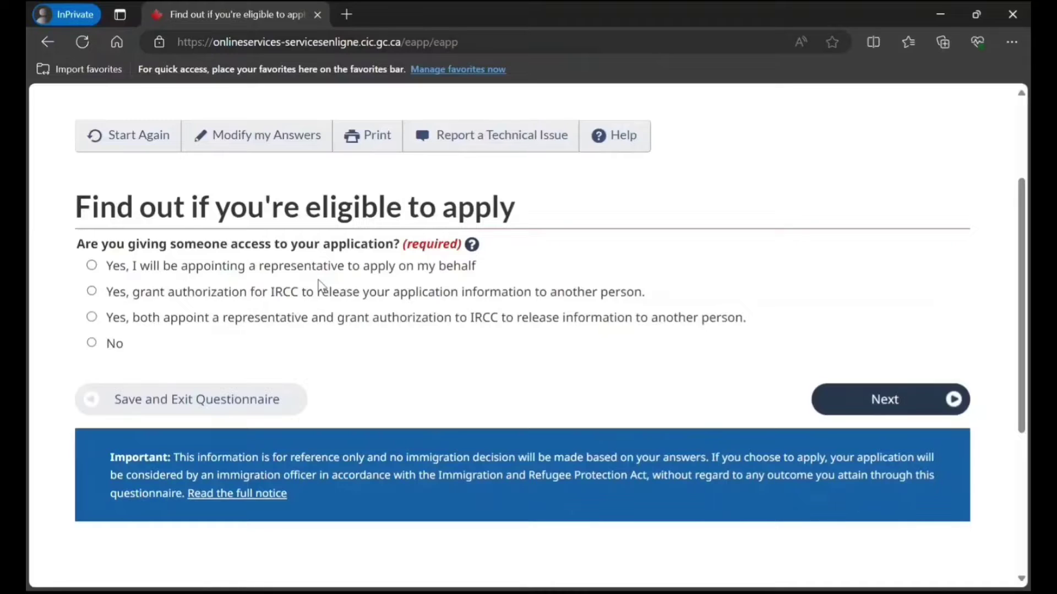
Answer No to giving anyone application access and No to previously giving biometrics.
left_click(95, 347)
scroll(731, 226, "down", 4)
scroll(729, 227, "up", 3)
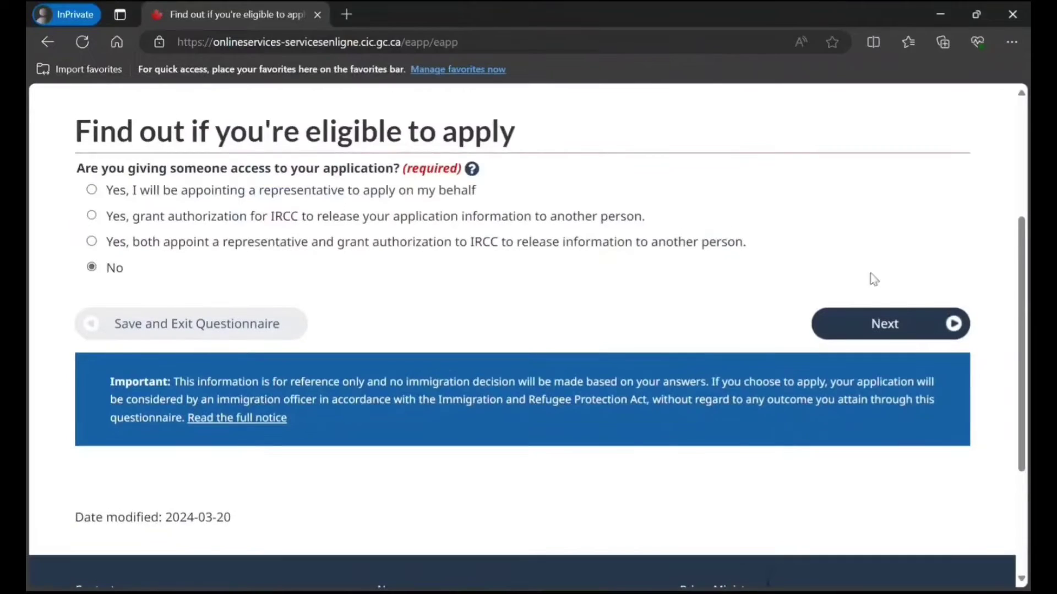
left_click(894, 320)
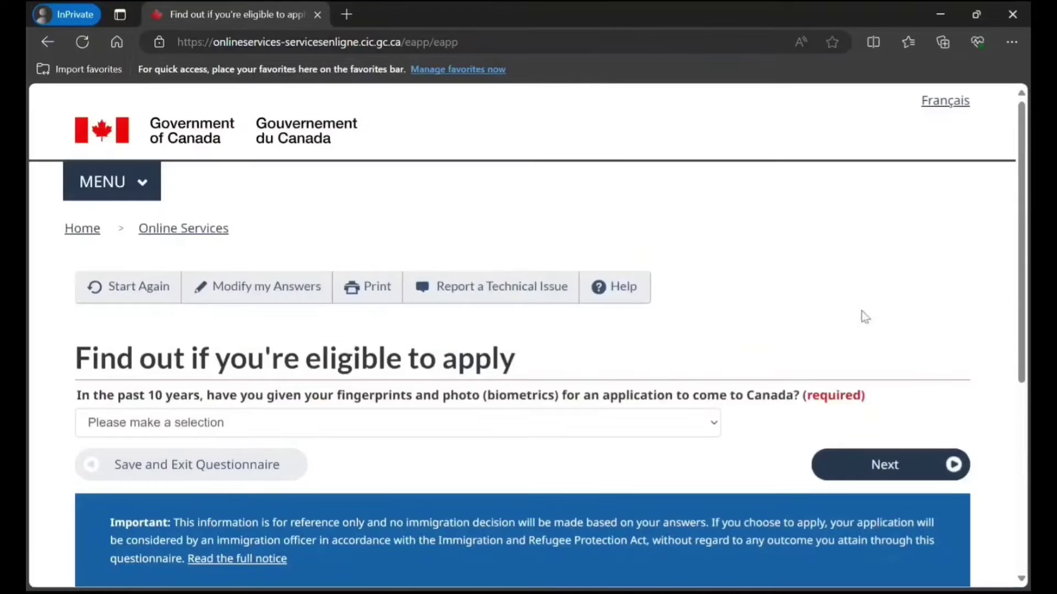
scroll(752, 317, "down", 3)
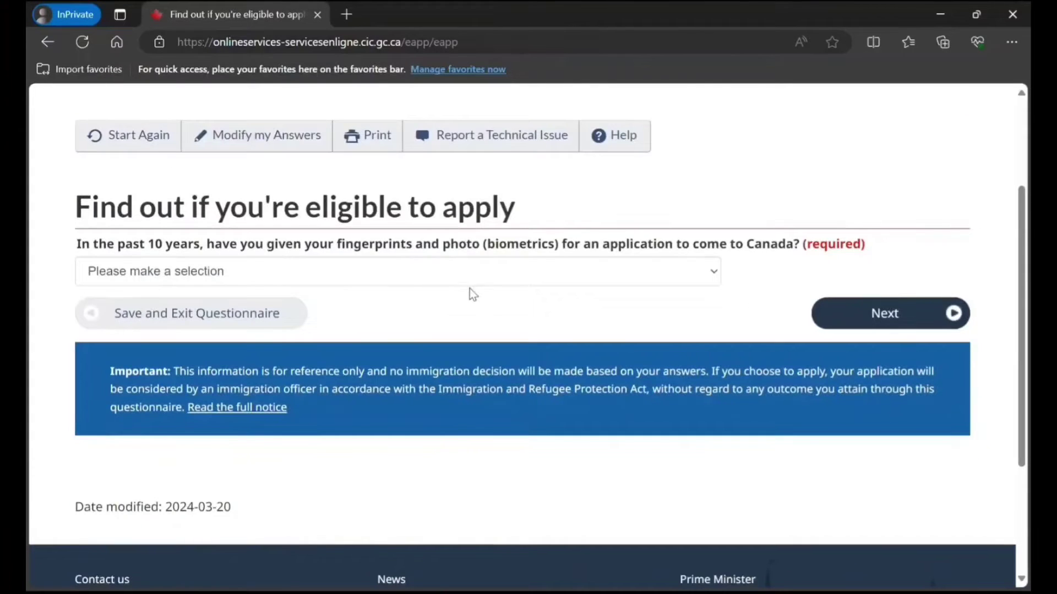
left_click(519, 275)
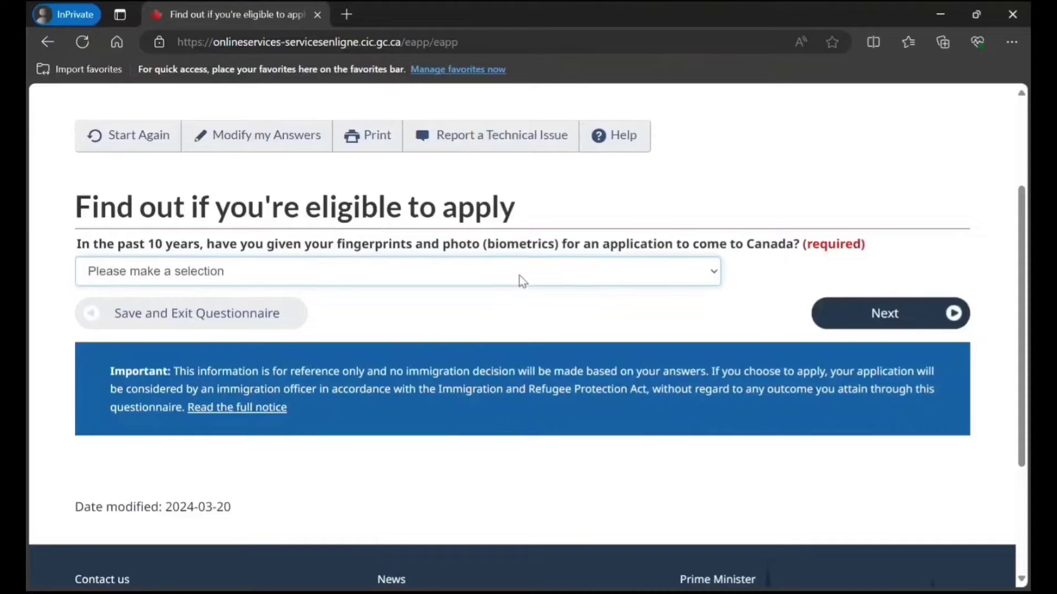
left_click(462, 325)
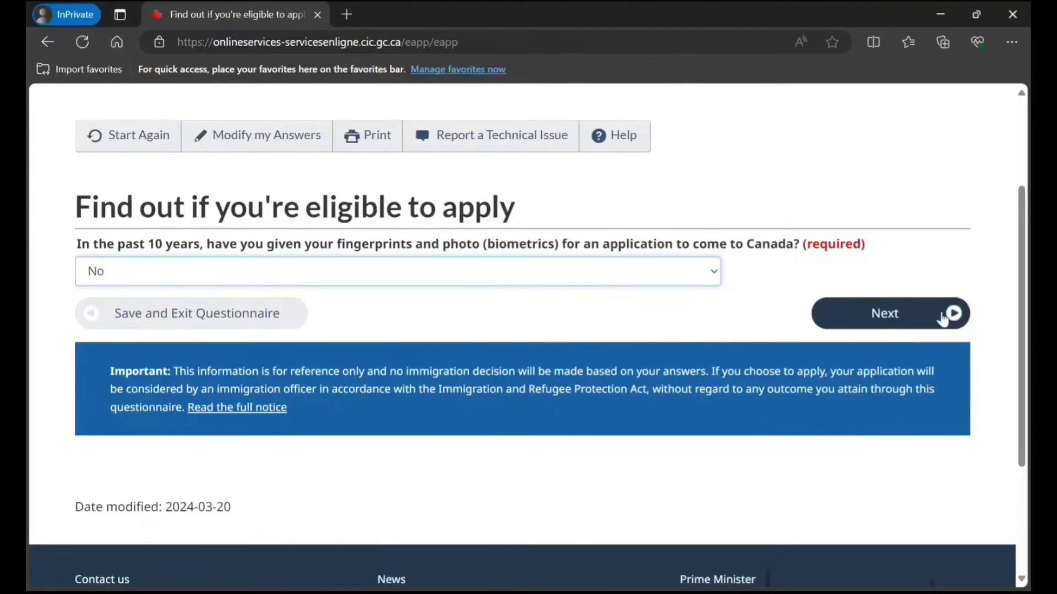
left_click(910, 317)
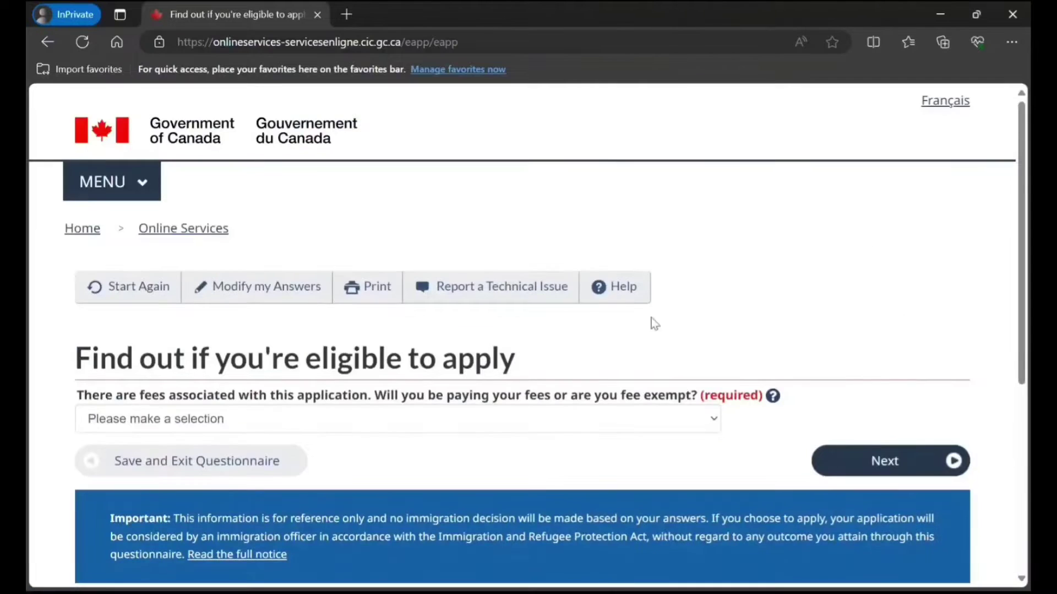
Set the fee answer to 'Yes, I will be paying my application fees.' and submit.
scroll(577, 339, "down", 2)
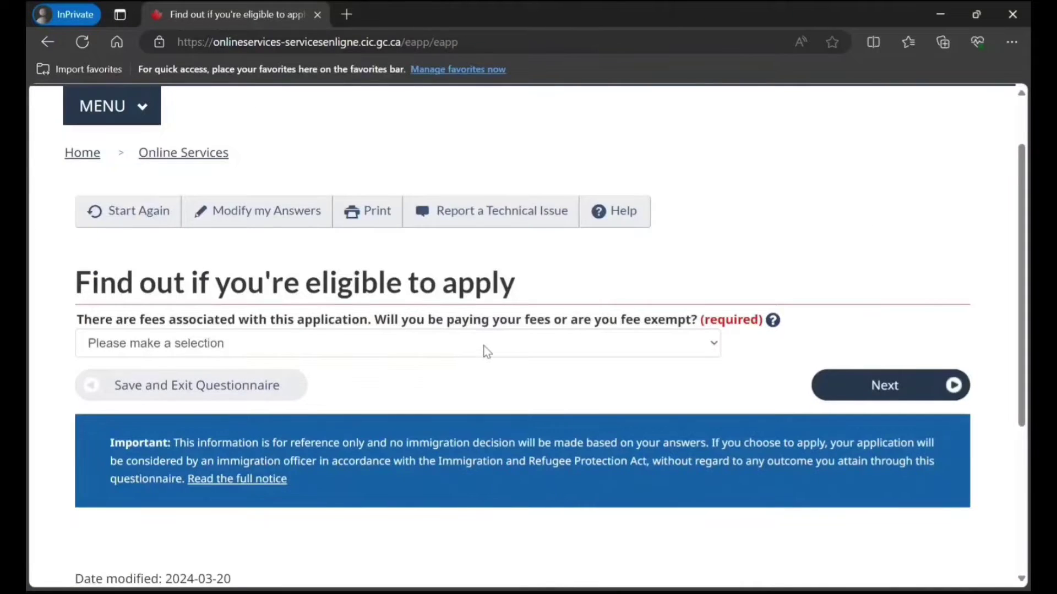
left_click(483, 346)
left_click(446, 392)
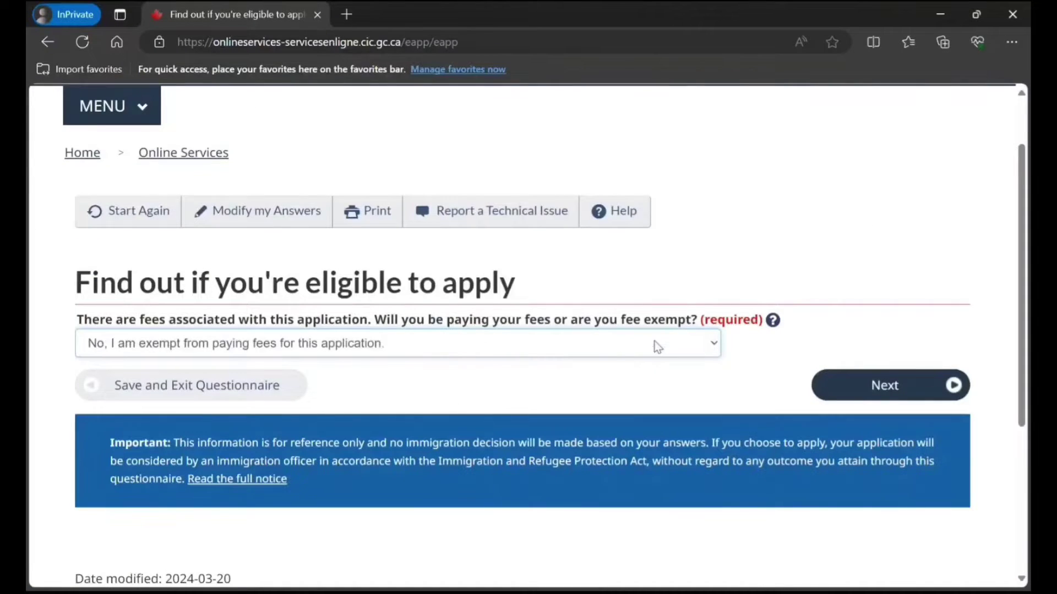
left_click(617, 347)
left_click(533, 378)
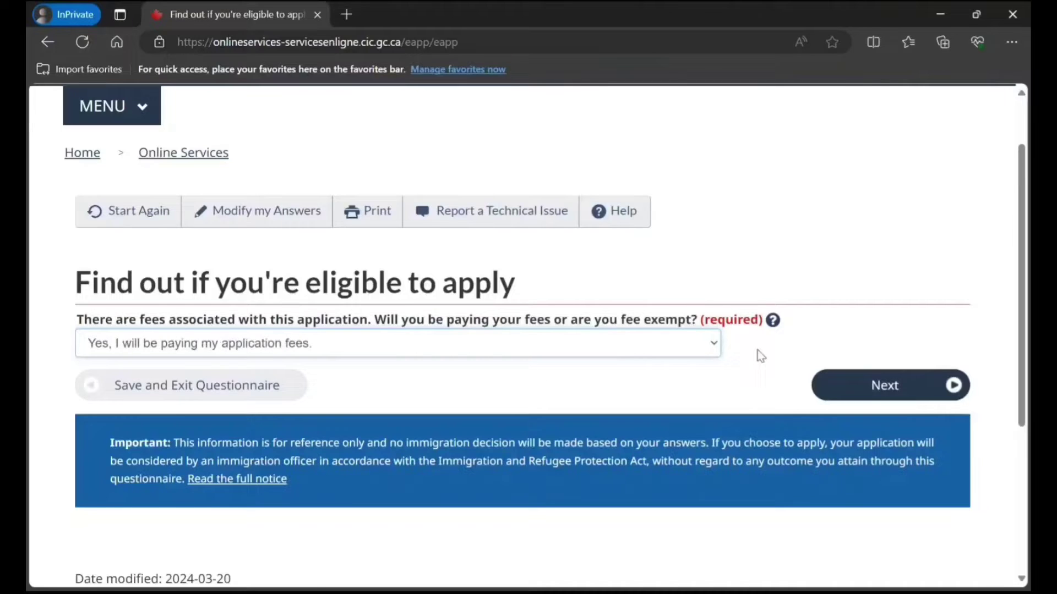
left_click(835, 384)
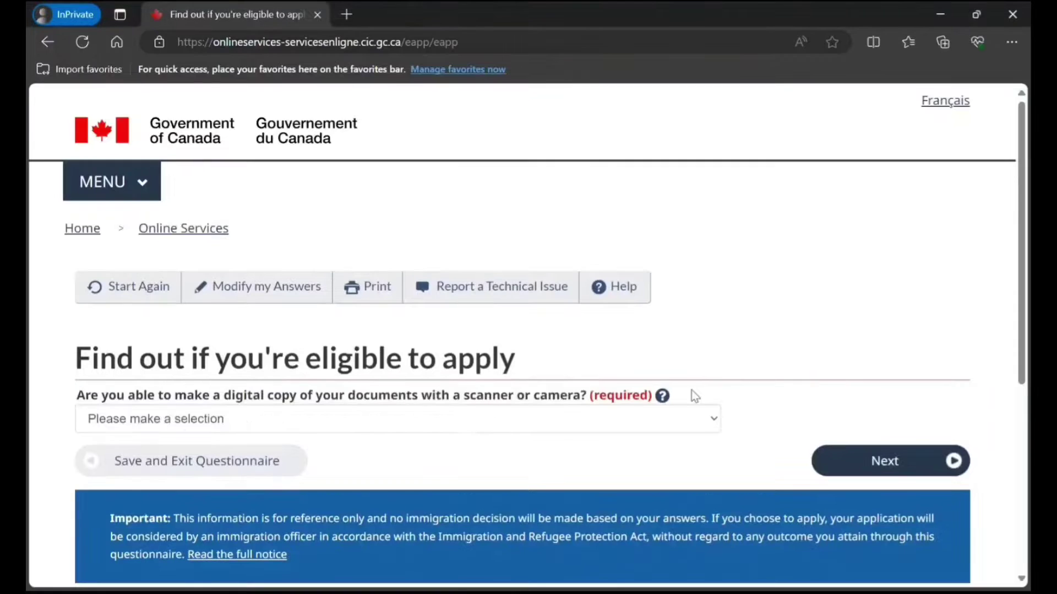
Answer Yes to making digital copies of documents and submit that answer.
scroll(691, 391, "down", 1)
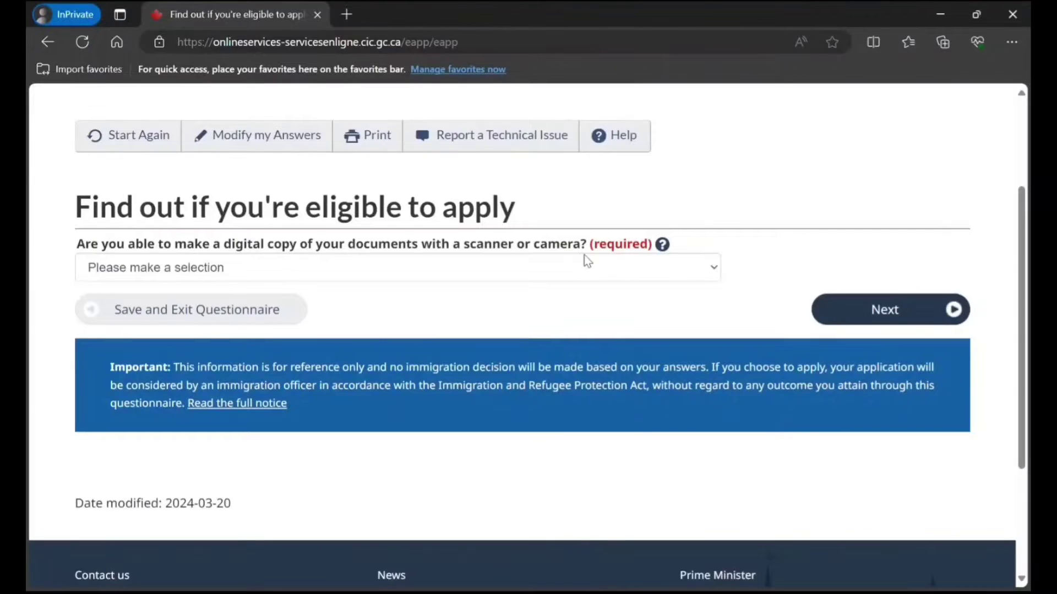
left_click(598, 268)
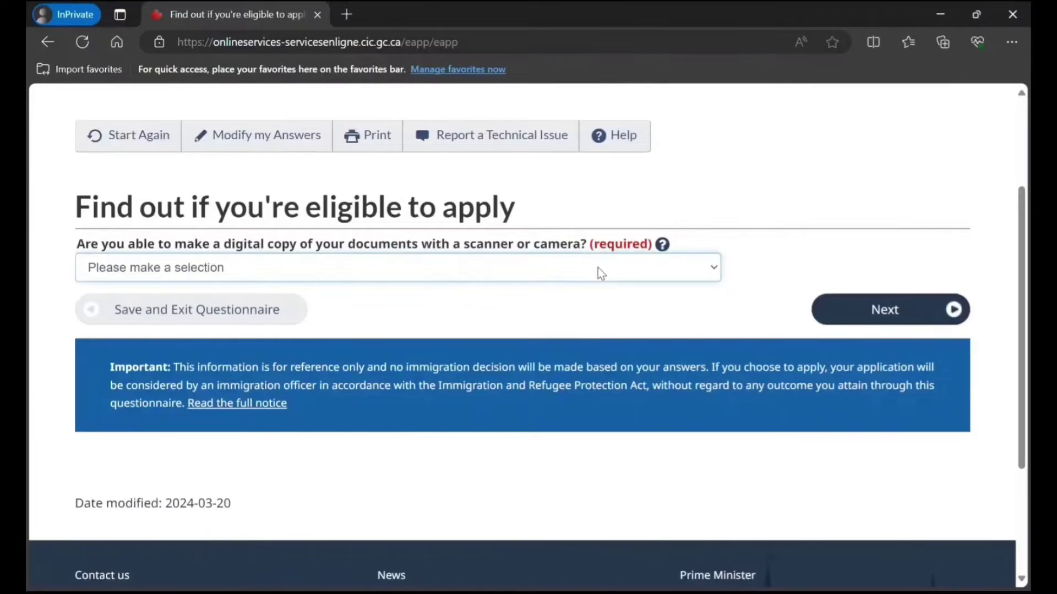
left_click(564, 312)
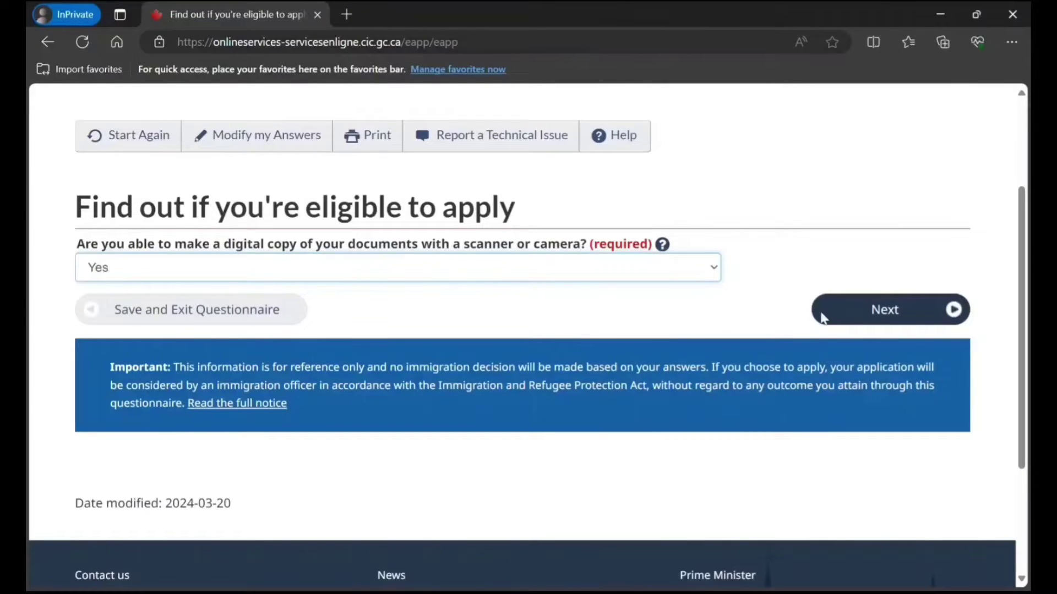
left_click(893, 310)
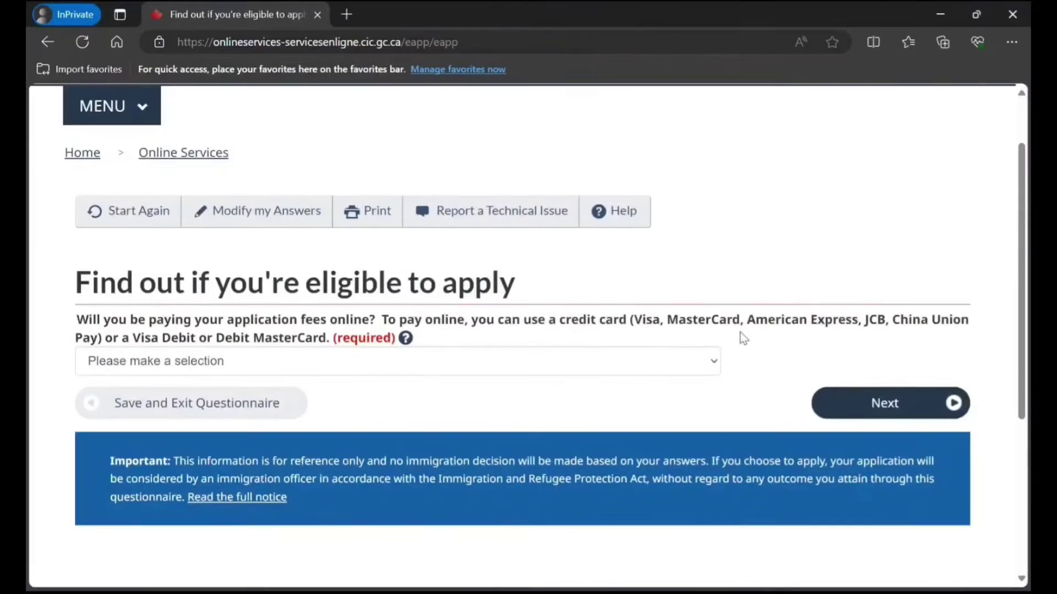
Answer Yes to paying fees online and submit the questionnaire answers.
left_click(569, 369)
key("Down")
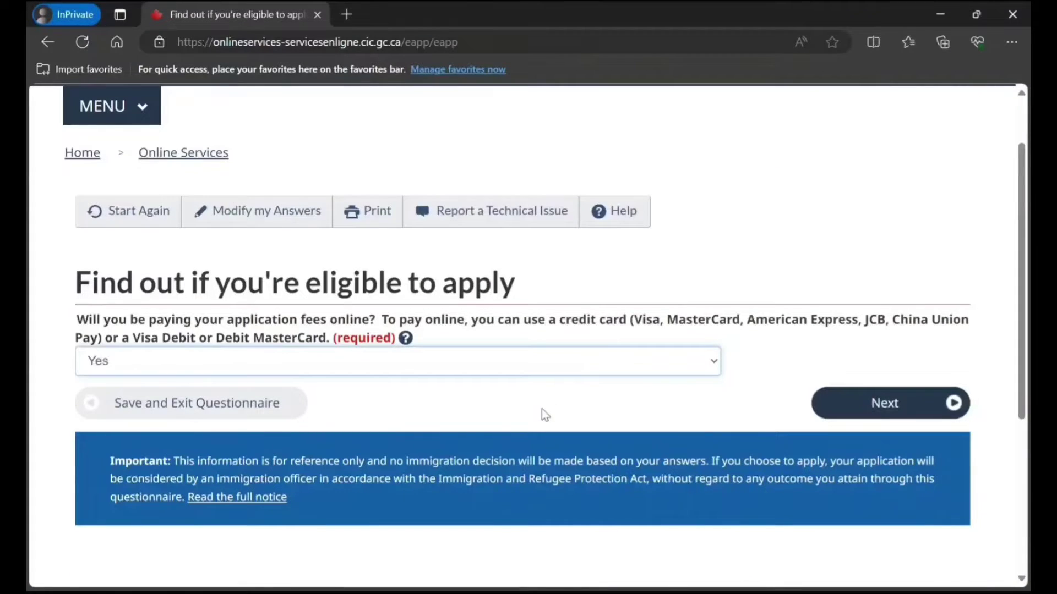
scroll(898, 354, "down", 1)
left_click(887, 329)
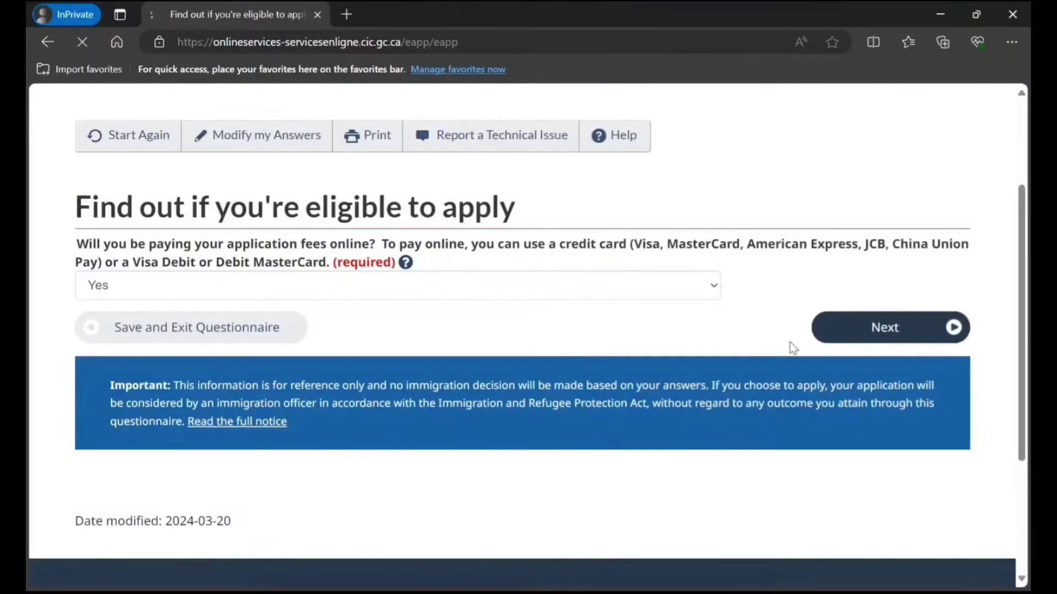
Look over the Review your answers page, then continue to the Submitting your application instructions.
scroll(765, 354, "down", 3)
scroll(767, 355, "down", 20)
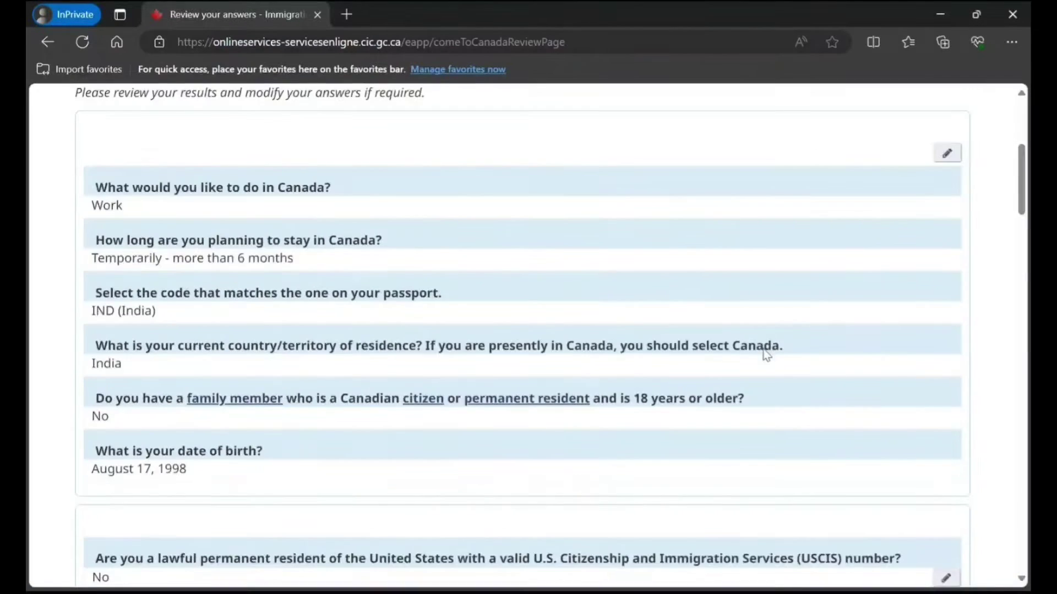
scroll(769, 352, "down", 14)
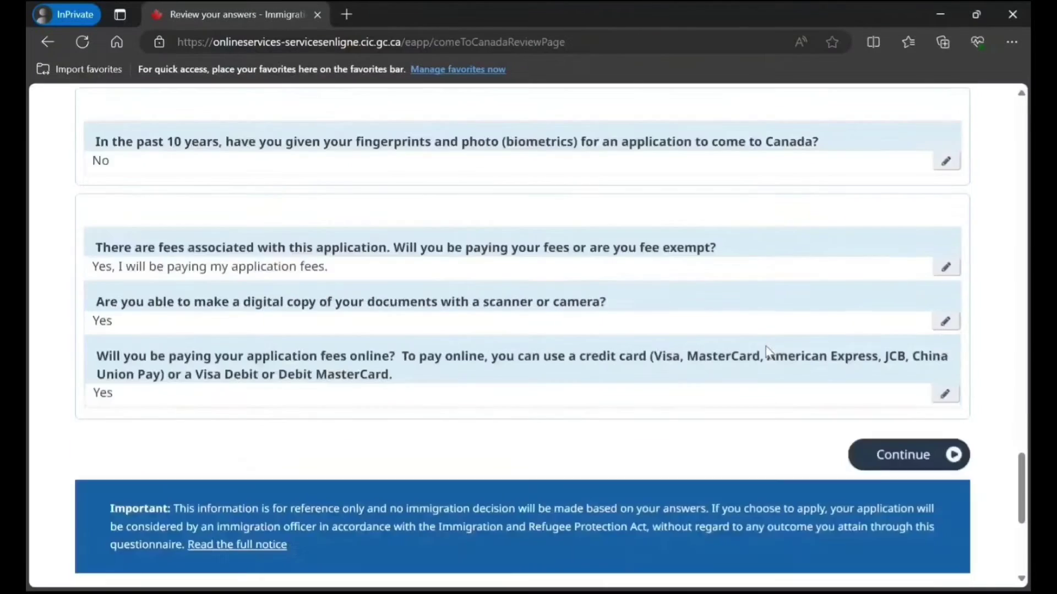
scroll(1009, 227, "up", 6)
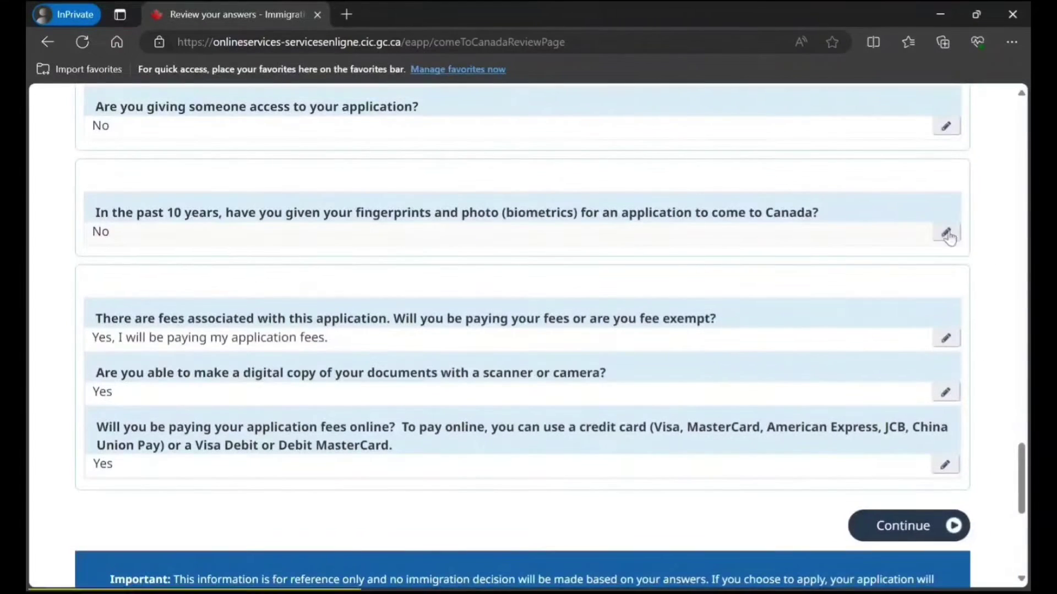
scroll(967, 124, "up", 6)
scroll(969, 127, "up", 9)
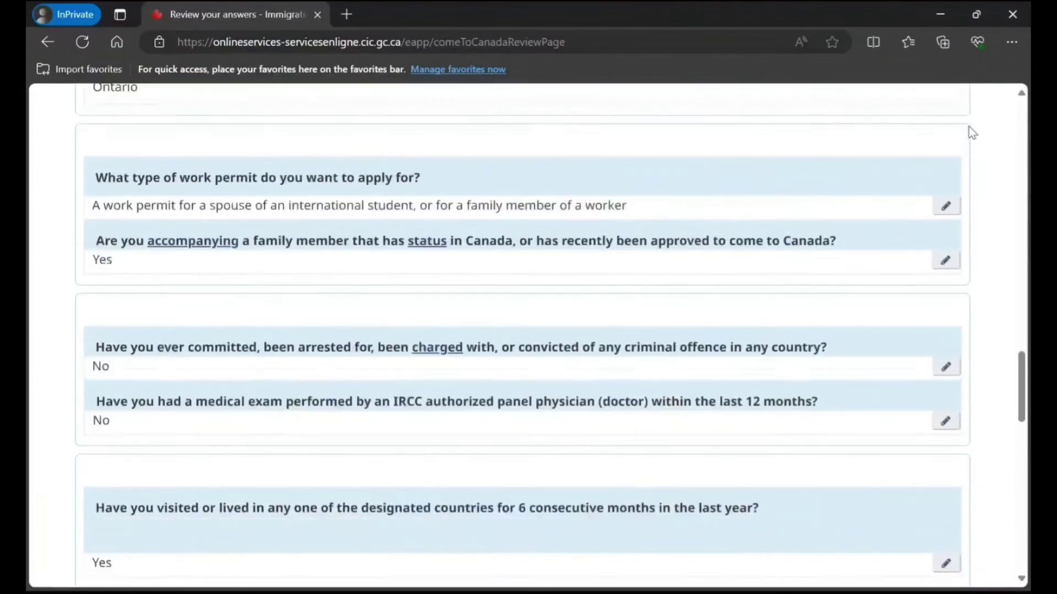
scroll(809, 256, "down", 20)
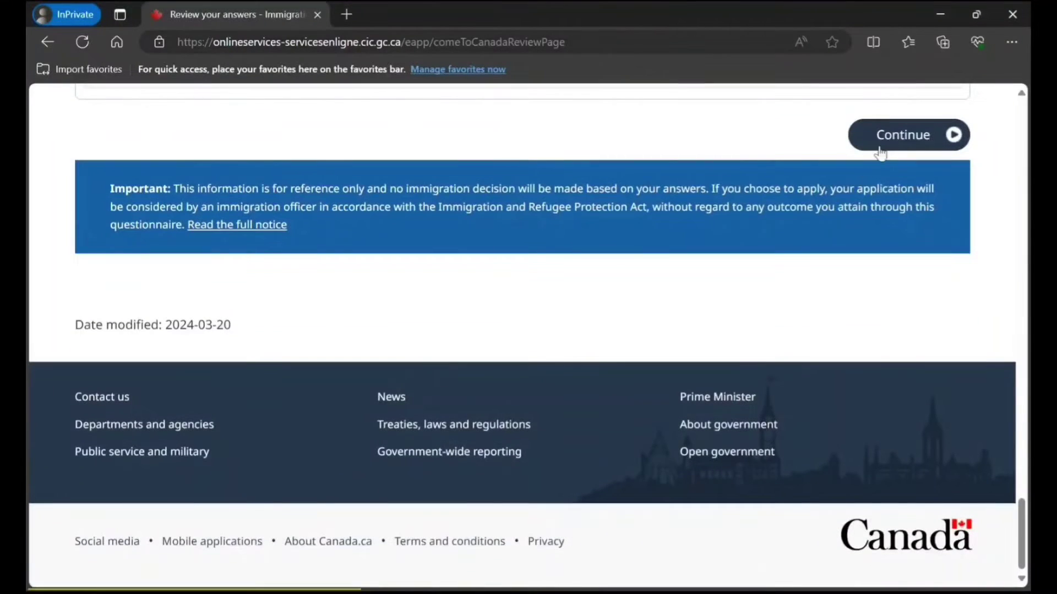
left_click(901, 134)
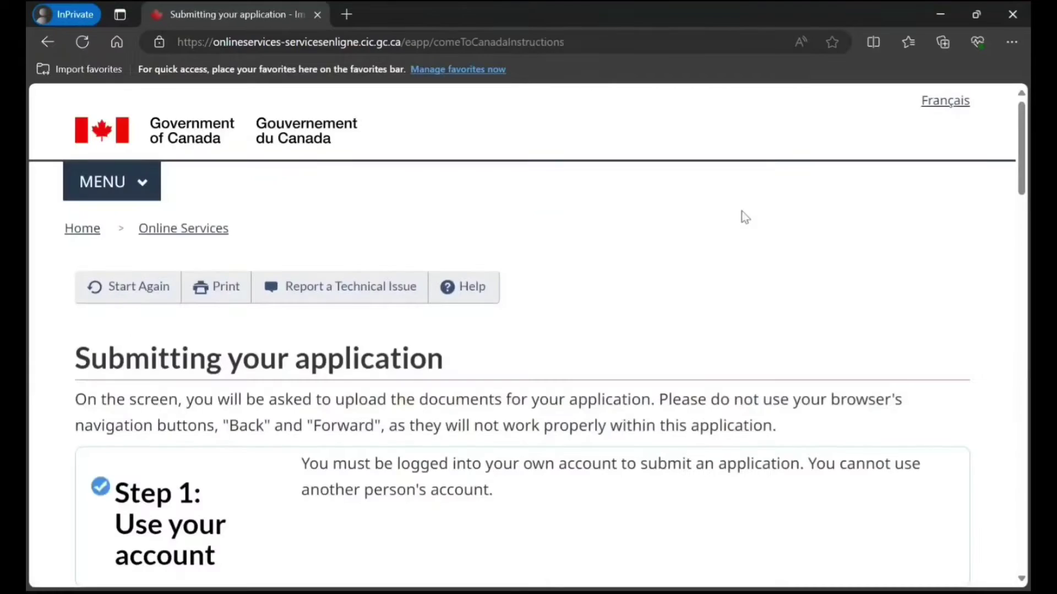
Continue past the Submitting your application instructions to Your document checklist.
scroll(776, 227, "down", 4)
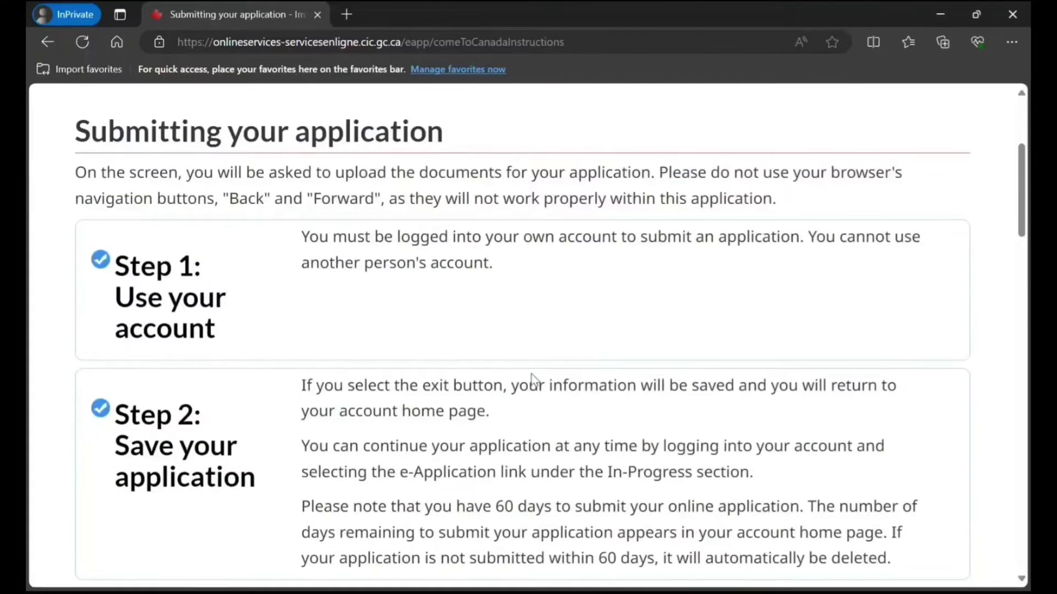
scroll(532, 379, "down", 20)
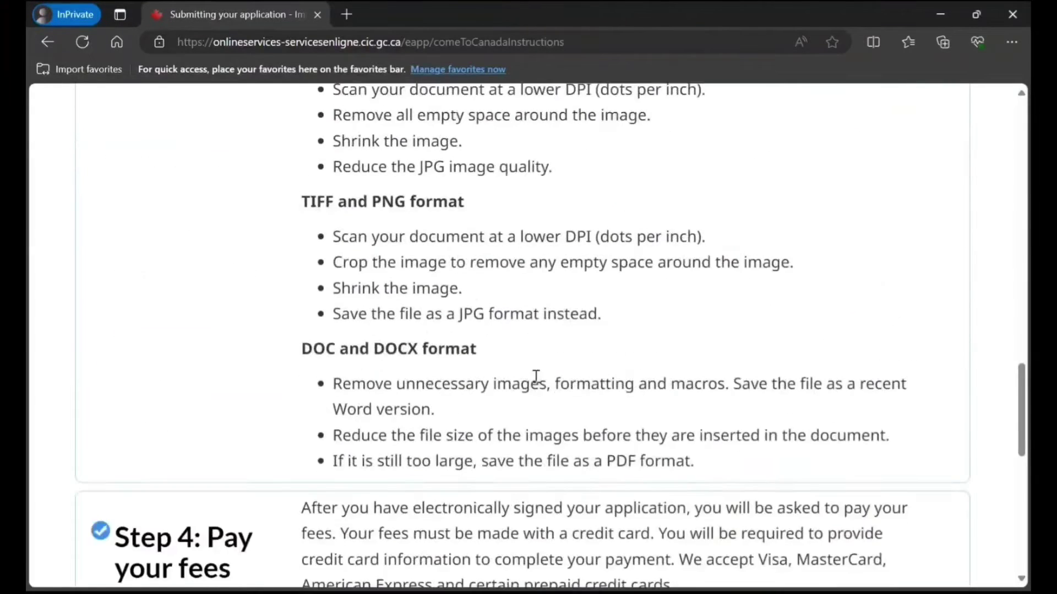
scroll(537, 376, "down", 10)
left_click(913, 212)
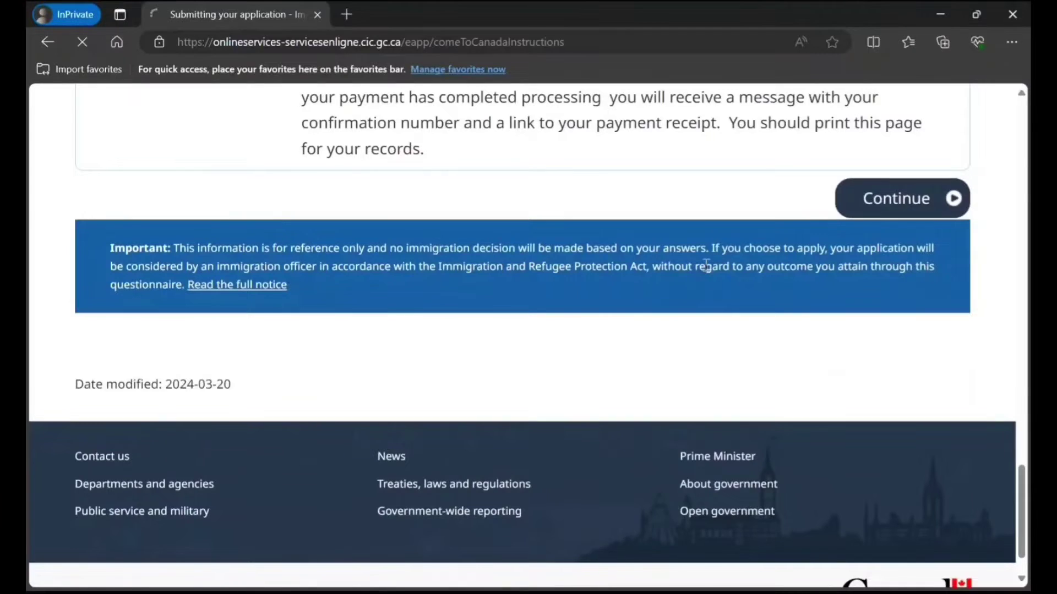
scroll(708, 272, "down", 4)
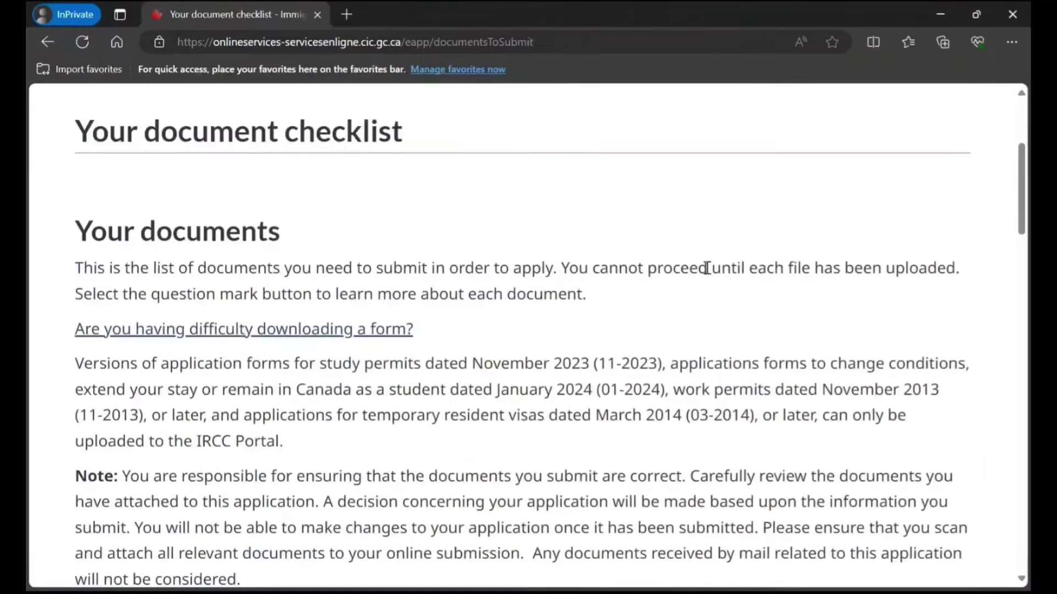
scroll(707, 268, "down", 8)
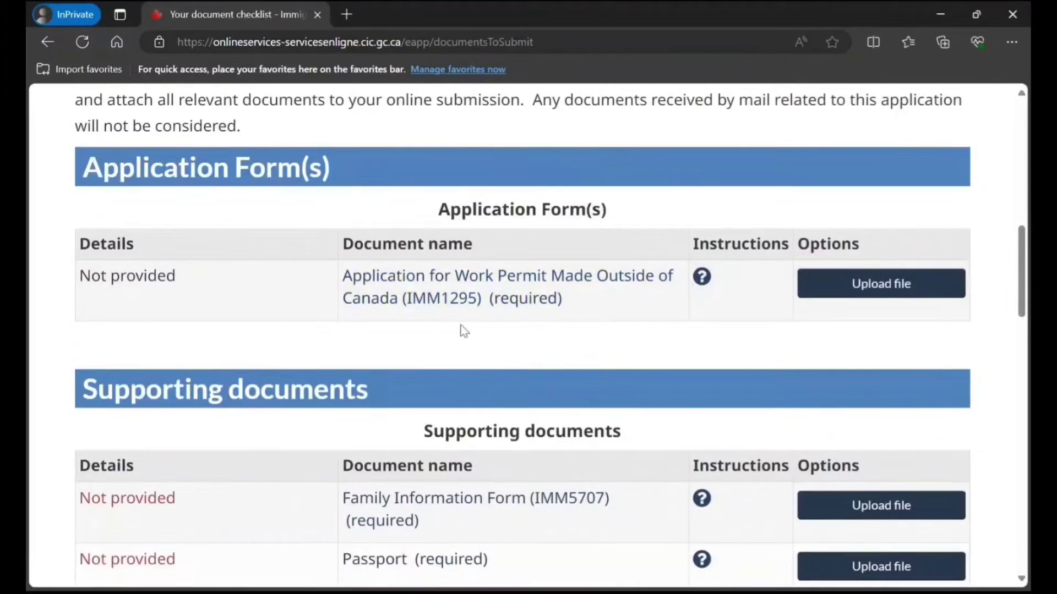
scroll(460, 330, "down", 1)
scroll(461, 334, "down", 2)
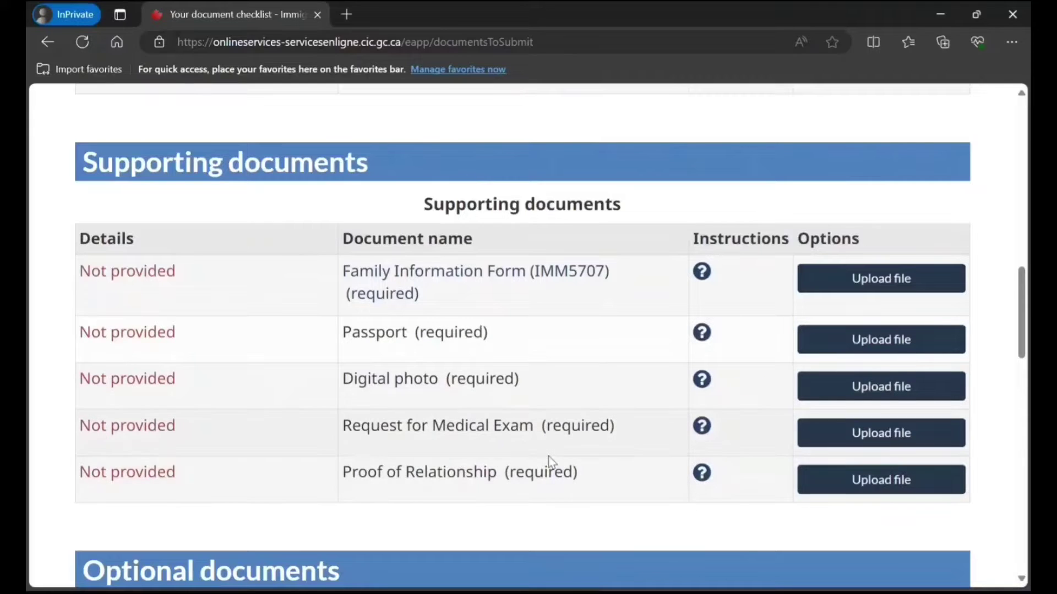
scroll(569, 498, "down", 2)
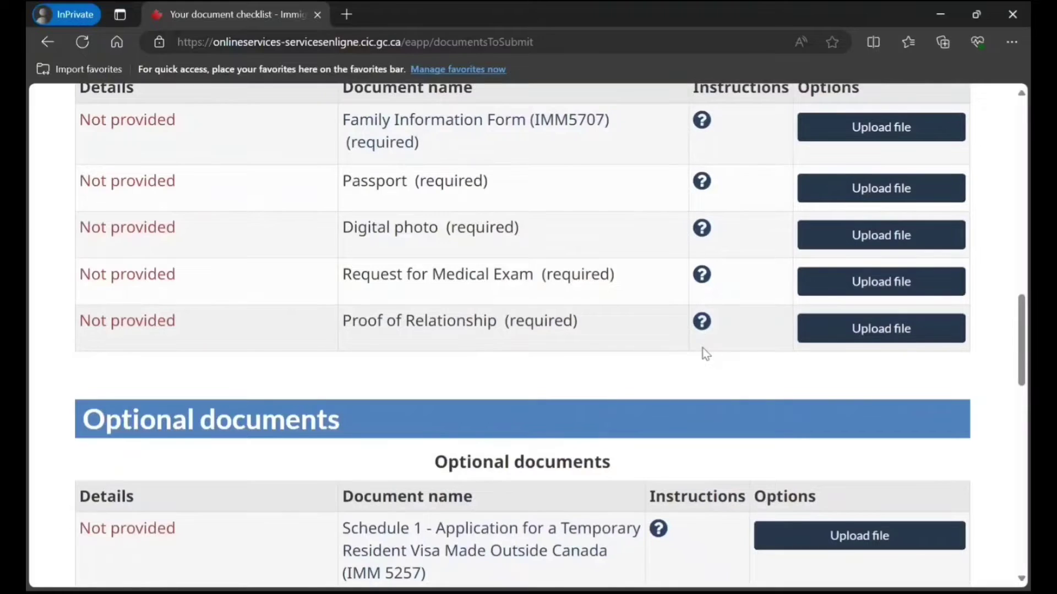
scroll(703, 347, "down", 2)
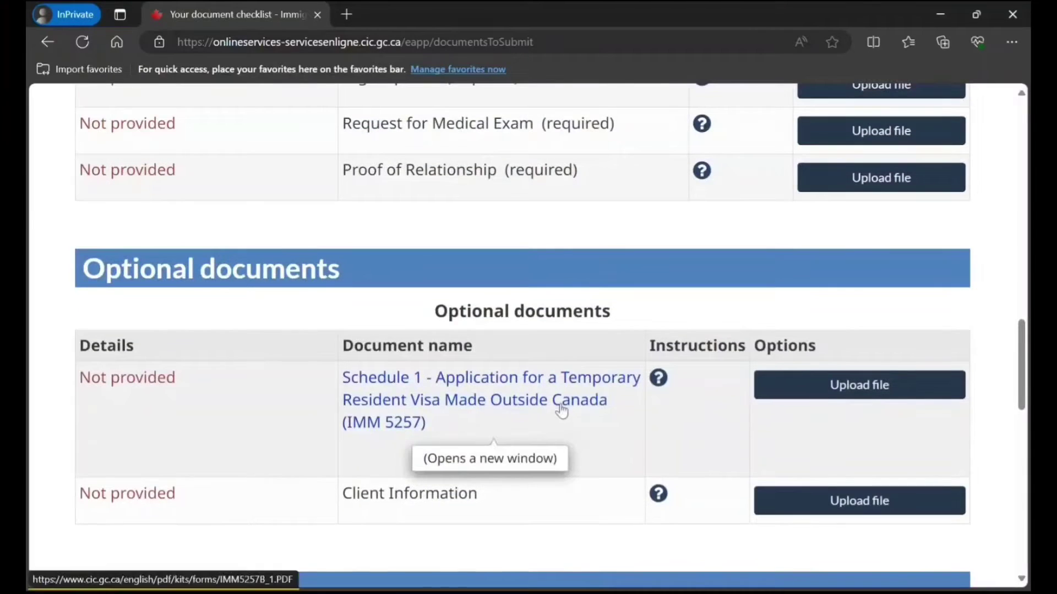
scroll(466, 454, "down", 3)
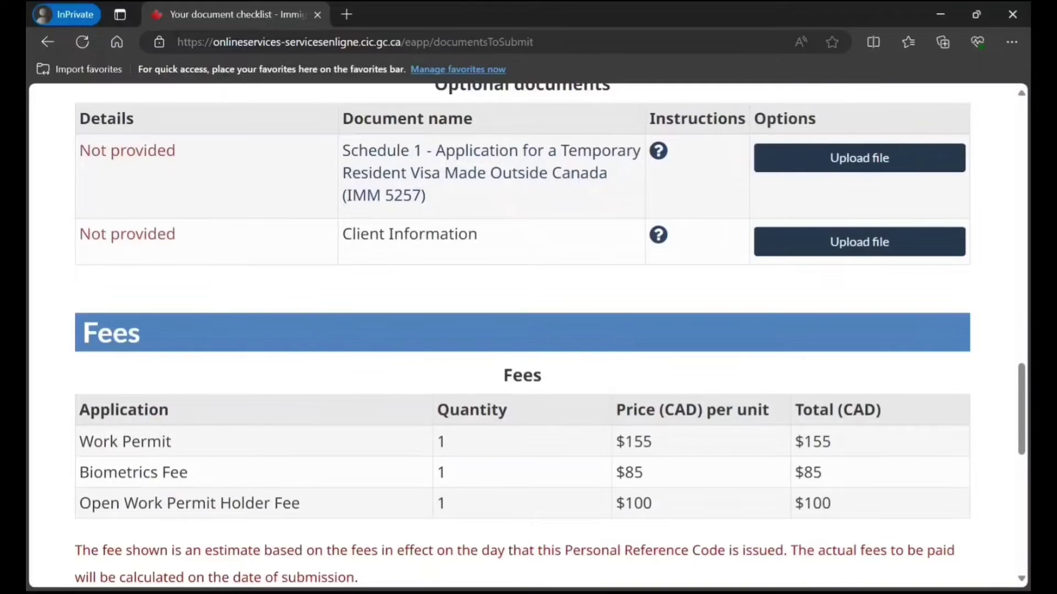
left_click(658, 242)
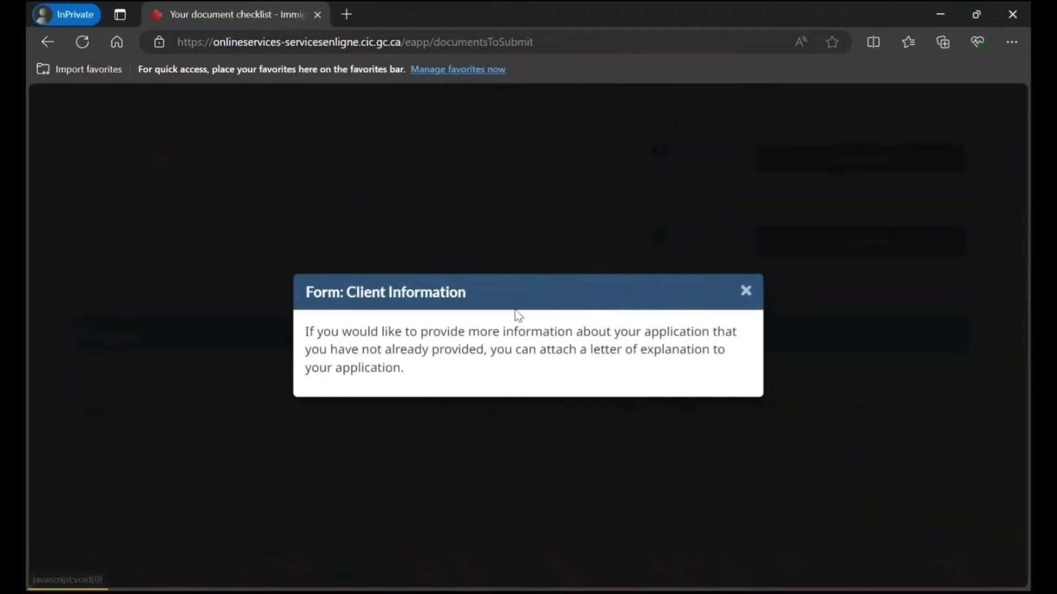
left_click_drag(518, 313, 648, 372)
left_click(747, 279)
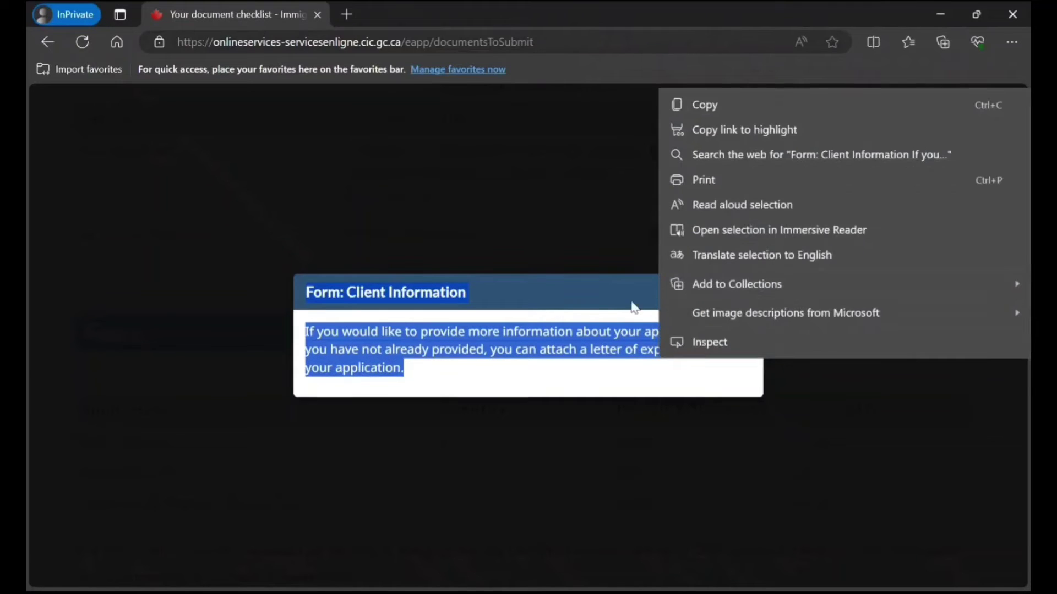
left_click(740, 294)
scroll(691, 309, "up", 5)
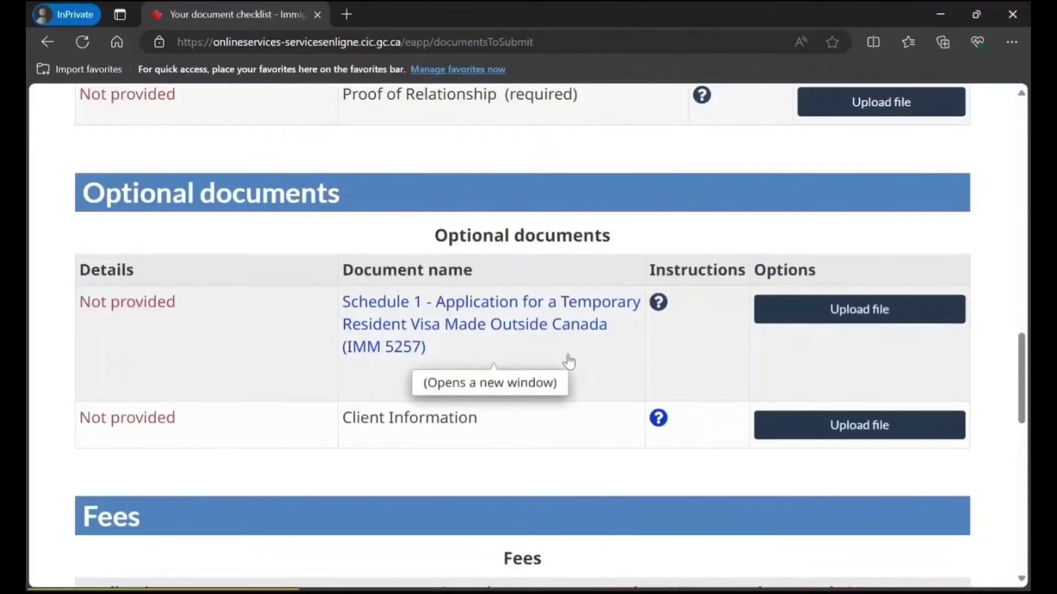
scroll(578, 341, "up", 4)
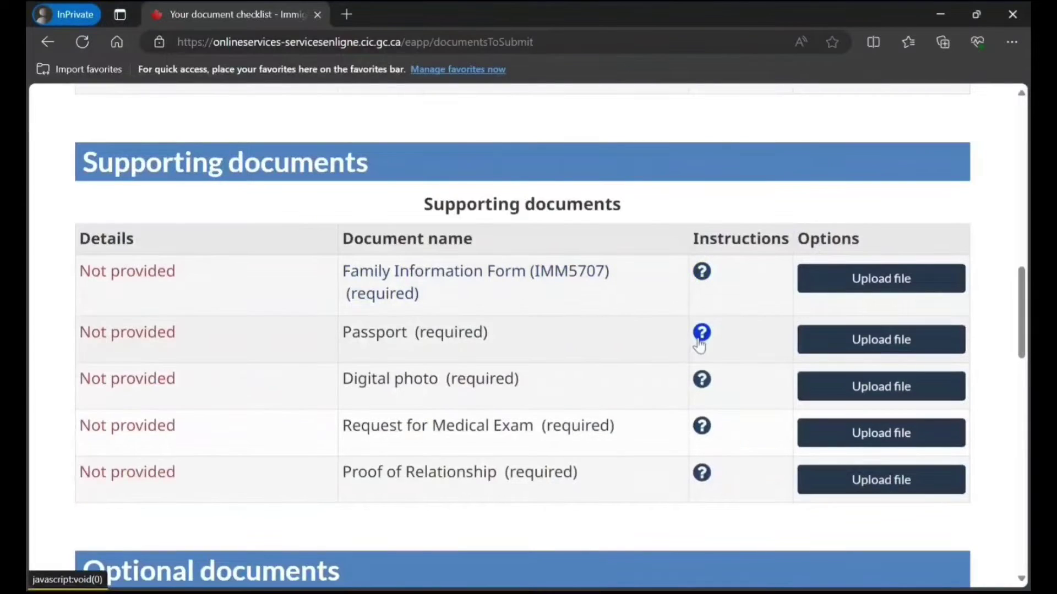
left_click(701, 333)
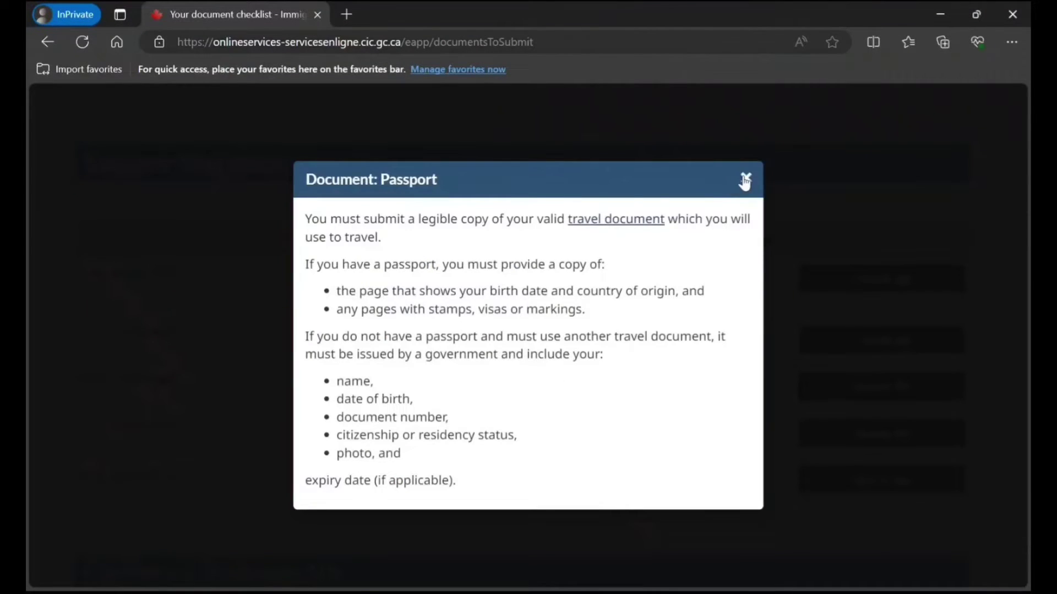
left_click(744, 177)
left_click(701, 427)
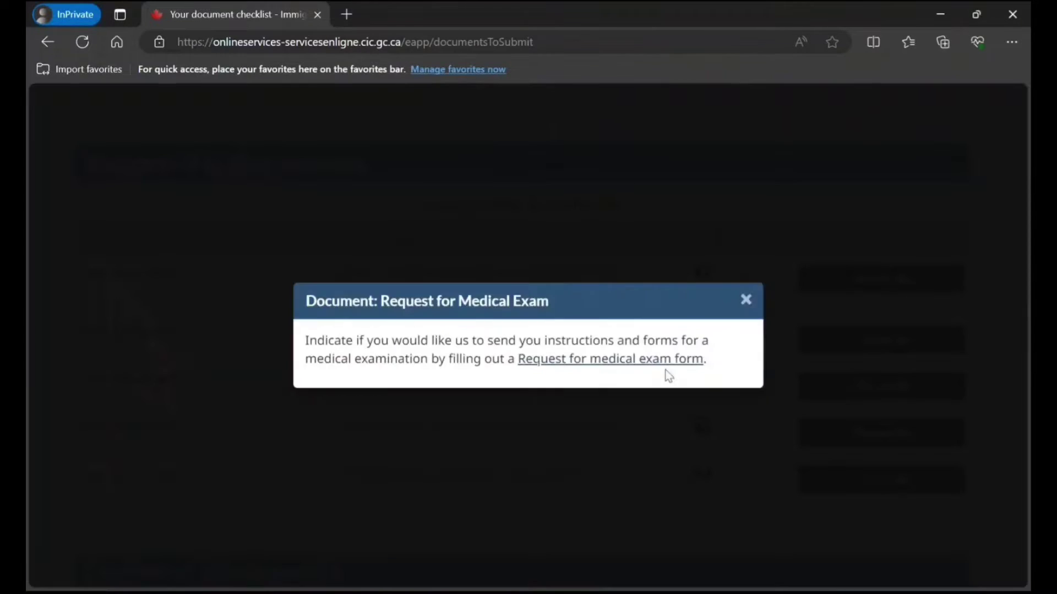
left_click(746, 298)
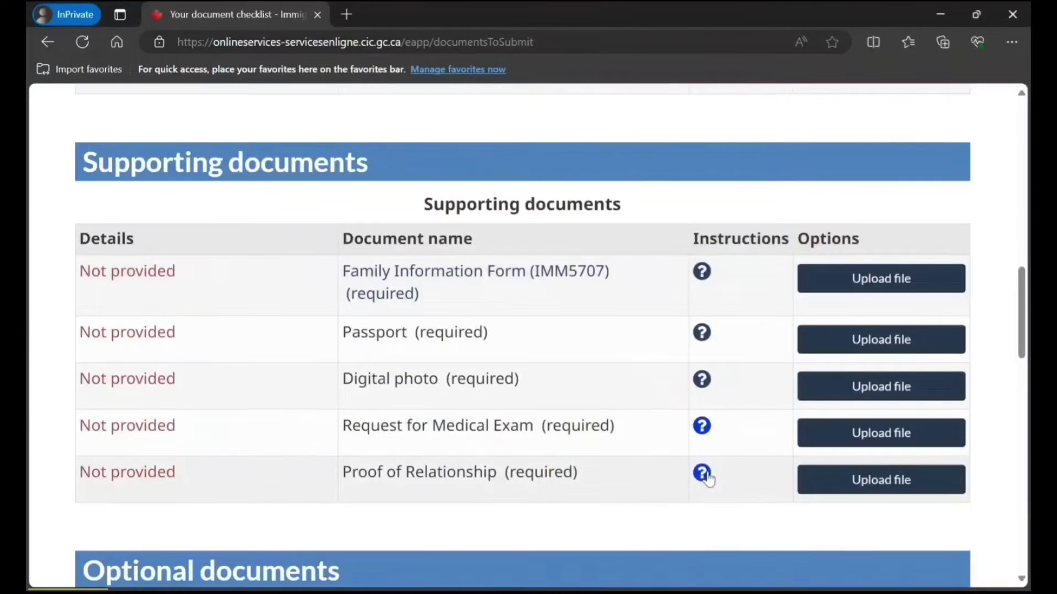
left_click(701, 473)
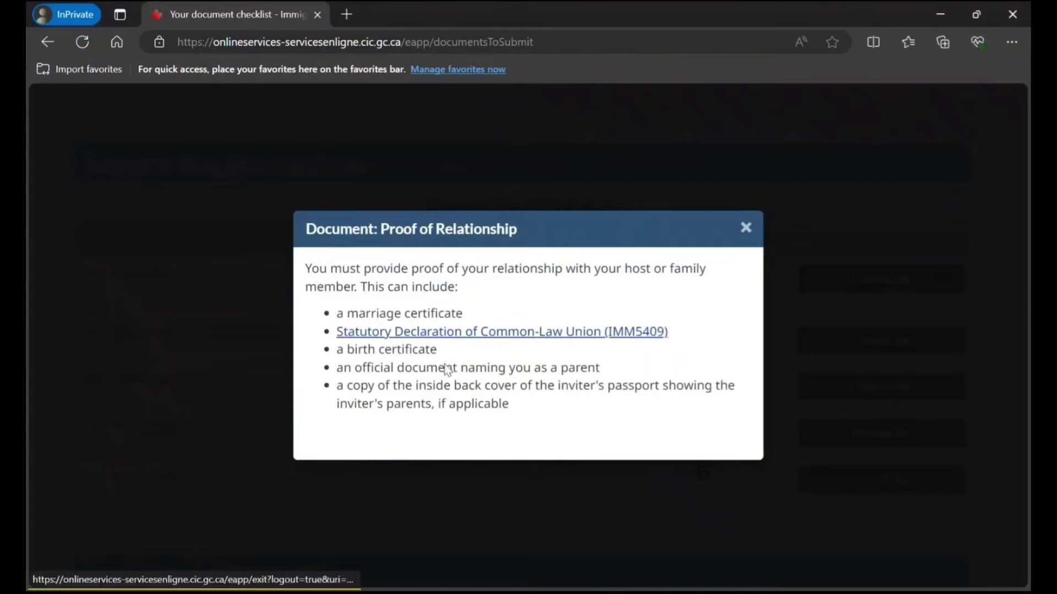
left_click(747, 229)
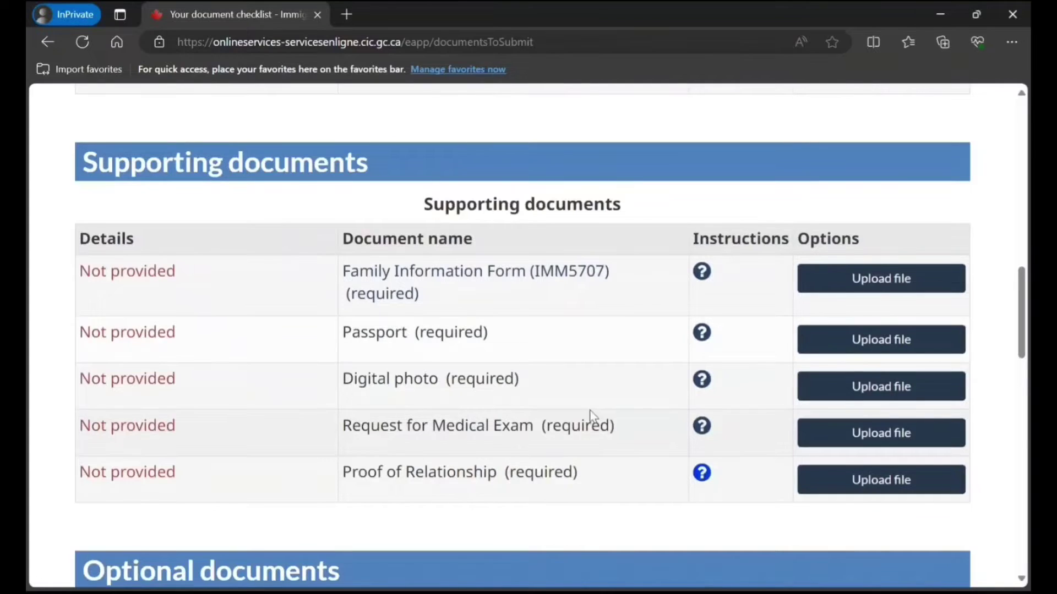
scroll(589, 410, "up", 3)
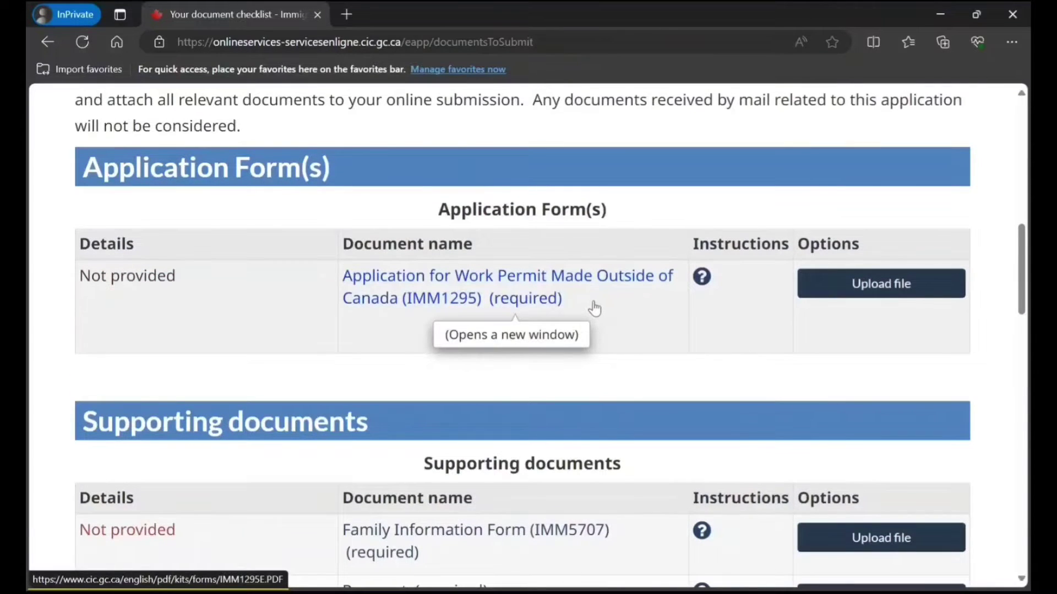
Open the IMM1295 Application for Work Permit Made Outside of Canada PDF (imm1295e.pdf).
left_click(514, 302)
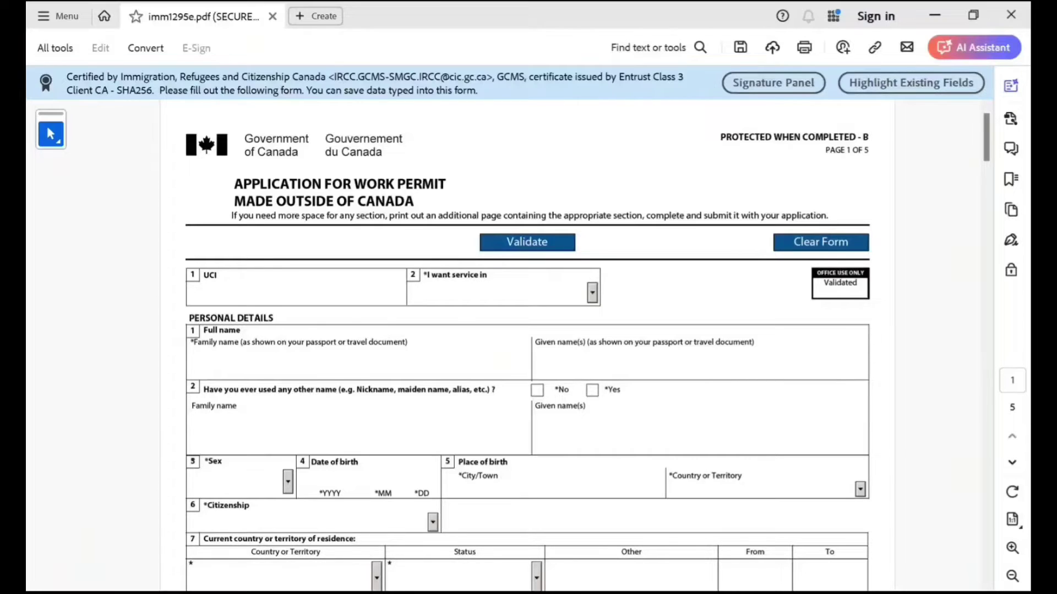
Choose English service, enter the applicant's family and given names, and answer No to other names.
left_click(592, 293)
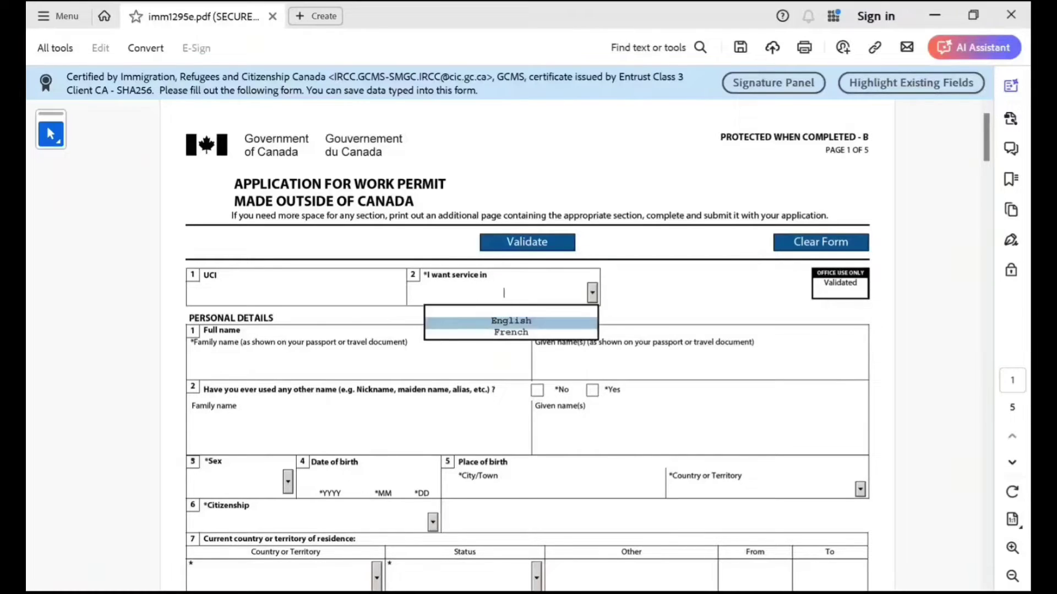
left_click(506, 323)
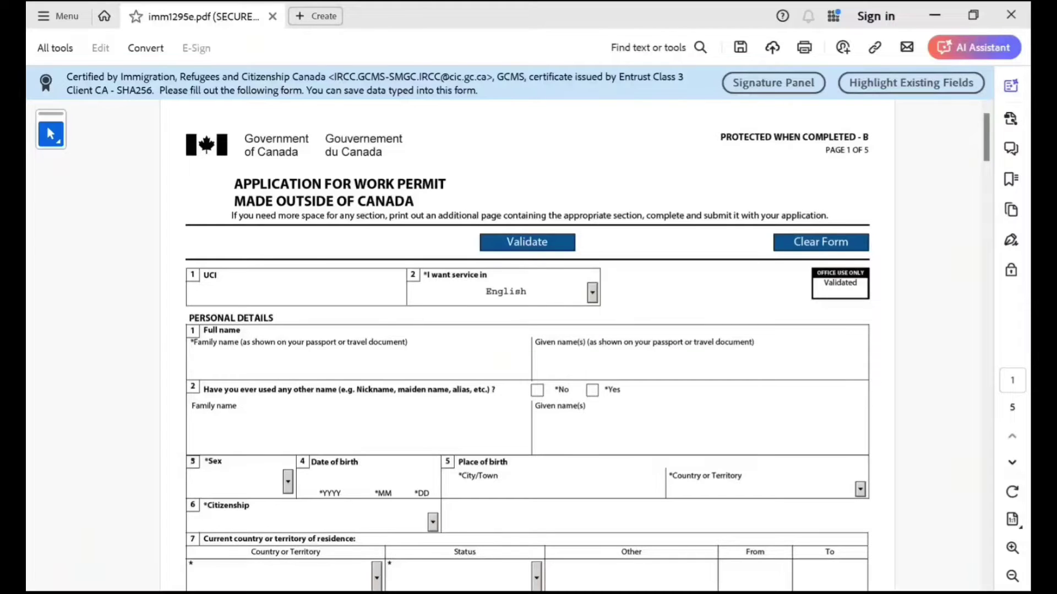
type("Smith")
left_click(535, 364)
type("Elana")
left_click(538, 390)
Set sex Female, birth date 1998-10-10, birthplace New Delhi, India, and Indian citizenship.
scroll(537, 390, "down", 3)
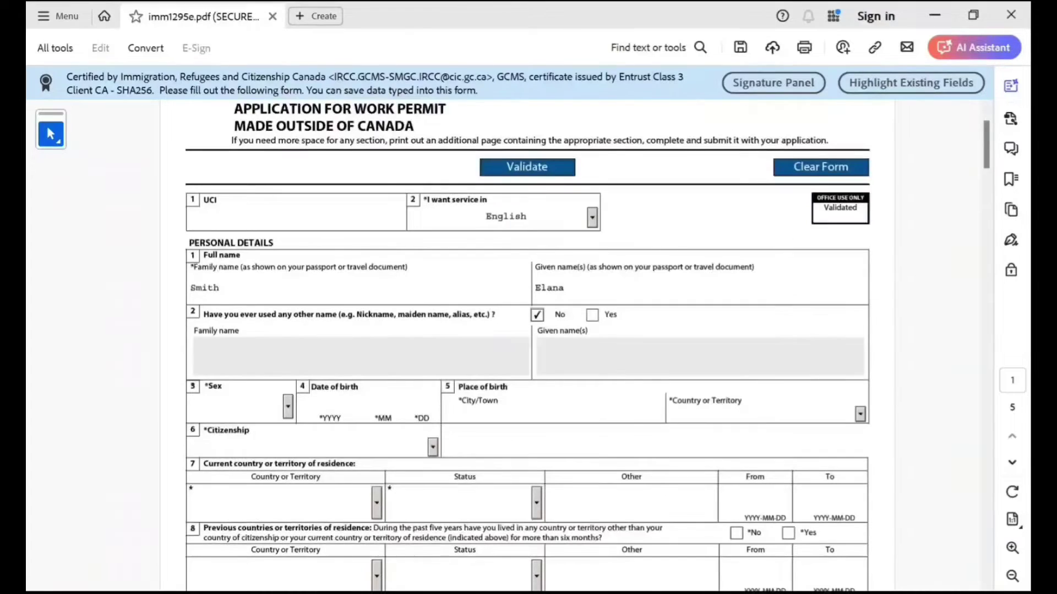
left_click(288, 406)
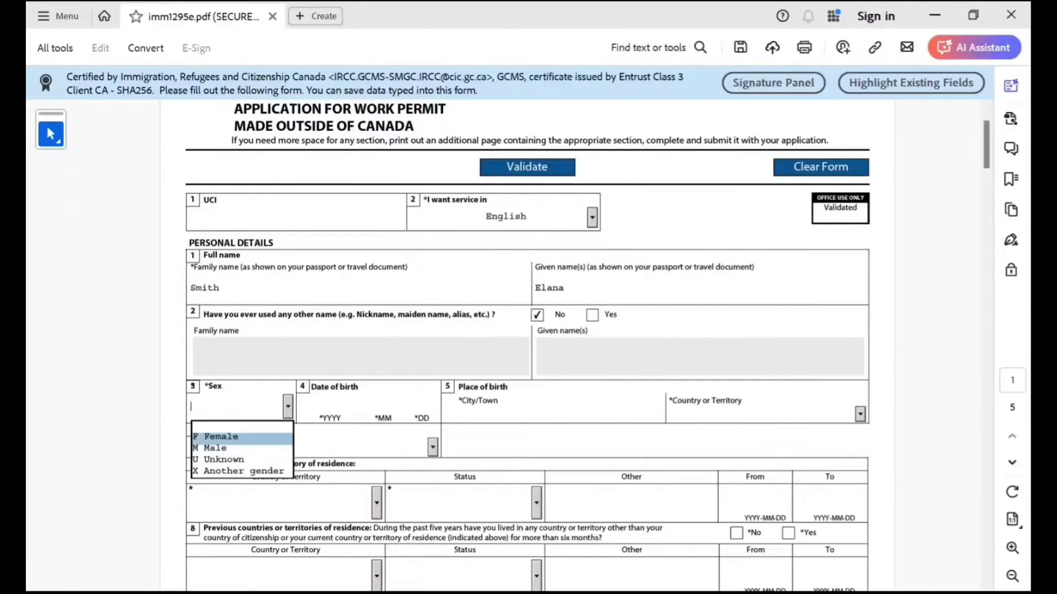
left_click(217, 435)
left_click(330, 404)
type("1")
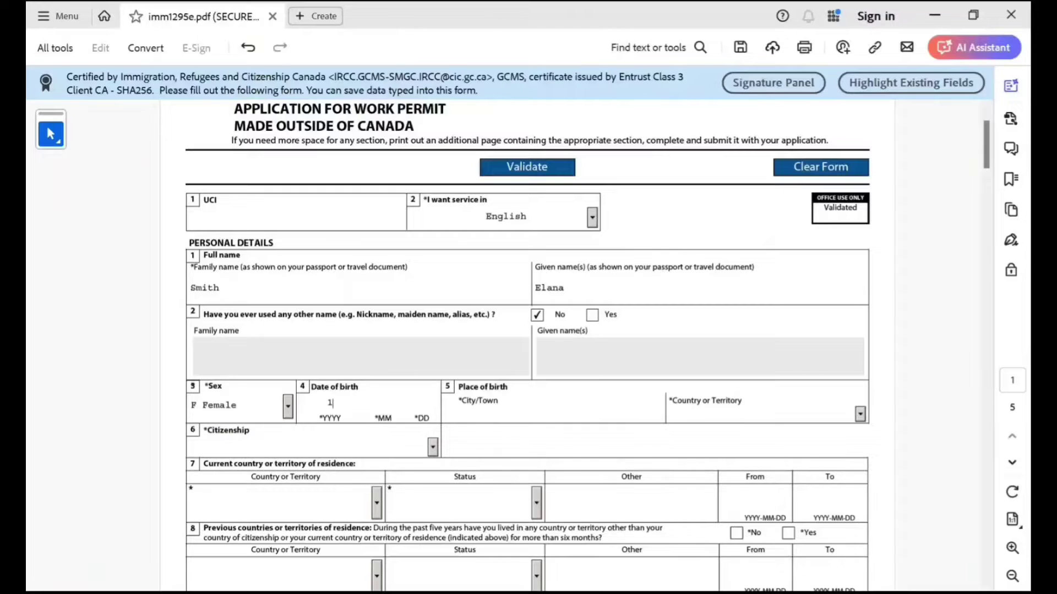
type("9981010")
type("New Delh")
type("i")
key("Tab")
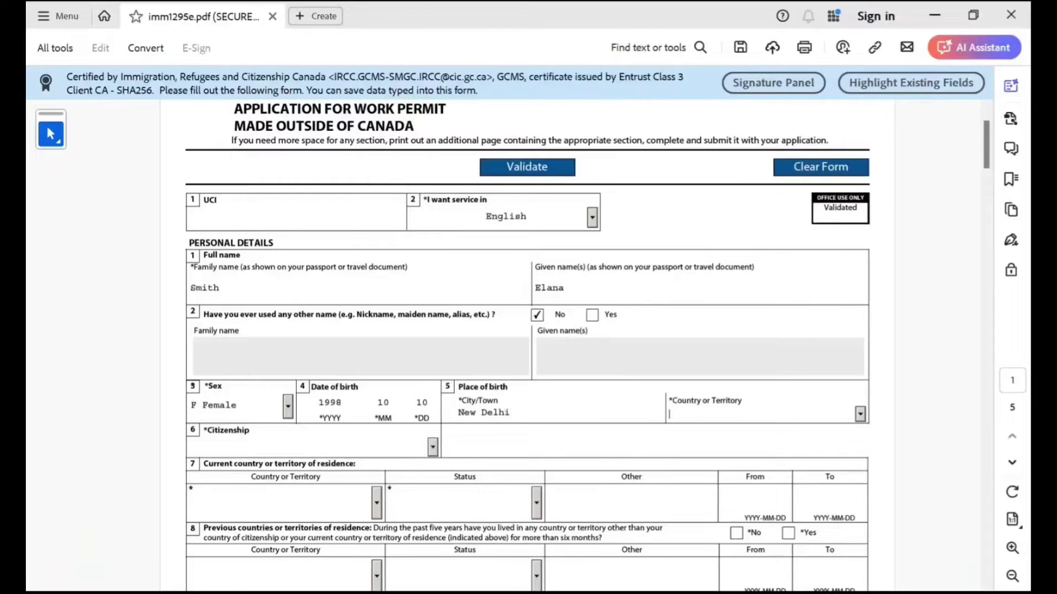
type("India")
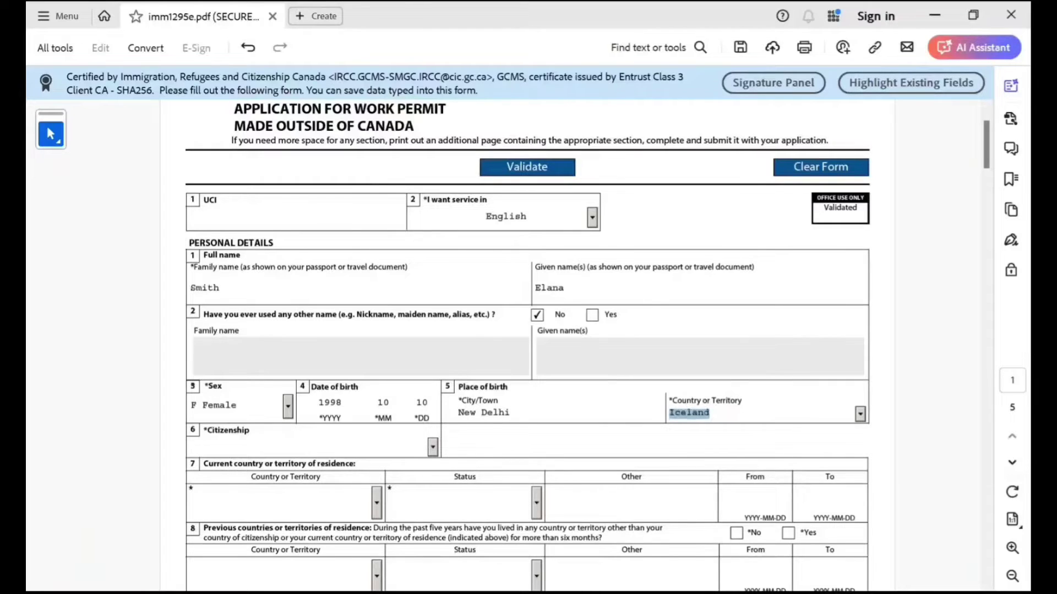
left_click(204, 446)
type("India")
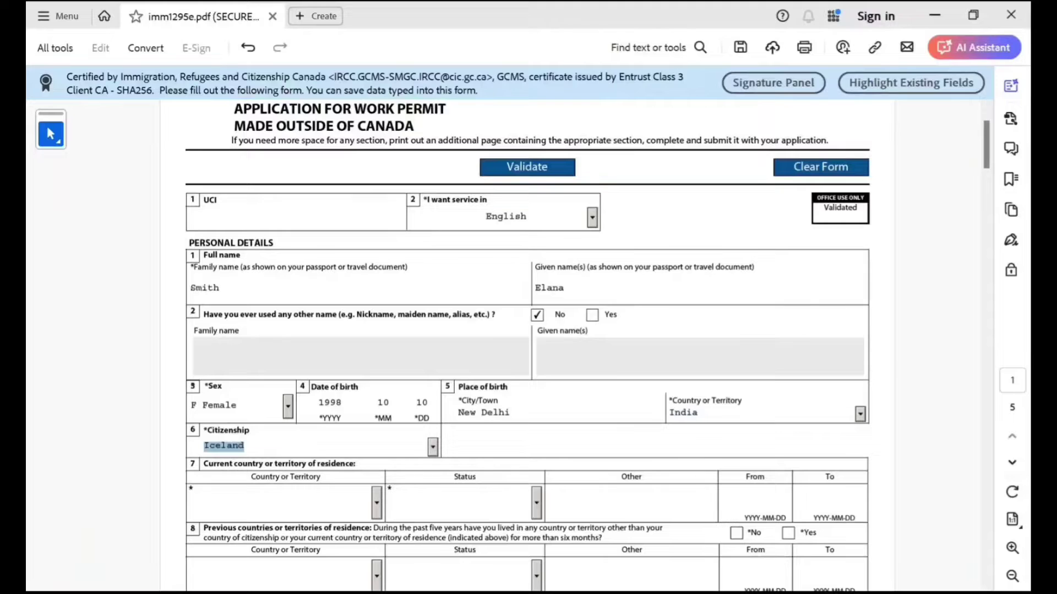
key("Tab")
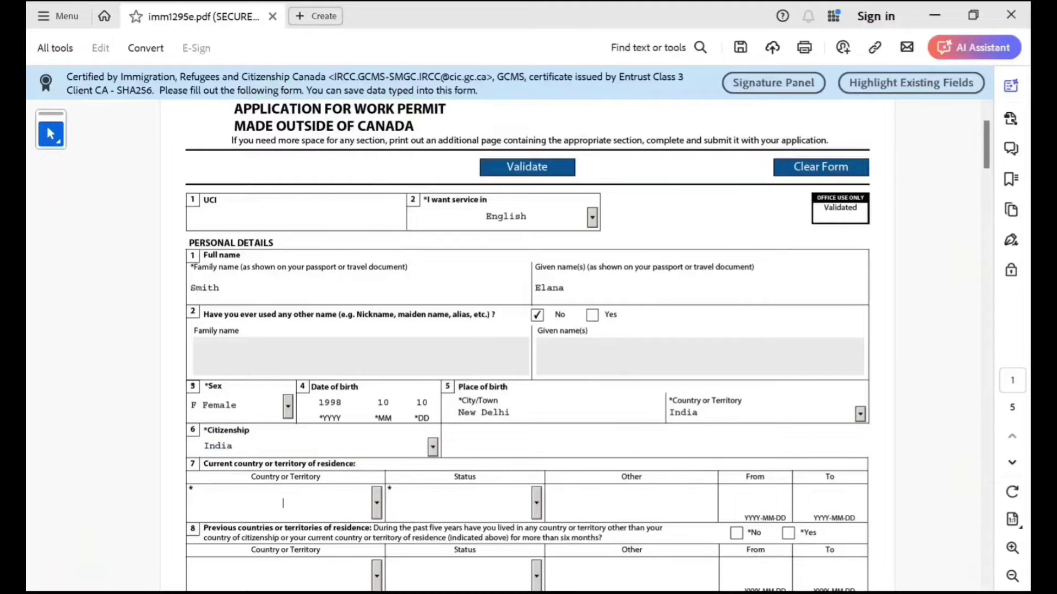
Set current country of residence to India with Citizen status.
scroll(528, 347, "down", 2)
left_click(376, 402)
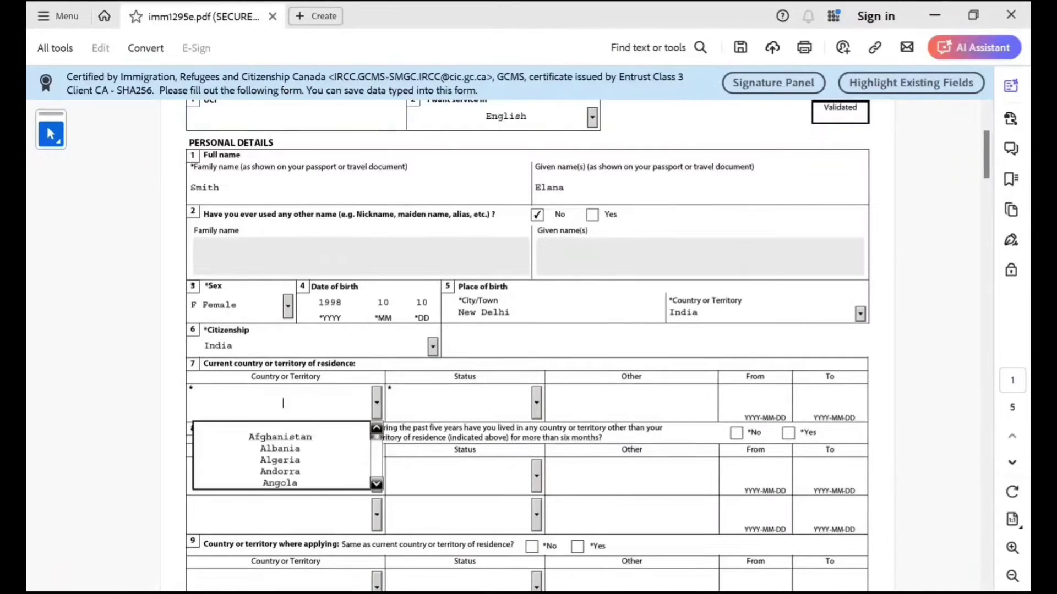
type("Indi")
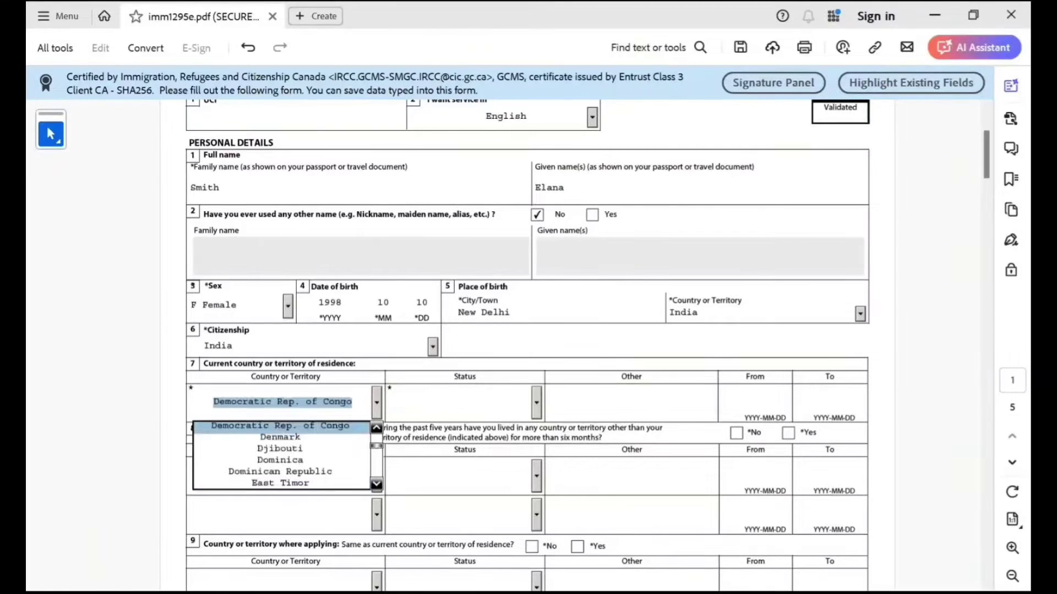
key("Down")
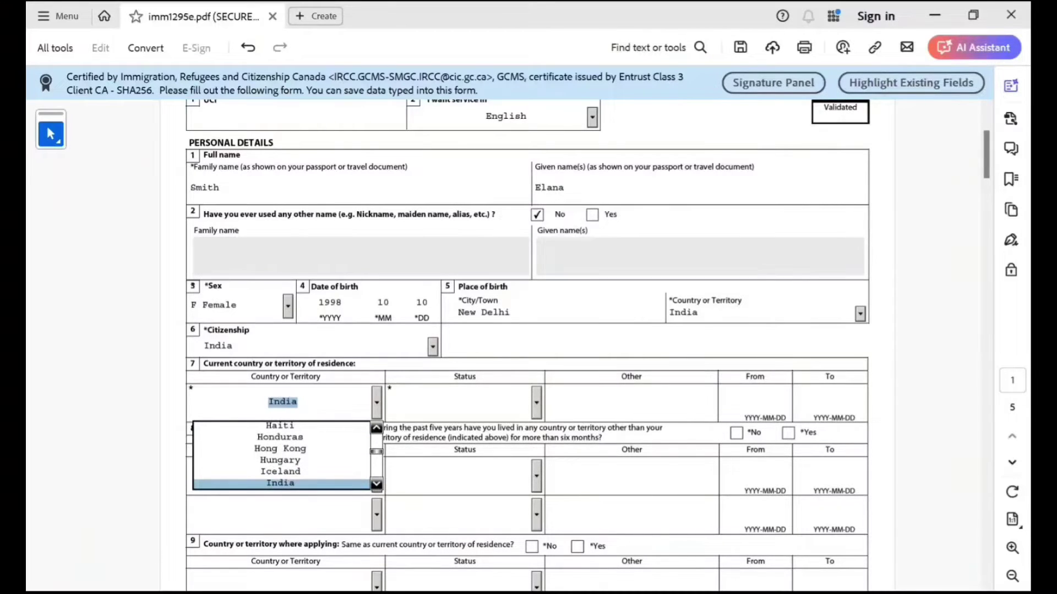
key("Tab")
key("Down")
key("Return")
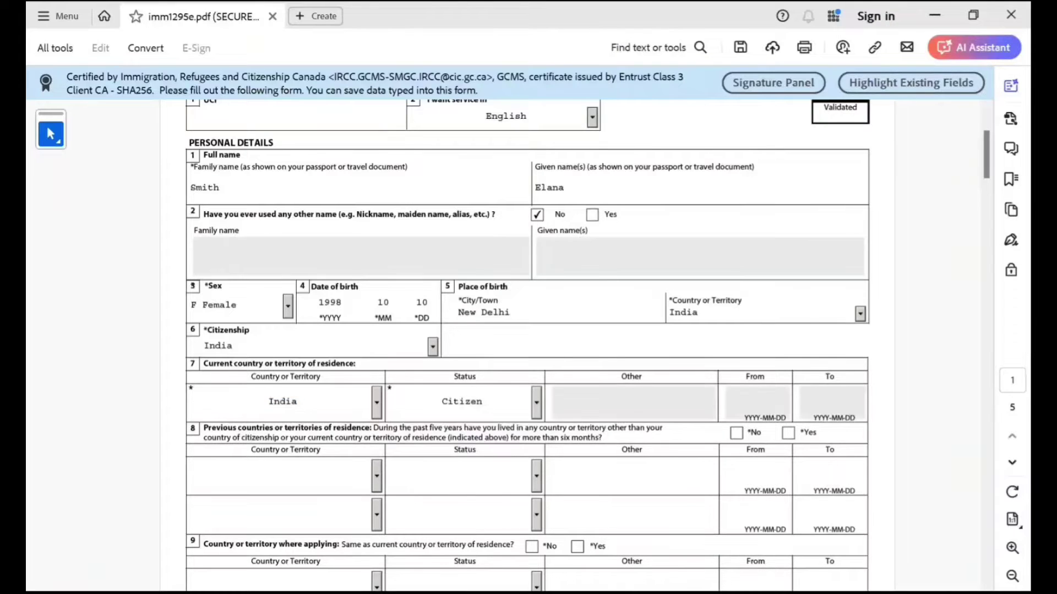
scroll(588, 346, "down", 3)
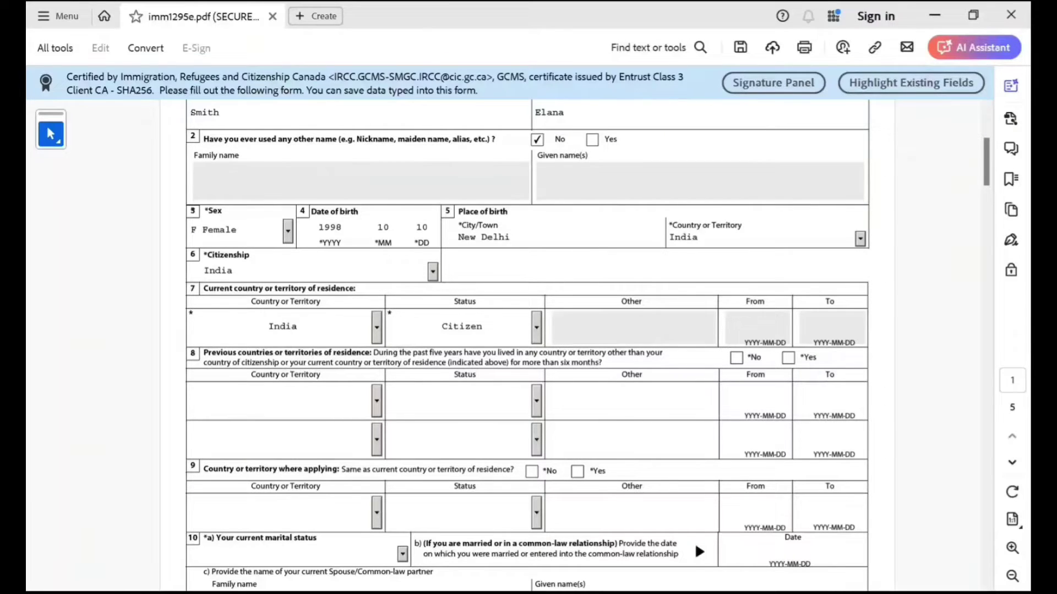
Answer No to previous countries of residence and Yes to applying from the residence country.
left_click(737, 357)
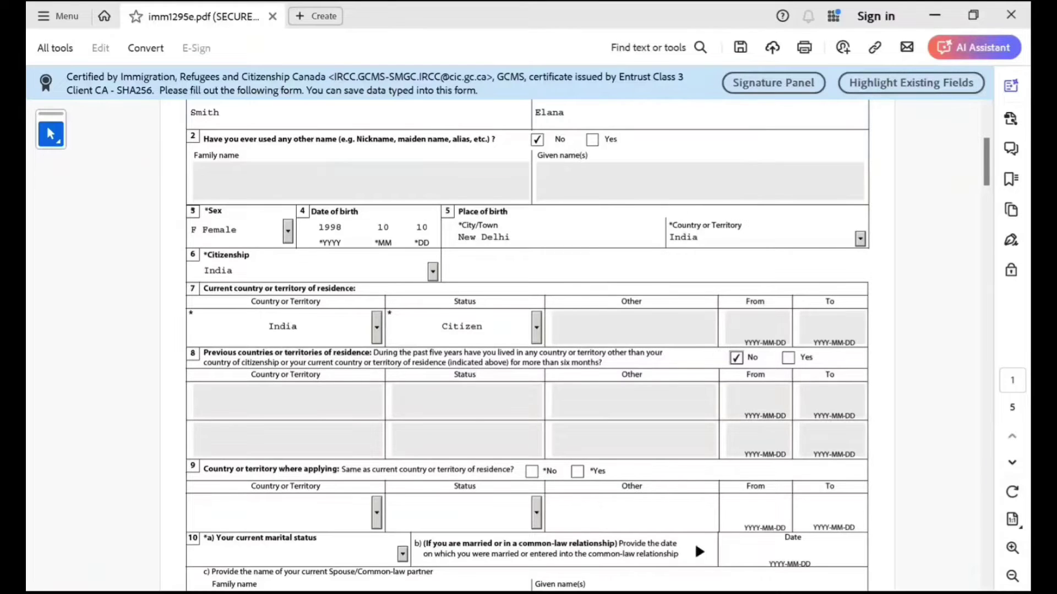
scroll(527, 330, "down", 2)
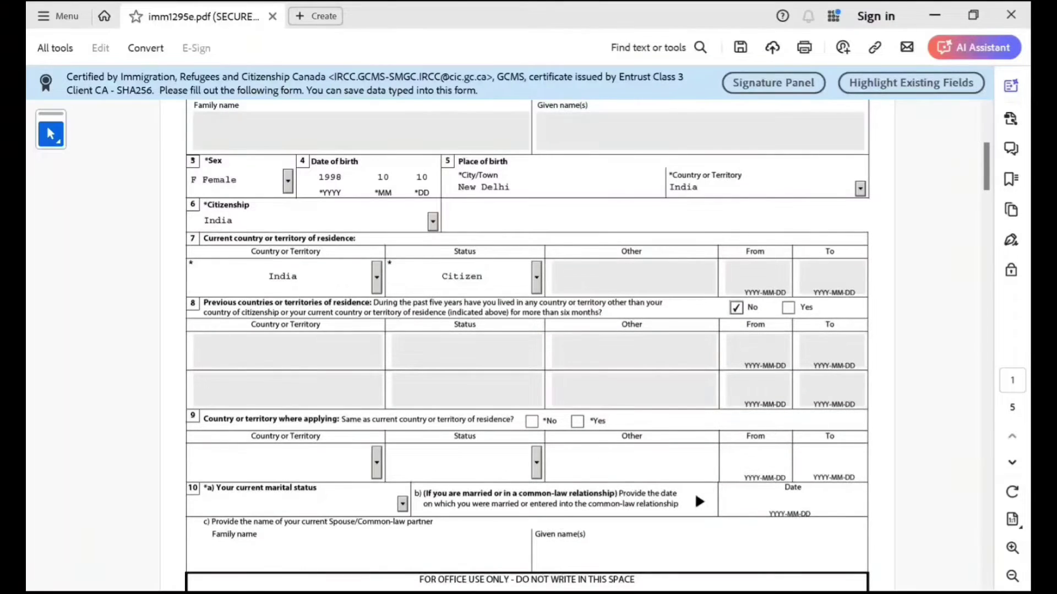
scroll(528, 341, "down", 3)
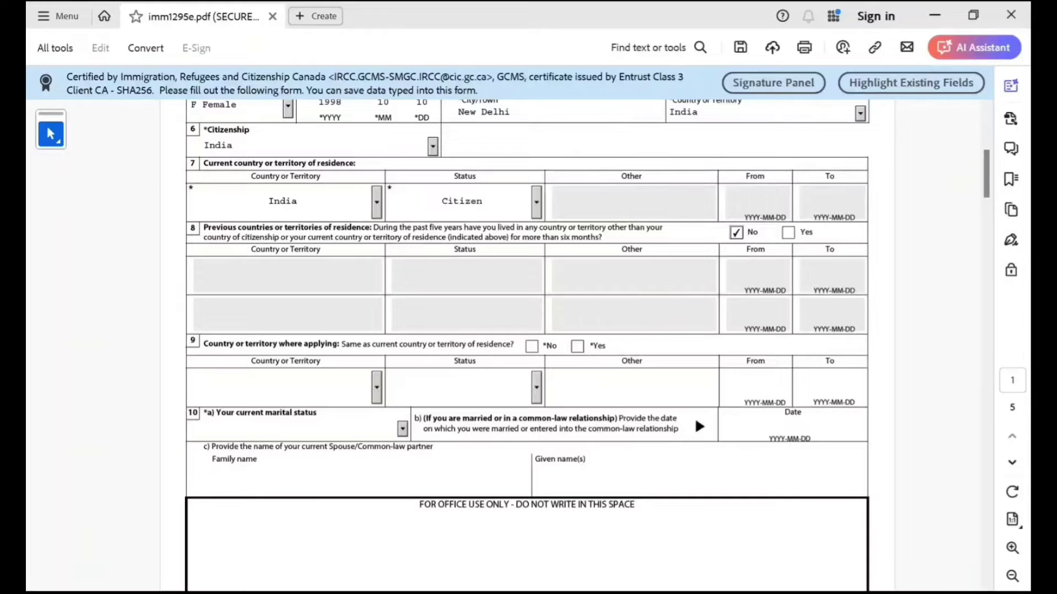
left_click(577, 346)
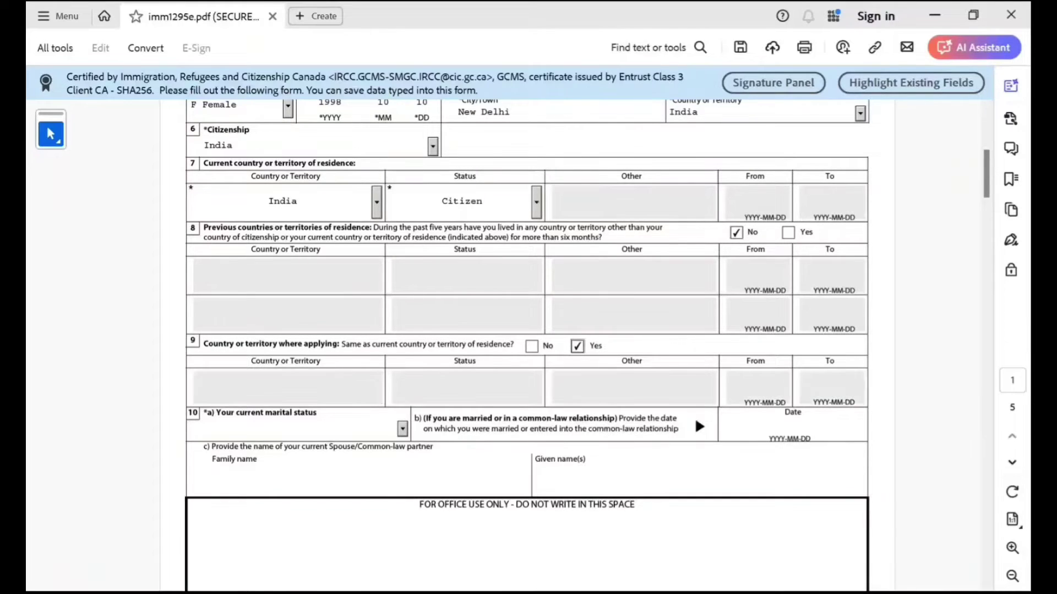
Set marital status Married since 2020-10-10 and enter the spouse's family and given names.
scroll(577, 347, "down", 4)
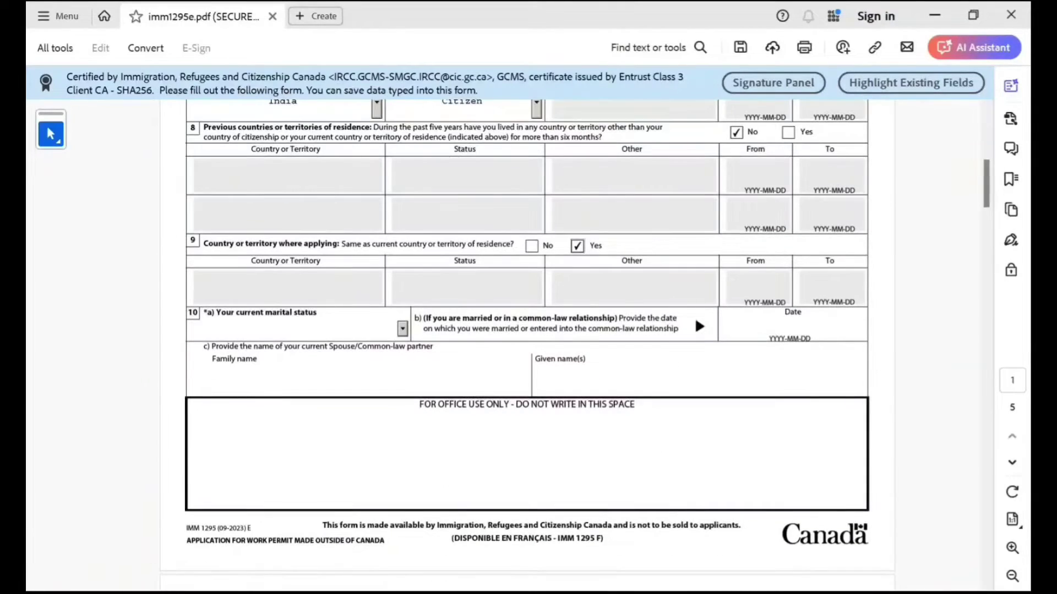
key("Tab")
key("Down")
key("Down")
key("Down")
key("Down")
key("Return")
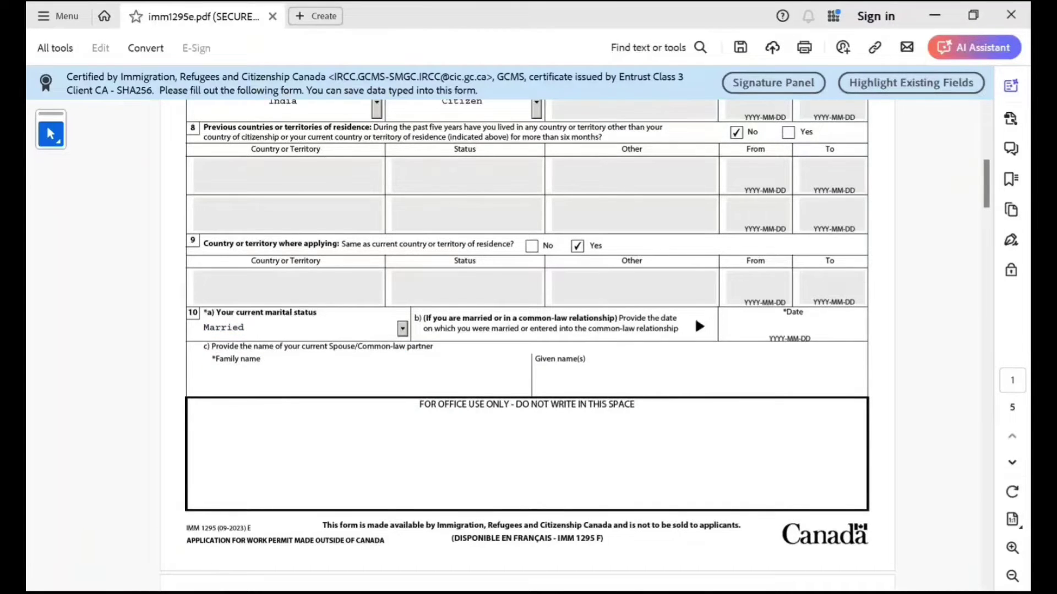
key("Tab")
type("2020")
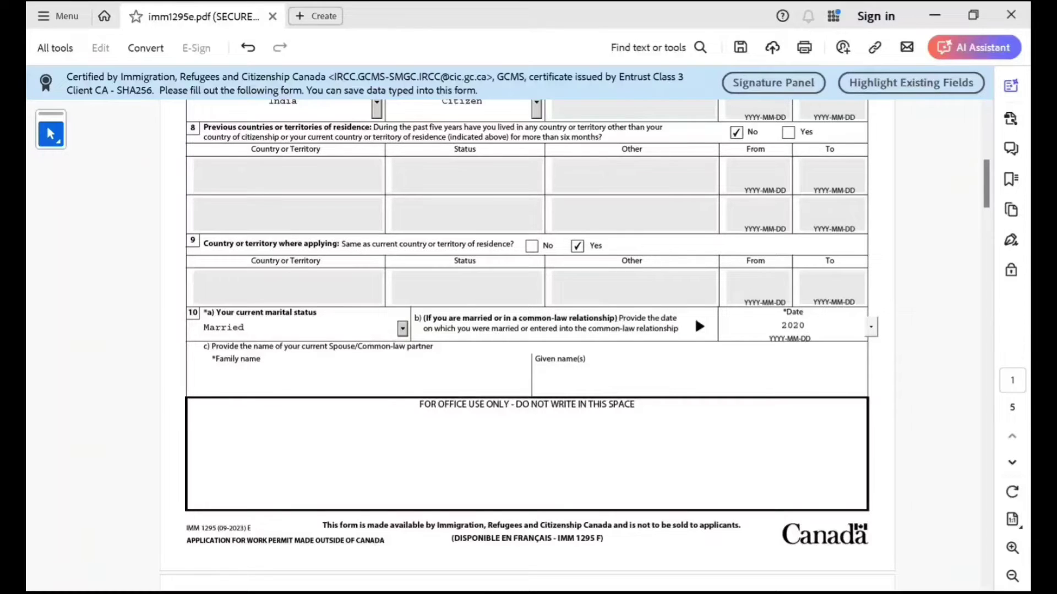
type("1010")
key("Return")
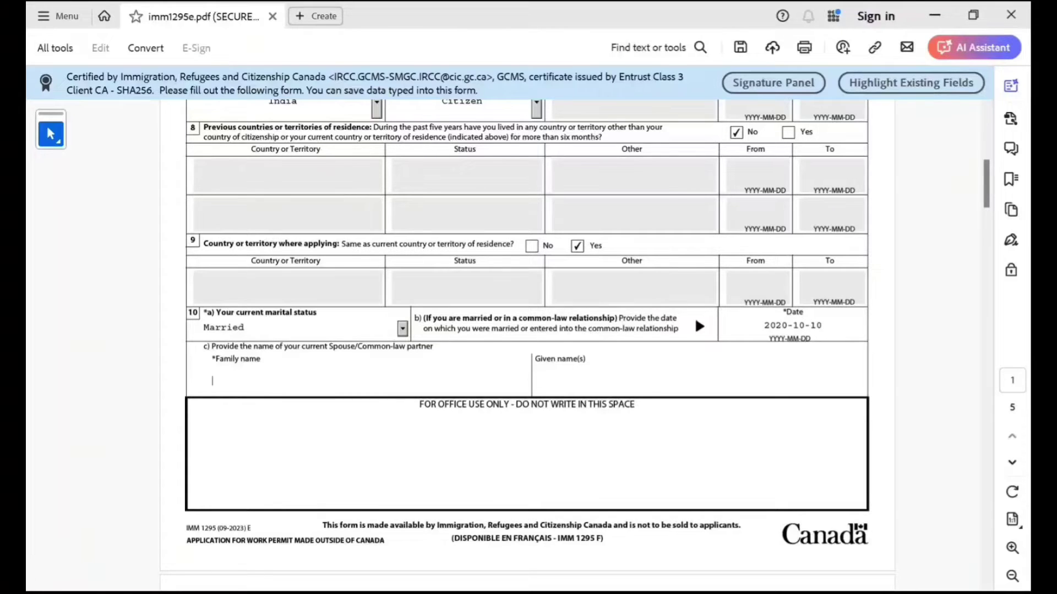
type("Smith")
key("Tab")
type("John")
scroll(529, 331, "down", 5)
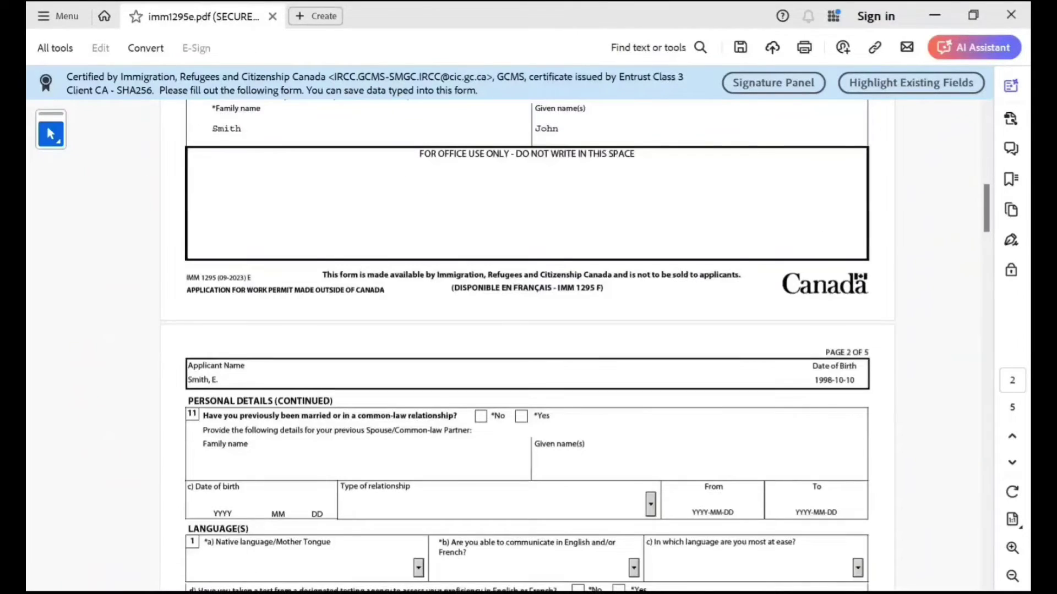
scroll(528, 330, "down", 1)
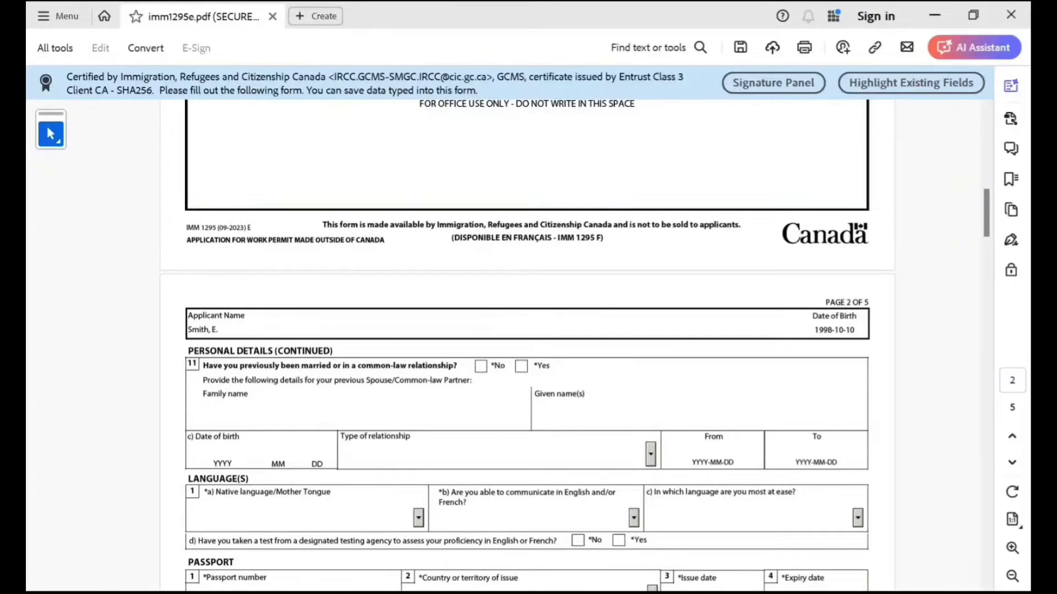
Answer No to previous marriage, choose native language Hindi, English for communication, and No to a language test.
left_click(480, 366)
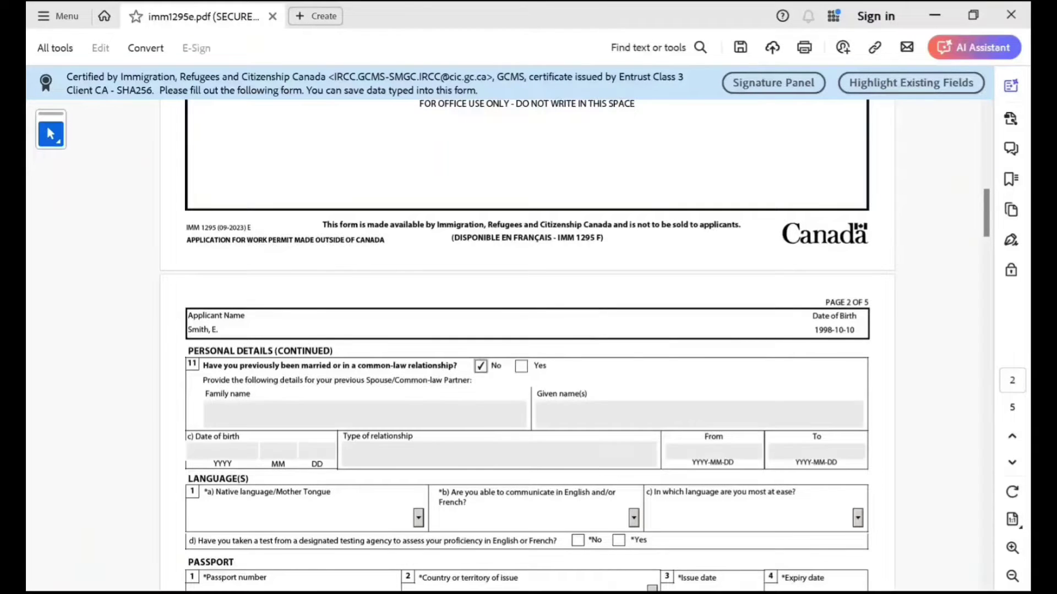
scroll(529, 330, "down", 2)
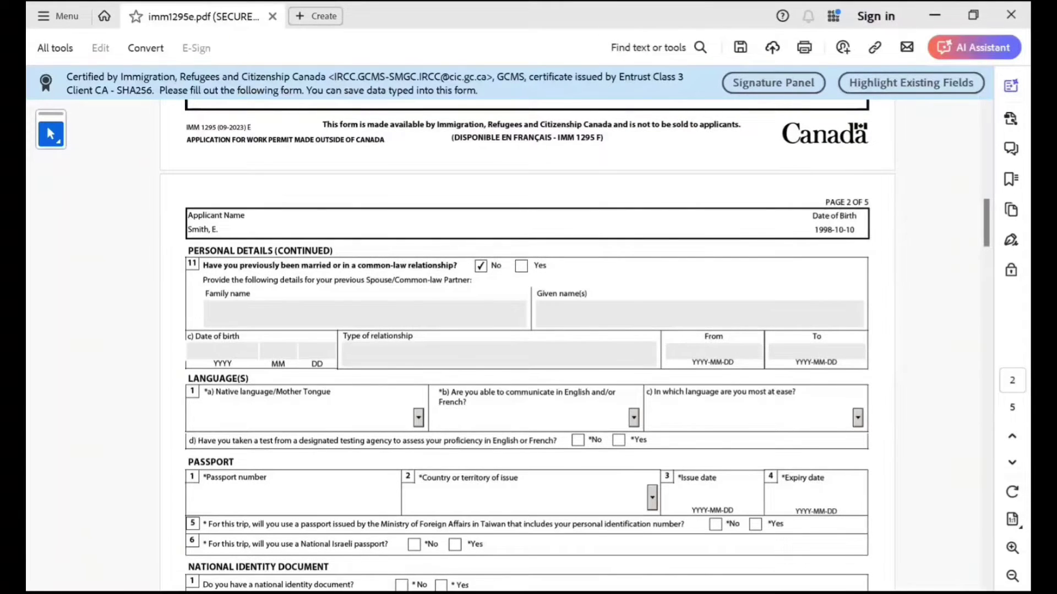
key("h")
key("h")
key("h")
key("h")
key("h")
key("h")
key("h")
key("h")
key("h")
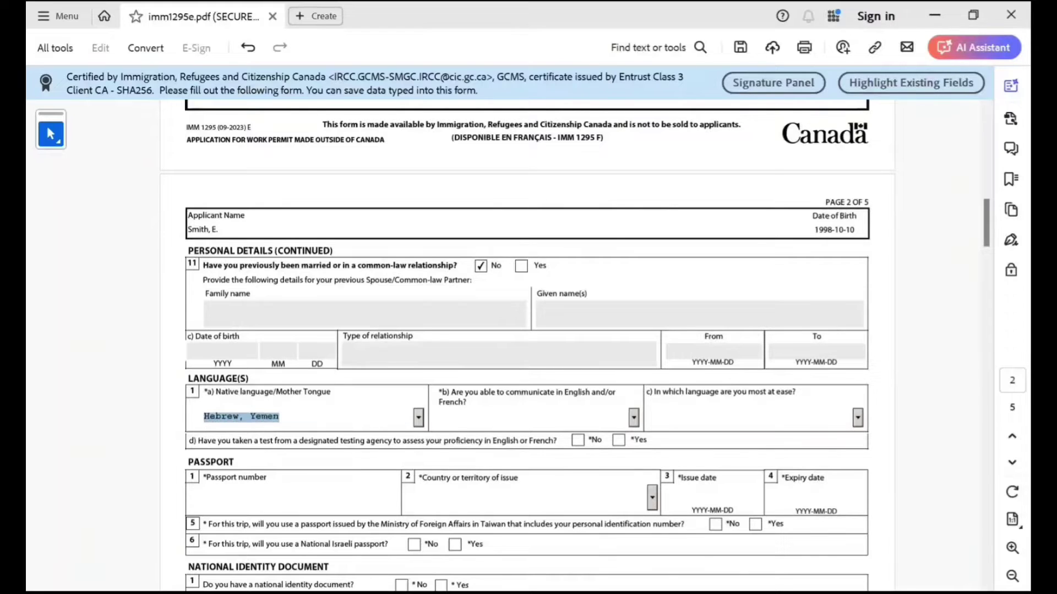
key("h")
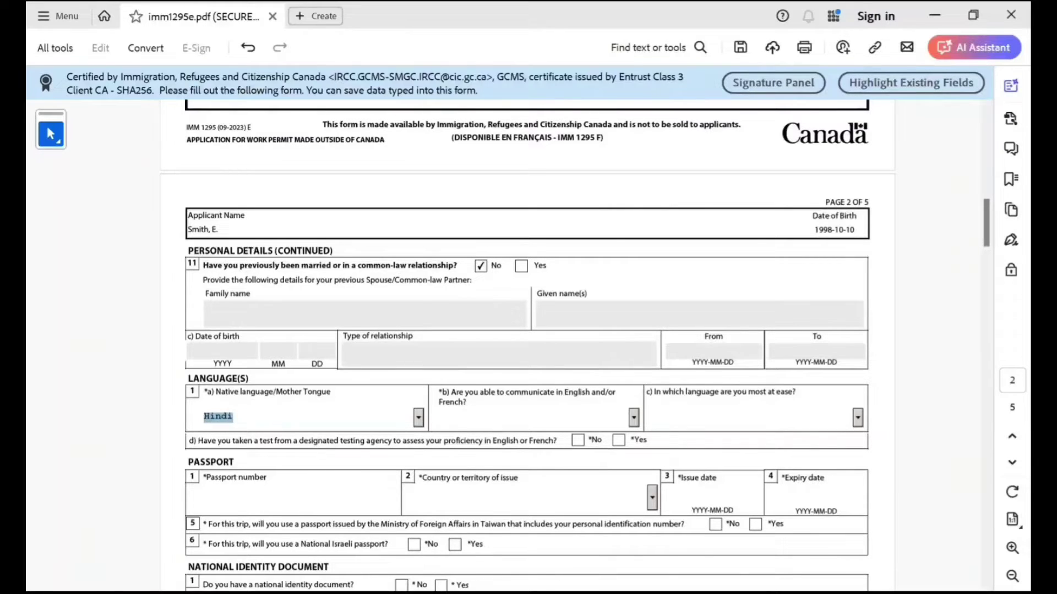
key("Tab")
key("alt+Down")
key("Down")
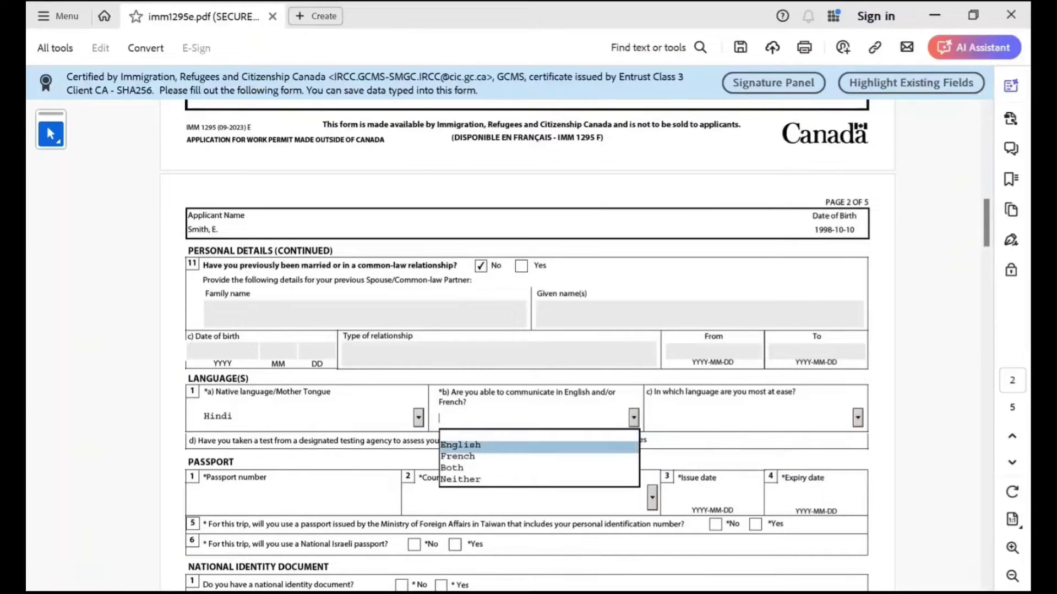
key("Tab")
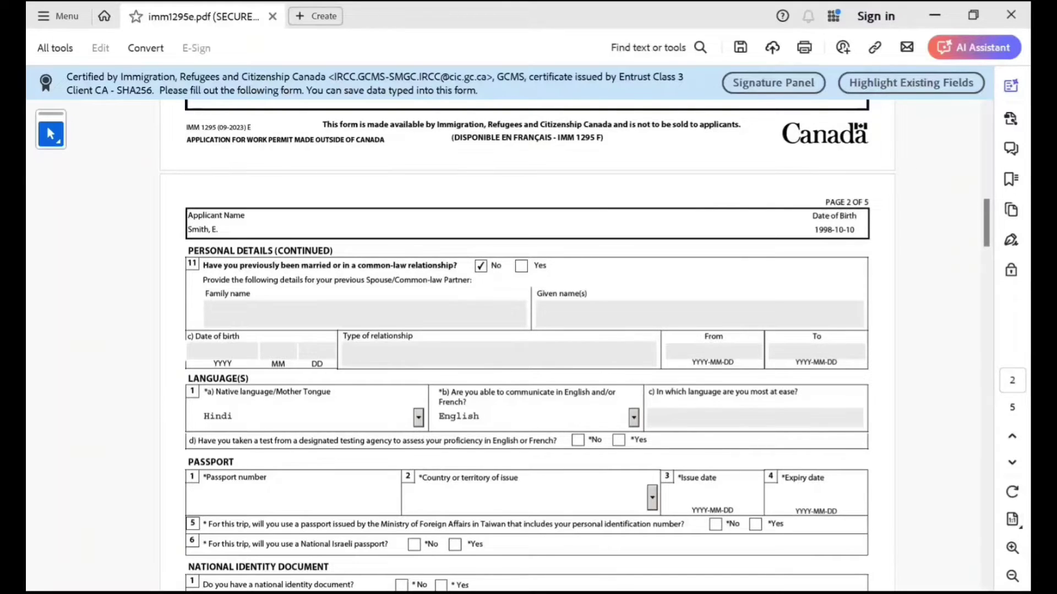
left_click(578, 440)
Enter the passport number and choose IND (India) as the issuing country.
scroll(528, 386, "down", 1)
left_click(248, 447)
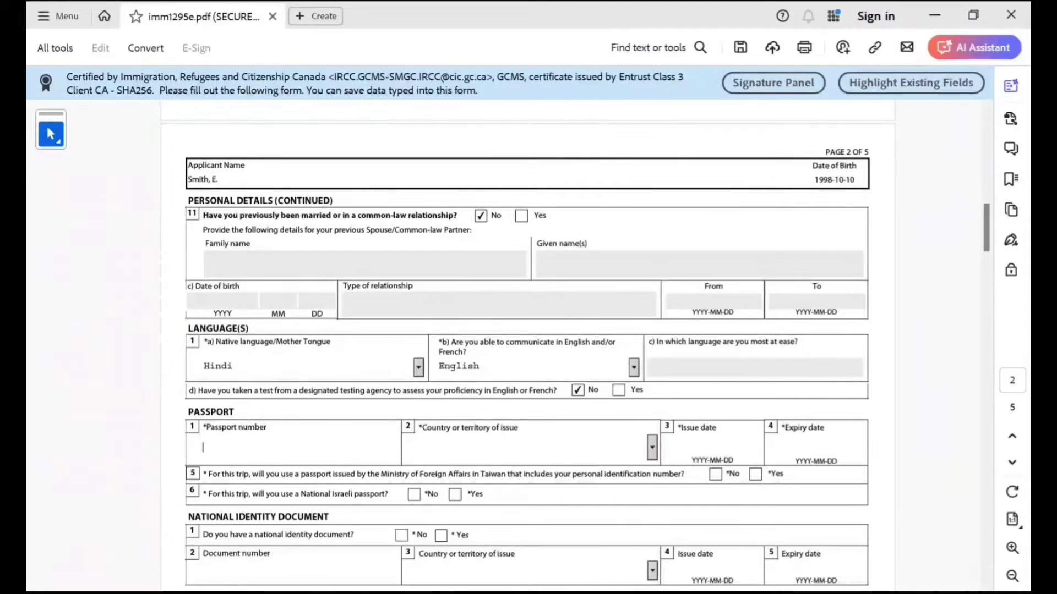
type("K787878787")
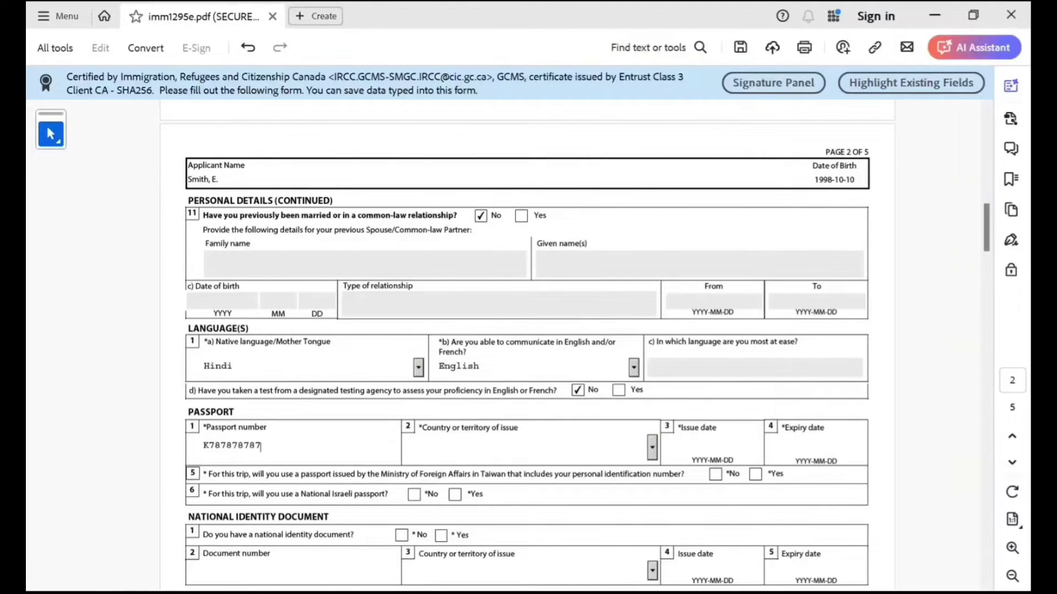
left_click(418, 447)
key("i")
key("i")
key("i")
key("i")
key("i")
key("i")
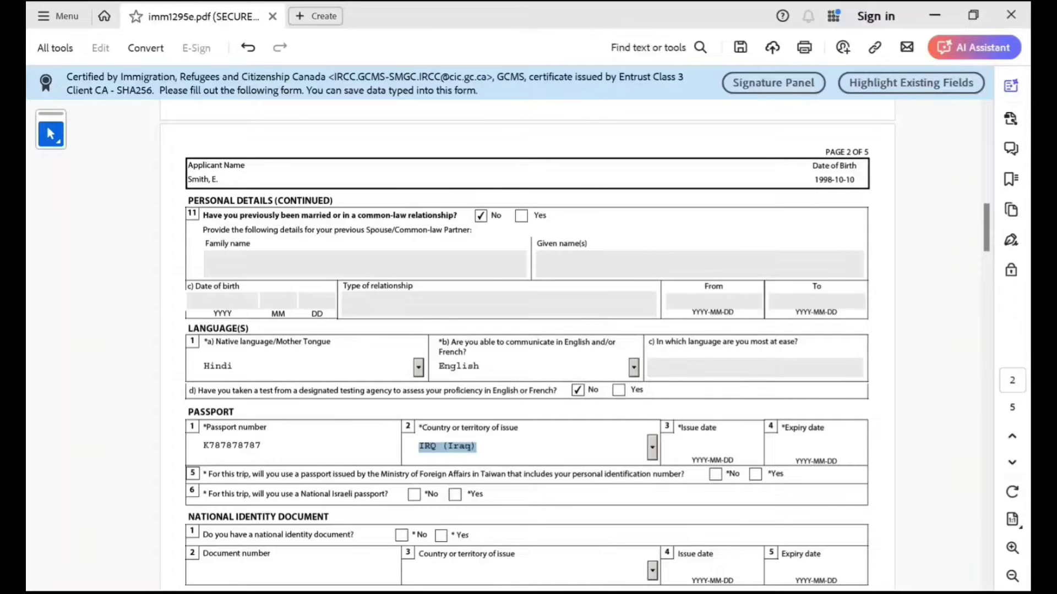
key("i")
key("i")
left_click(652, 447)
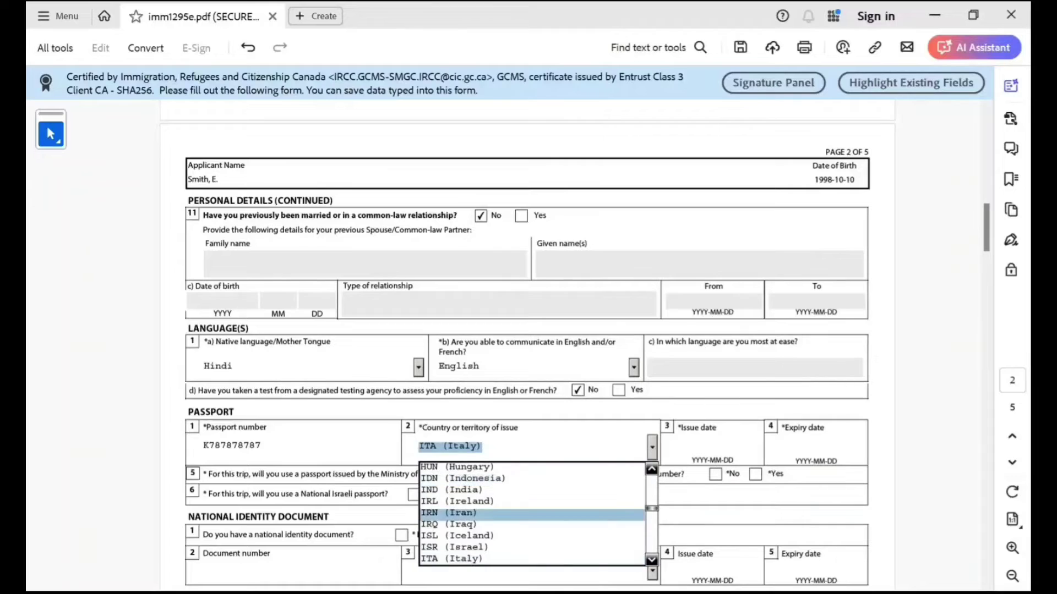
key("Return")
Enter passport issue date 2022-10-09 and expiry date 2032-10-08.
key("Tab")
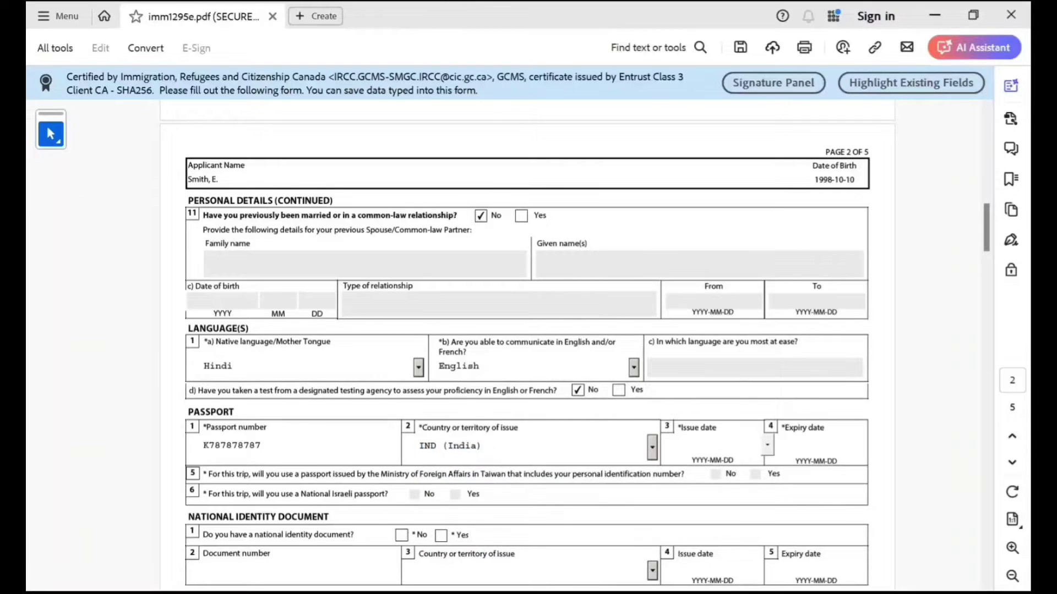
type("2022-10-09")
key("Tab")
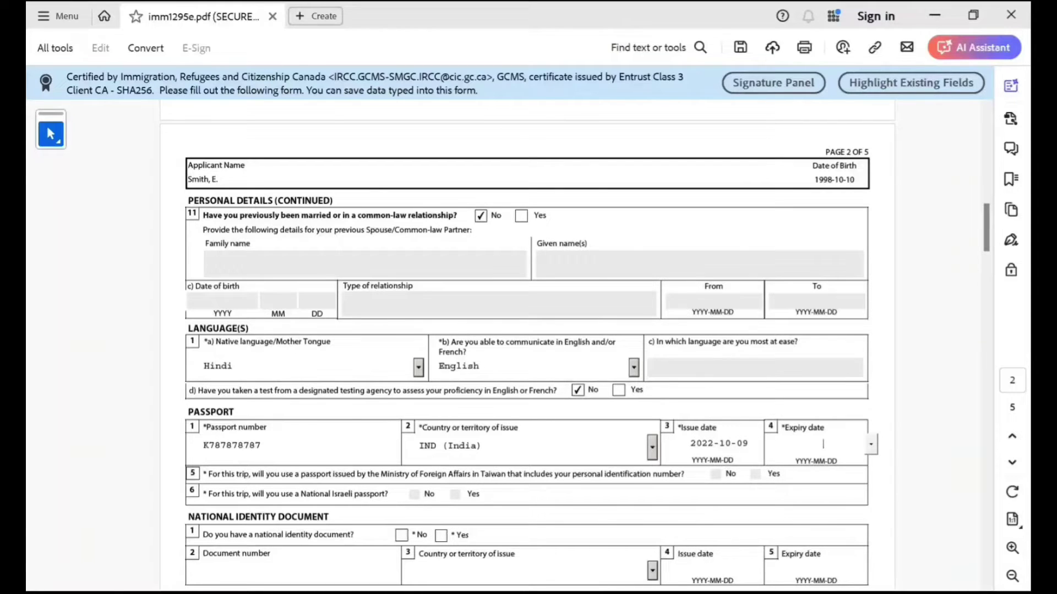
type("2032-10-08")
Answer No to having a national identity document and No to being a US permanent resident.
scroll(575, 346, "down", 3)
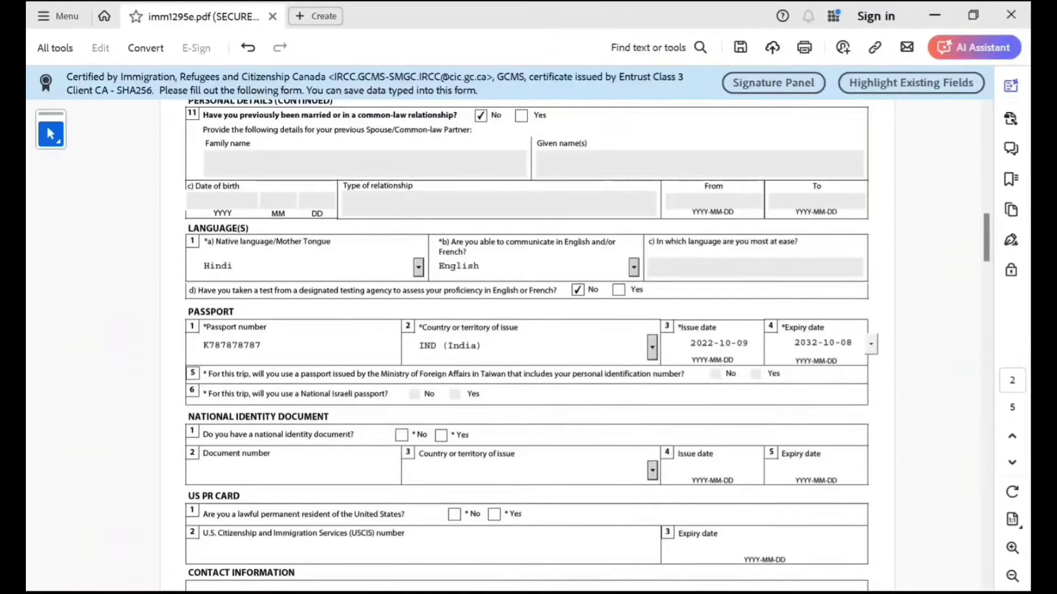
scroll(526, 343, "down", 2)
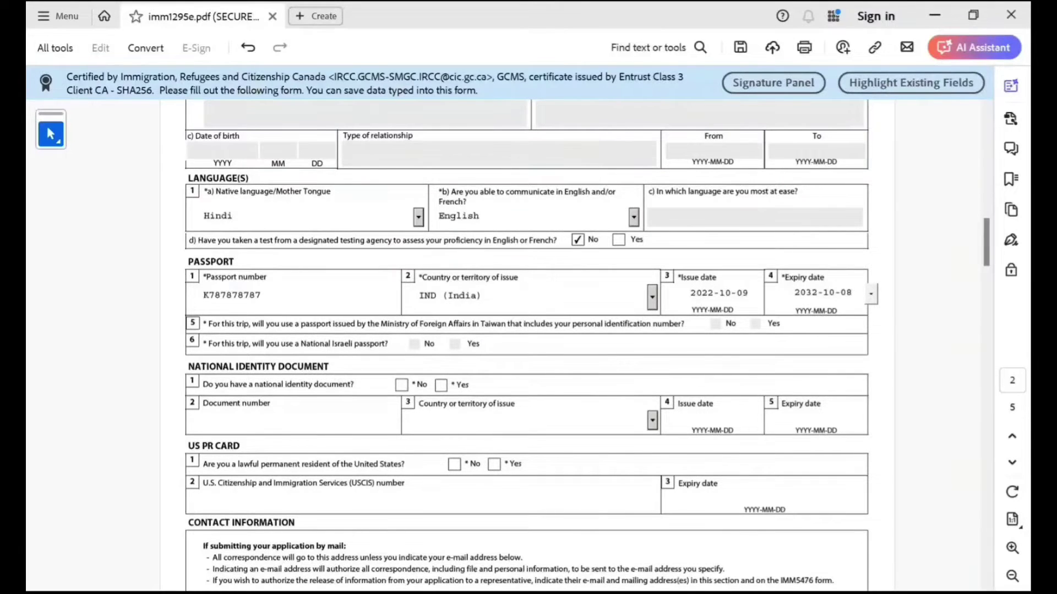
left_click(441, 385)
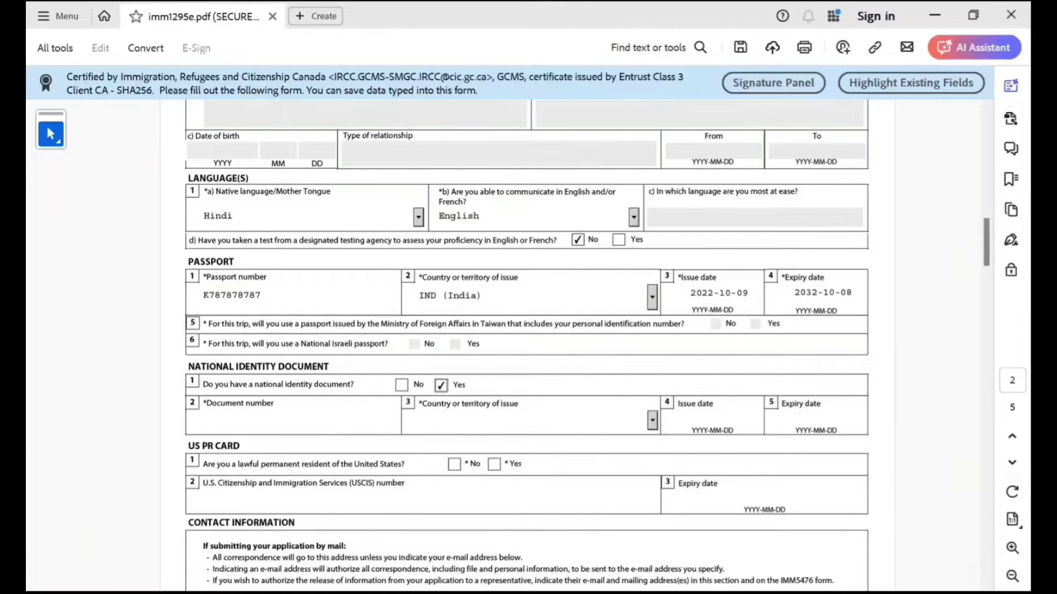
scroll(526, 345, "down", 2)
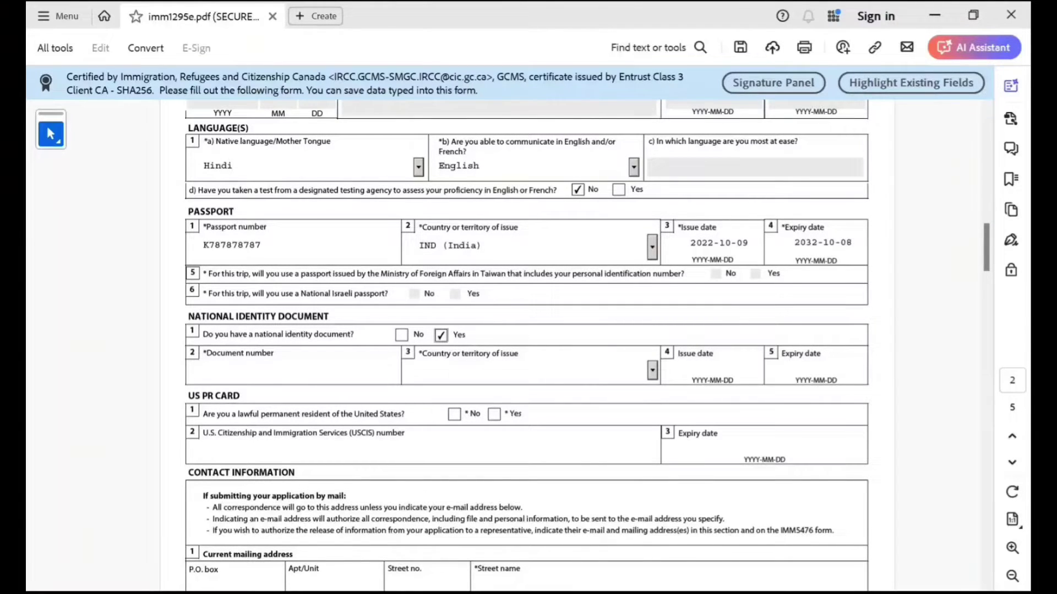
left_click(401, 335)
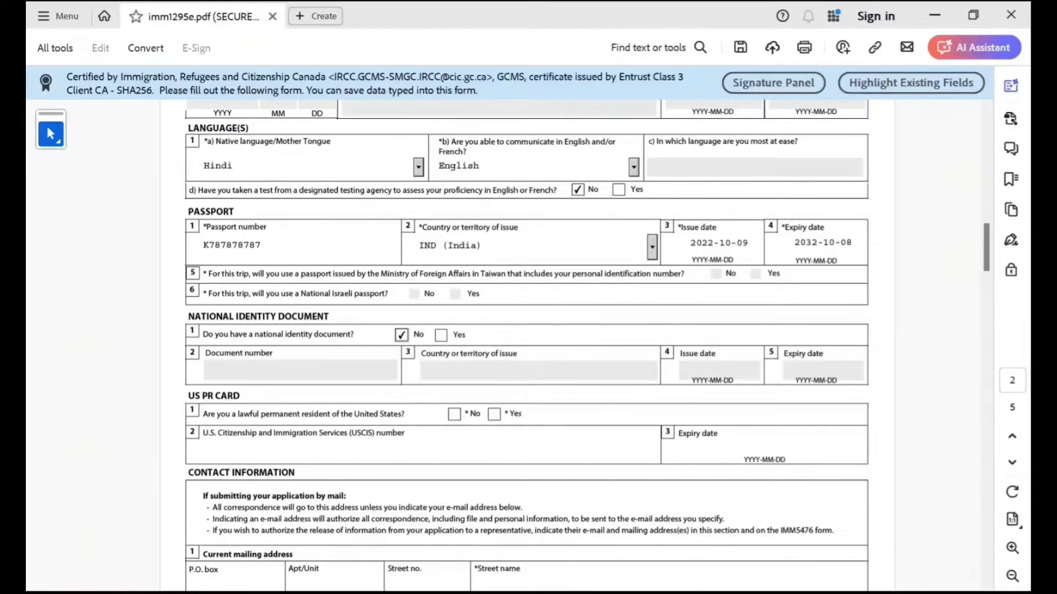
scroll(527, 346, "down", 2)
left_click(454, 364)
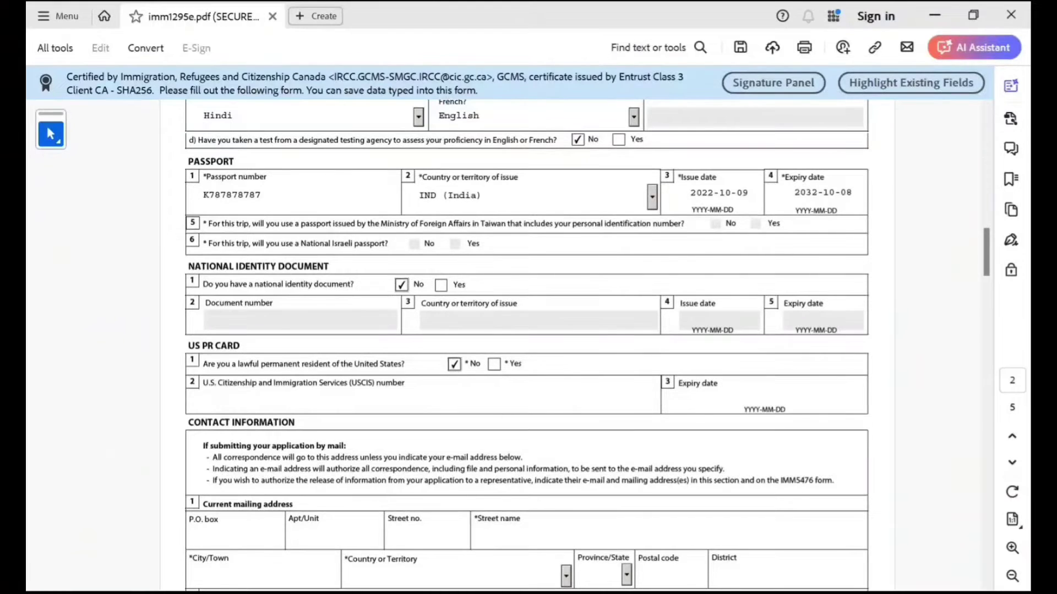
scroll(454, 364, "down", 3)
scroll(528, 347, "down", 4)
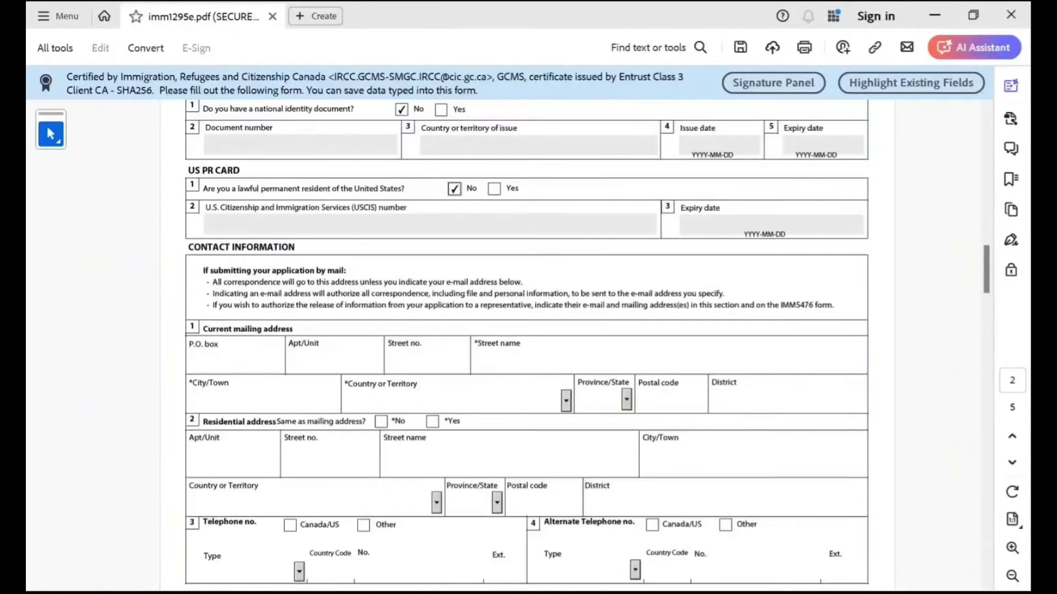
Fill in the mailing address: street number and name, city, country India, postal code and district.
type("222")
key("Tab")
type("mns xm xsnm")
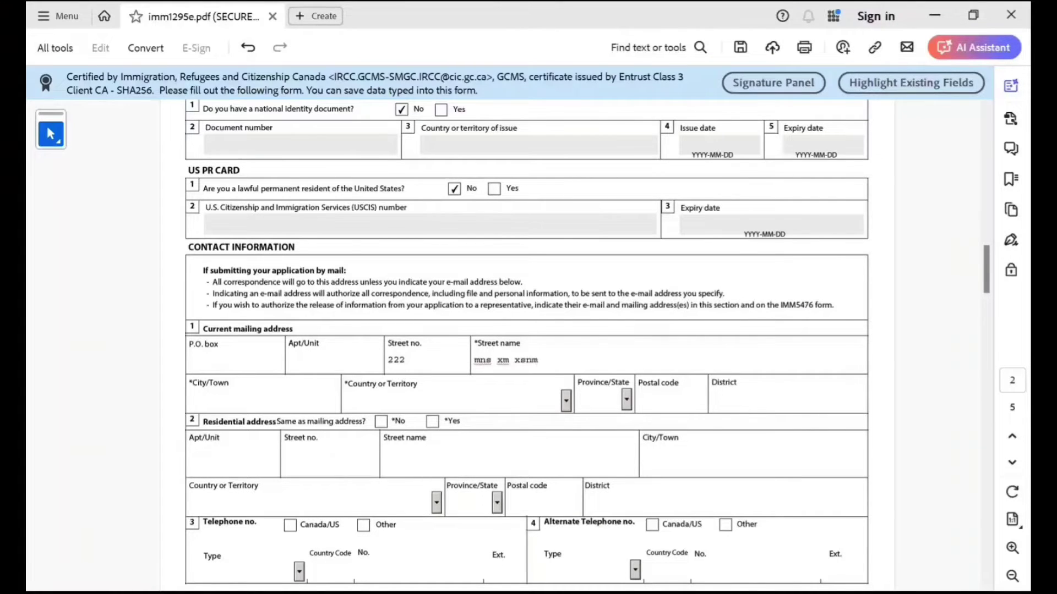
key("Tab")
type("New Delhi")
key("Tab")
type("India")
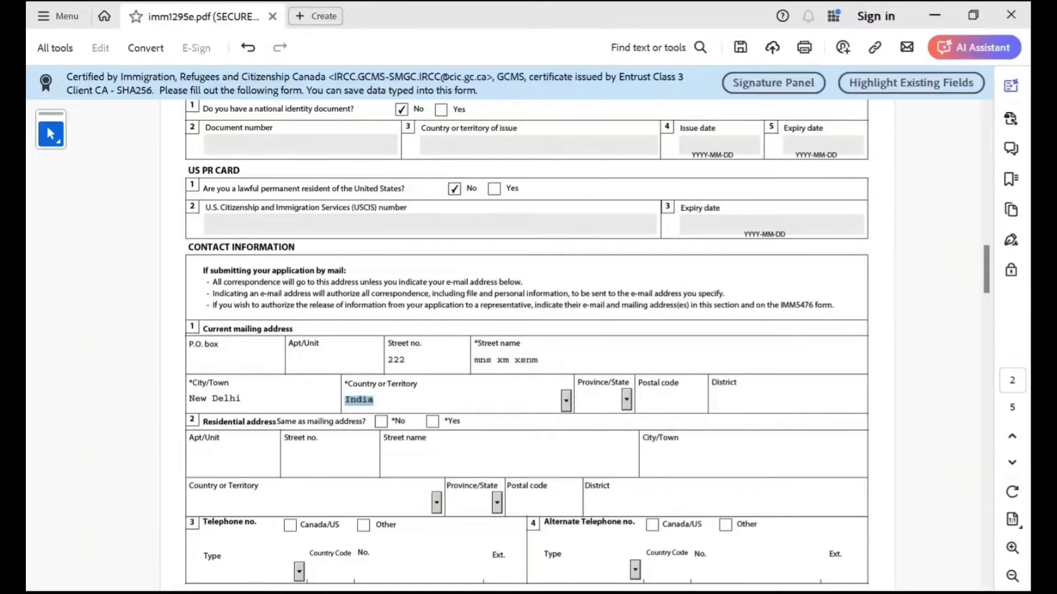
key("Tab")
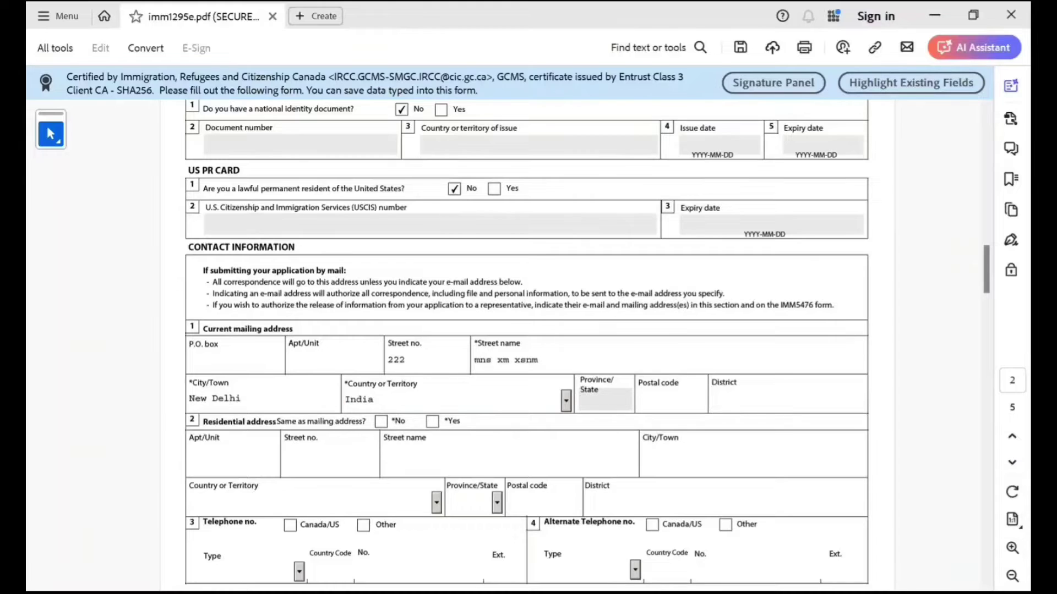
key("Tab")
type("988989898")
key("Tab")
type("Delhi")
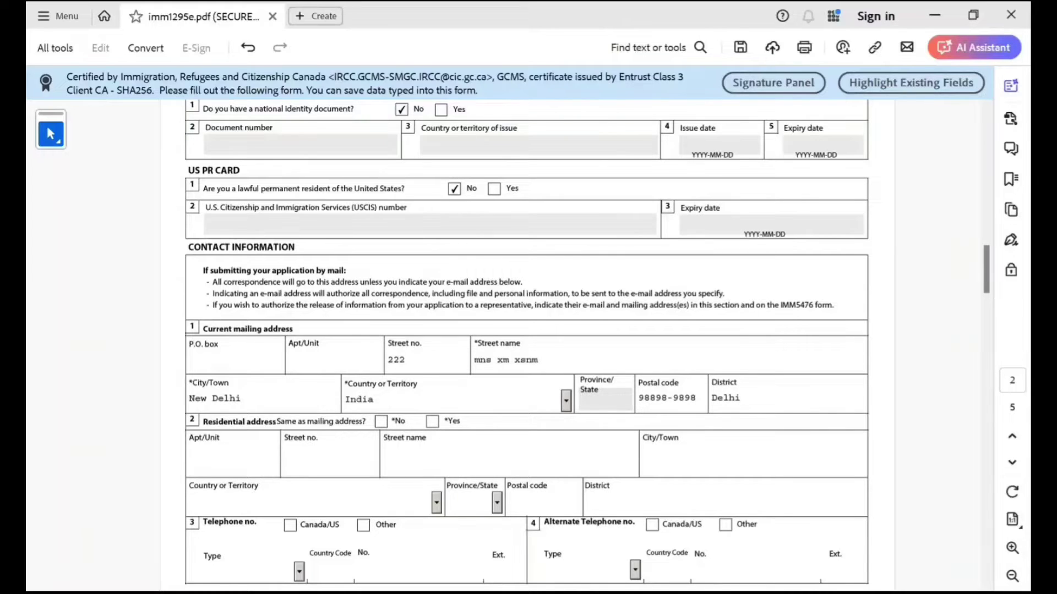
Mark the residential address as same as mailing and add a Residence phone with country code 91.
left_click(432, 421)
scroll(527, 331, "down", 3)
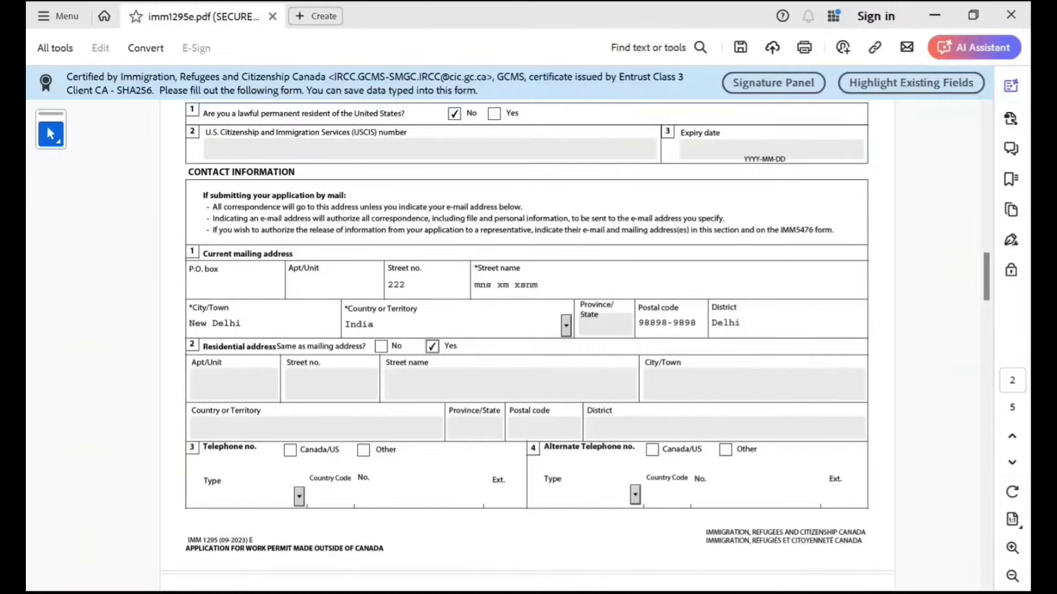
left_click(364, 450)
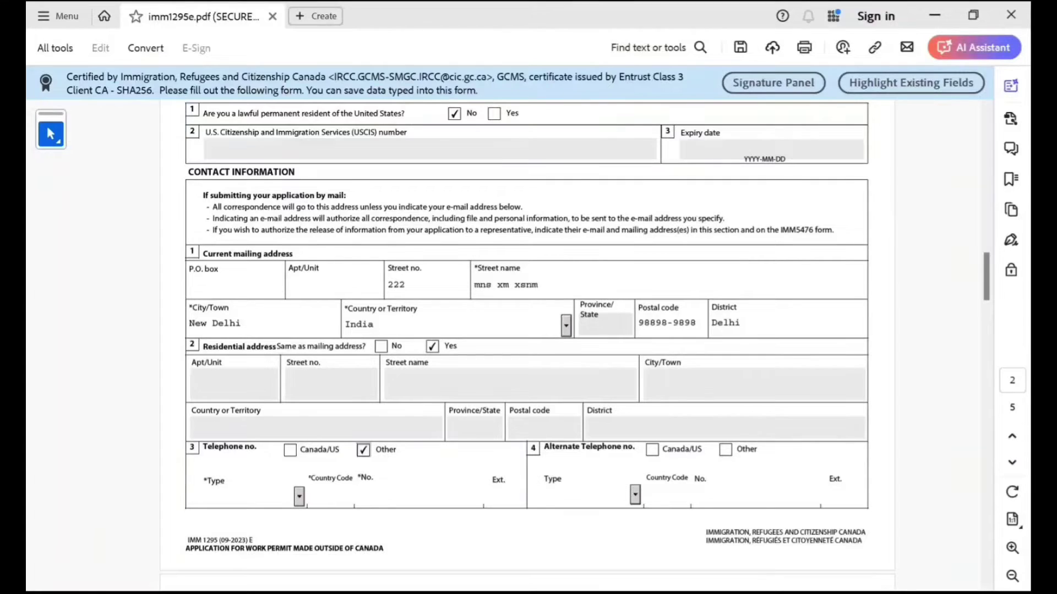
left_click(299, 497)
left_click(237, 525)
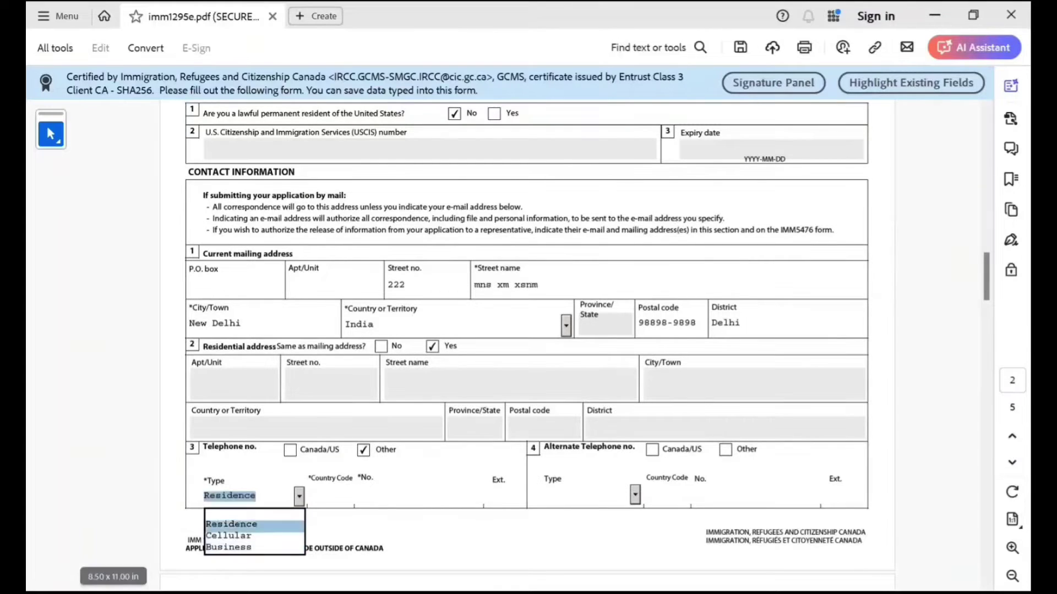
left_click(330, 496)
type("91")
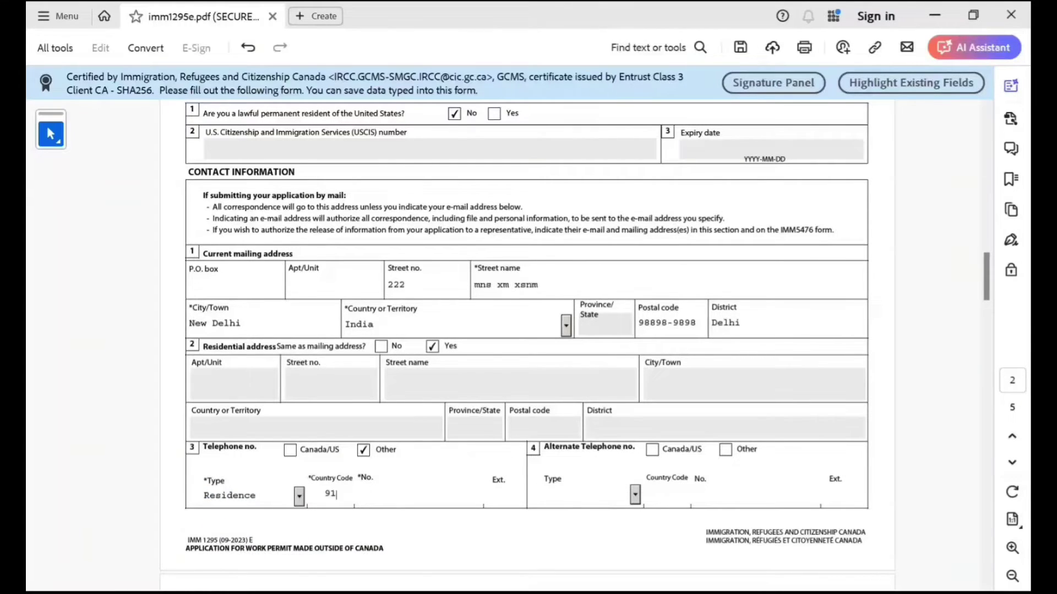
key("Tab")
type("999999889889898989")
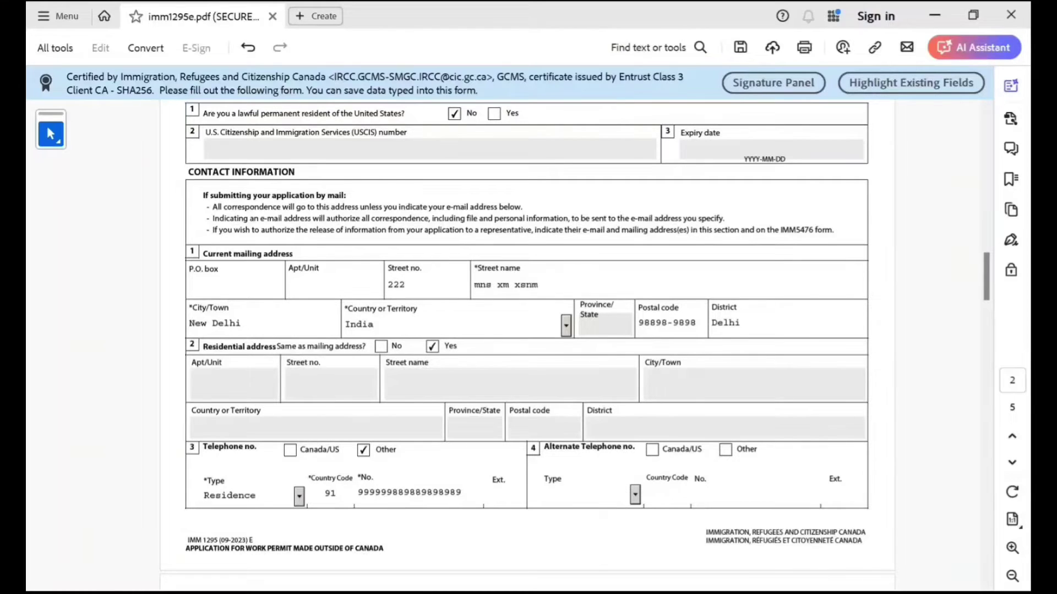
Enter the applicant's e-mail address in the e-mail field.
scroll(527, 346, "down", 5)
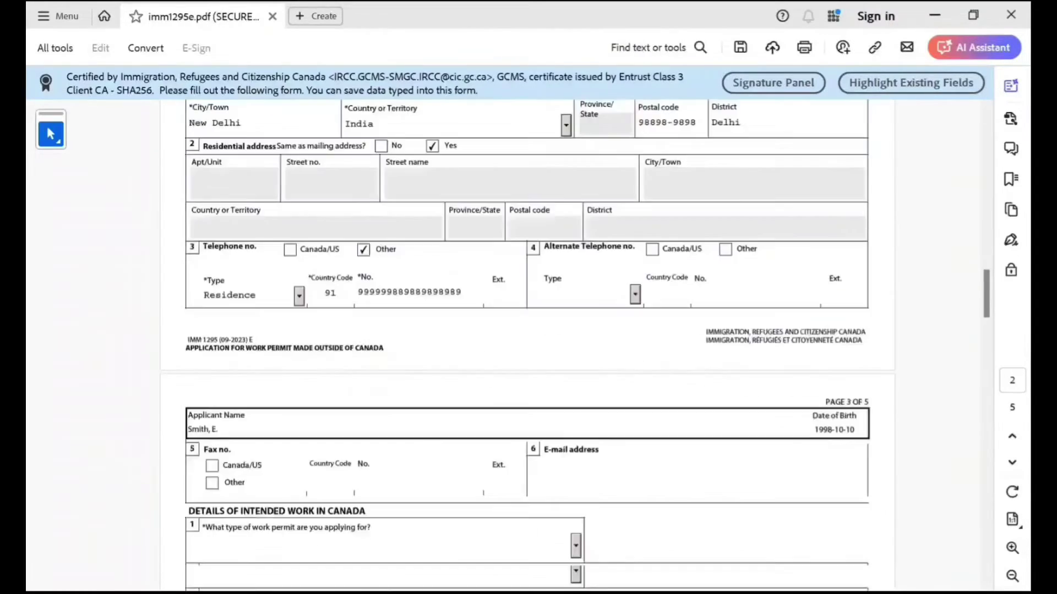
scroll(526, 339, "down", 1)
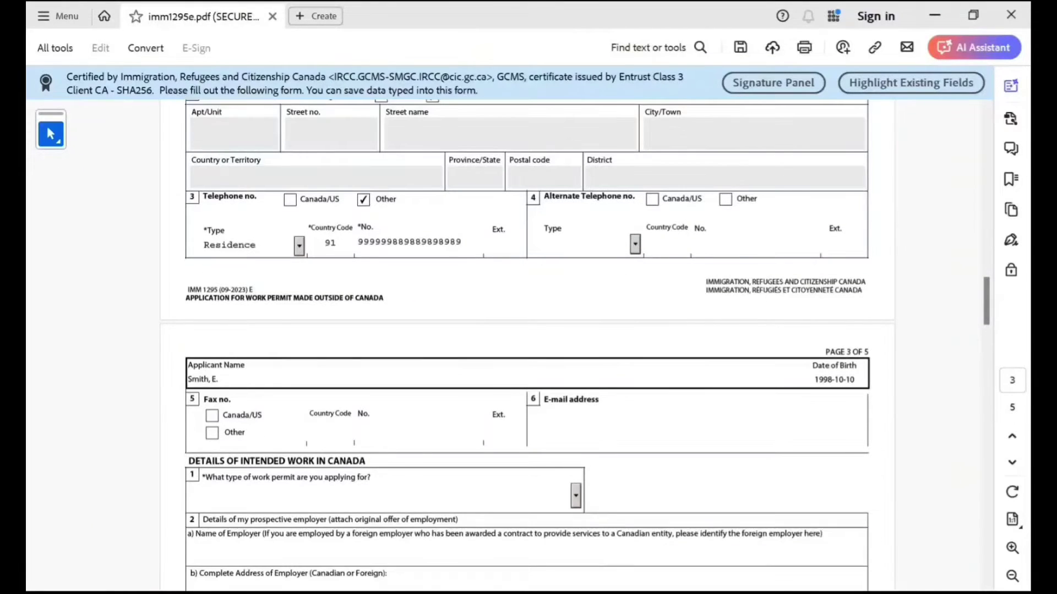
left_click(578, 425)
type("njjnjnjnjn@njnjnjn")
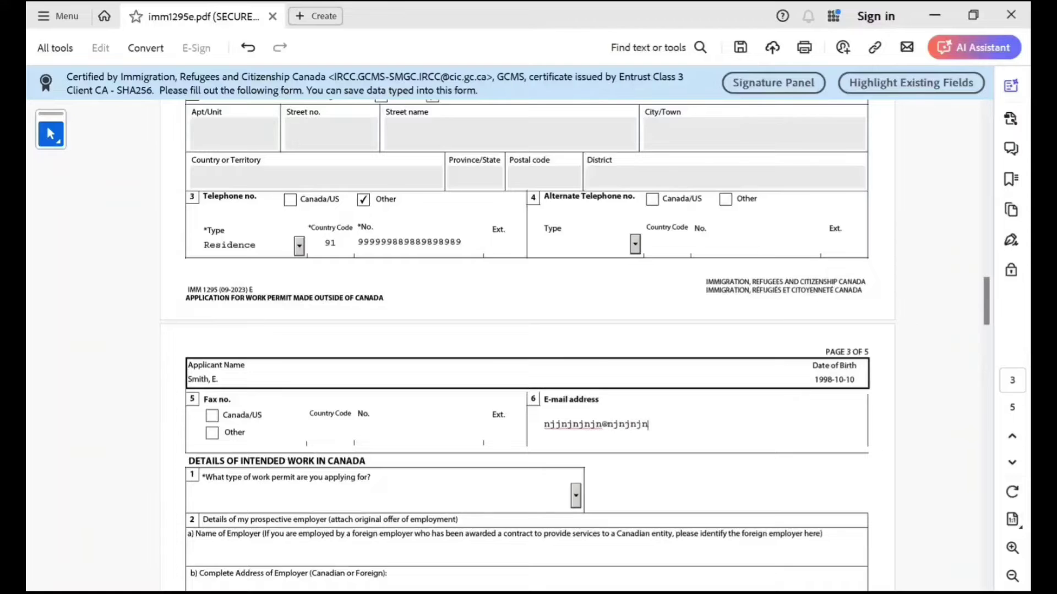
type(".com")
scroll(527, 330, "down", 3)
scroll(527, 330, "down", 2)
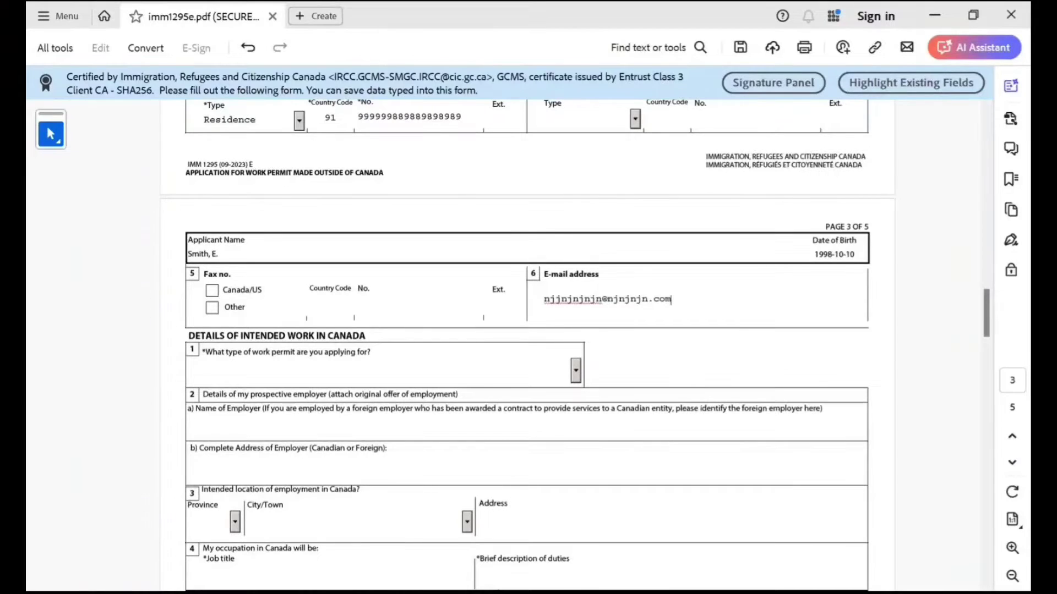
left_click(576, 371)
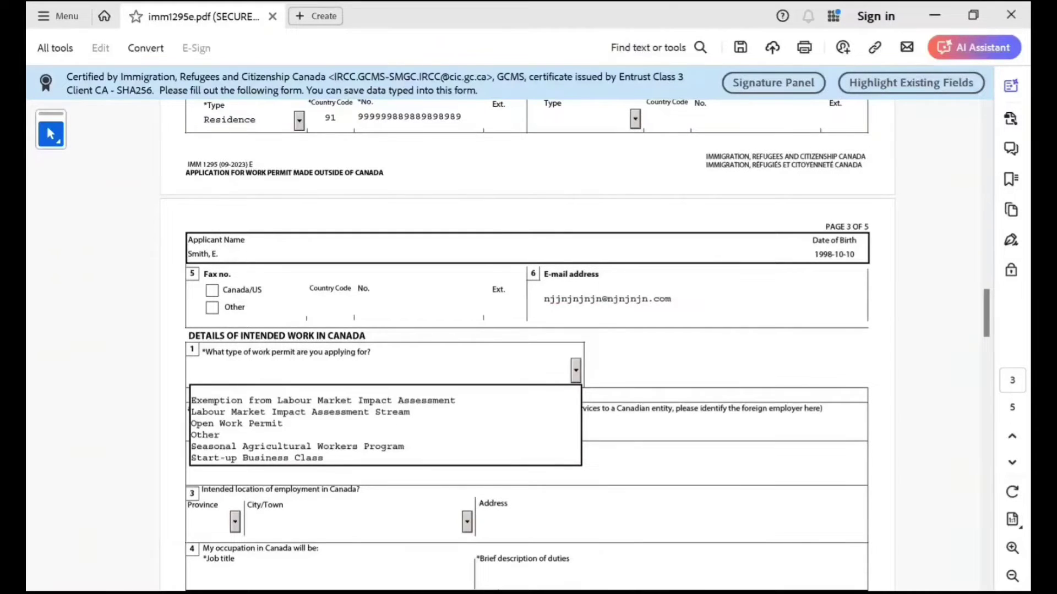
key("Down")
key("Down")
key("Down")
key("Up")
key("Return")
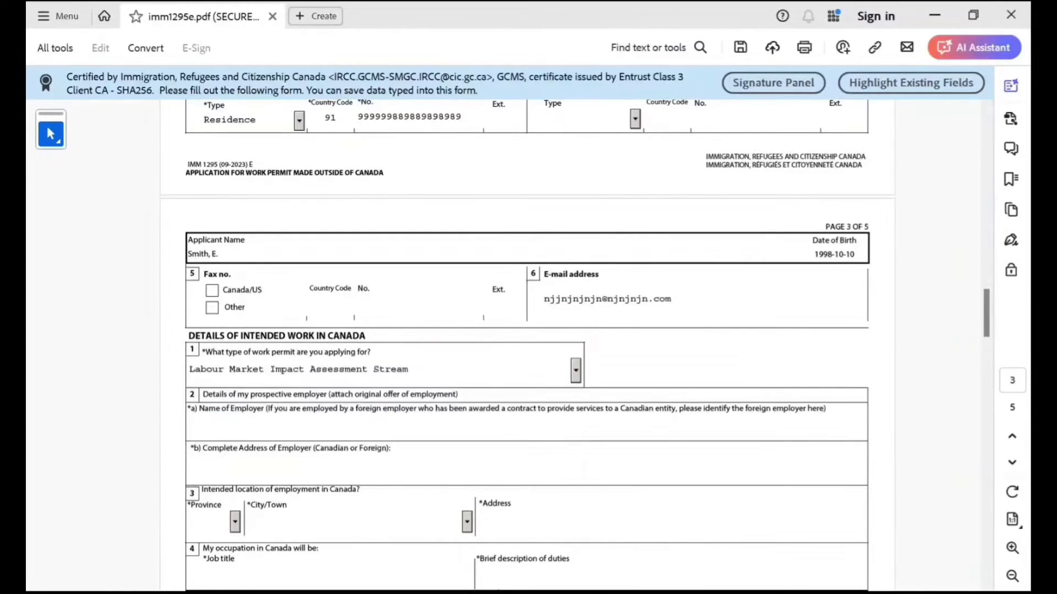
key("alt+Down")
key("Down")
key("Down")
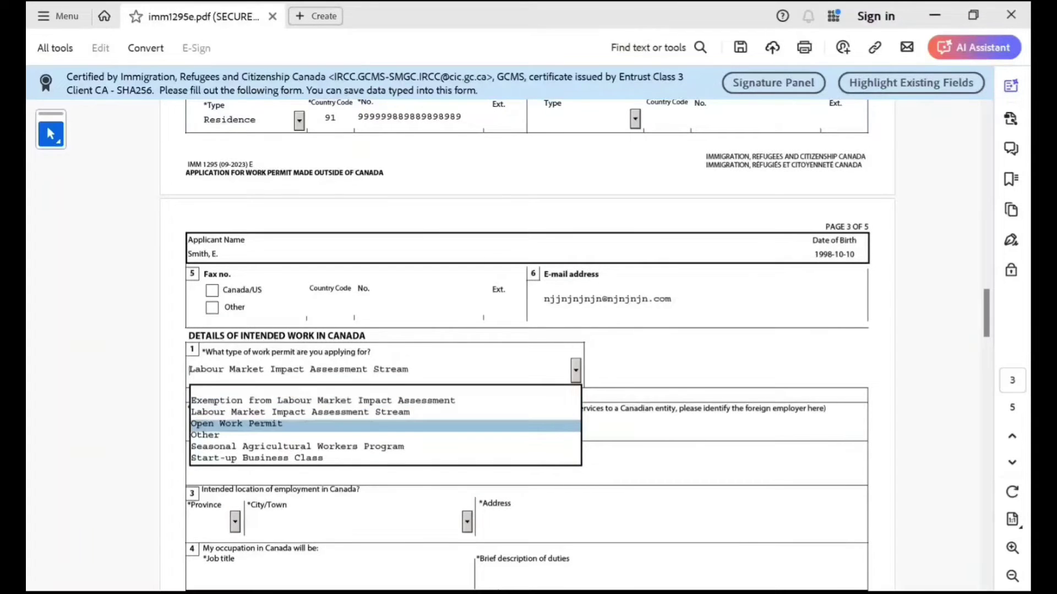
key("Return")
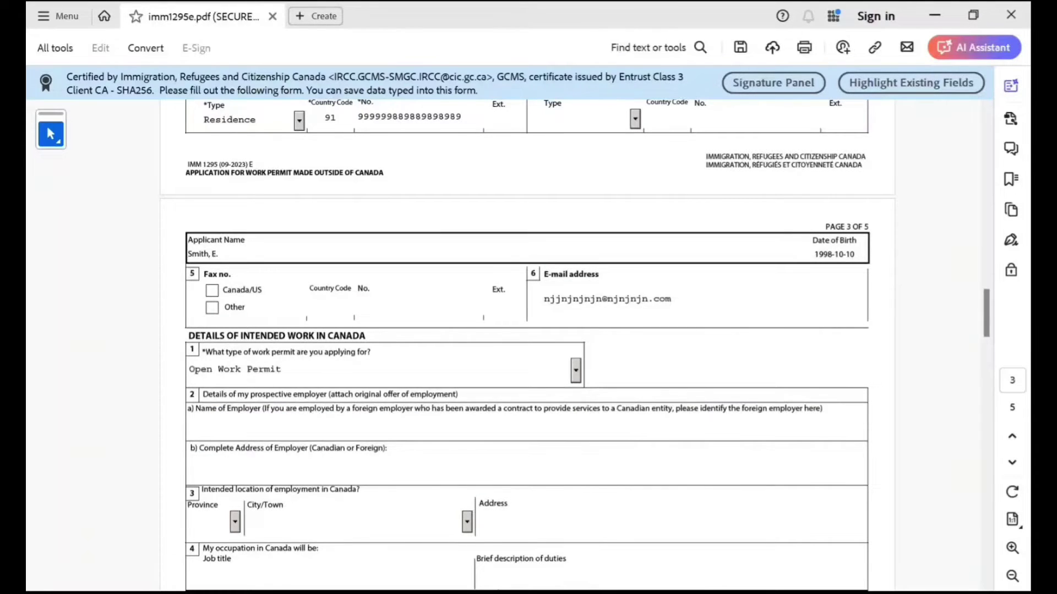
scroll(527, 346, "down", 1)
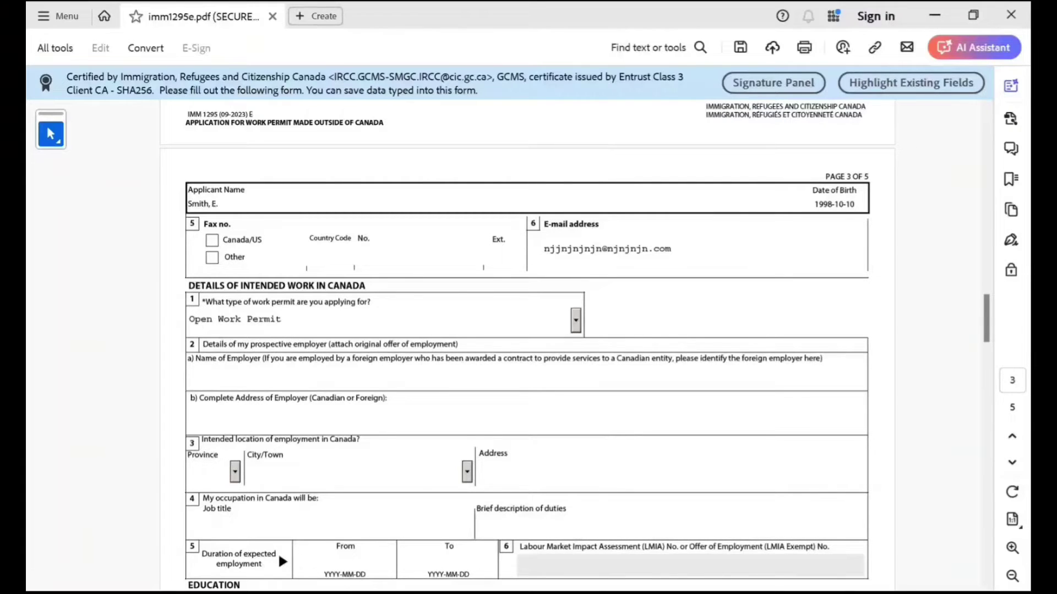
scroll(528, 347, "down", 1)
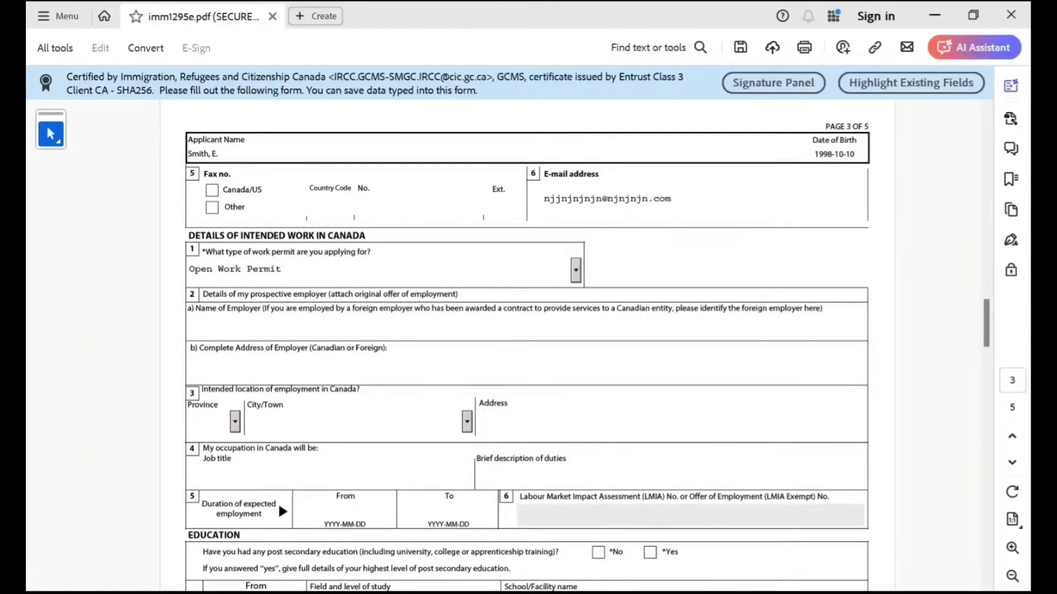
left_click(235, 422)
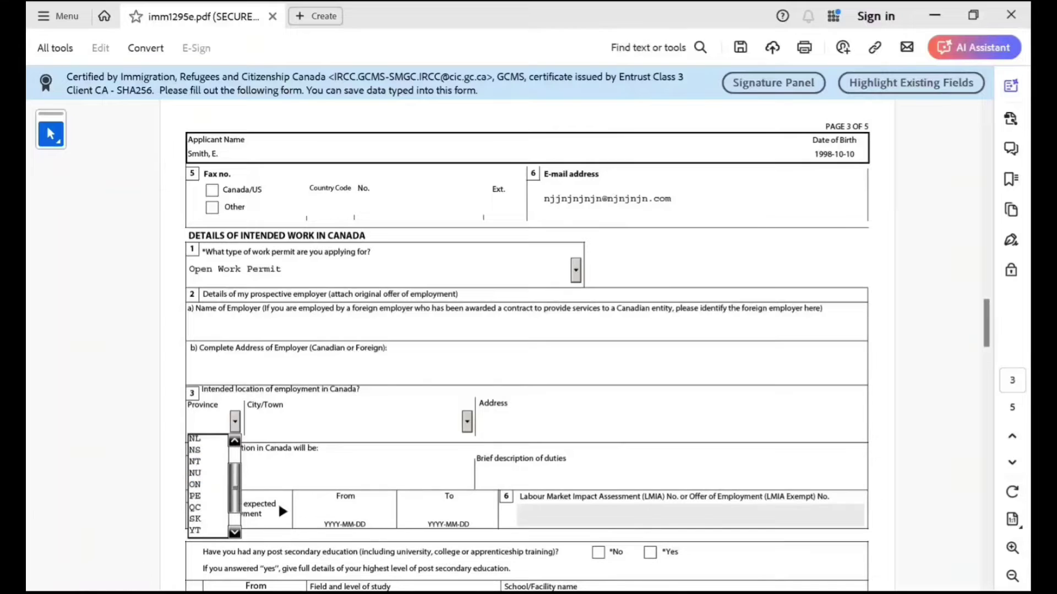
left_click(207, 486)
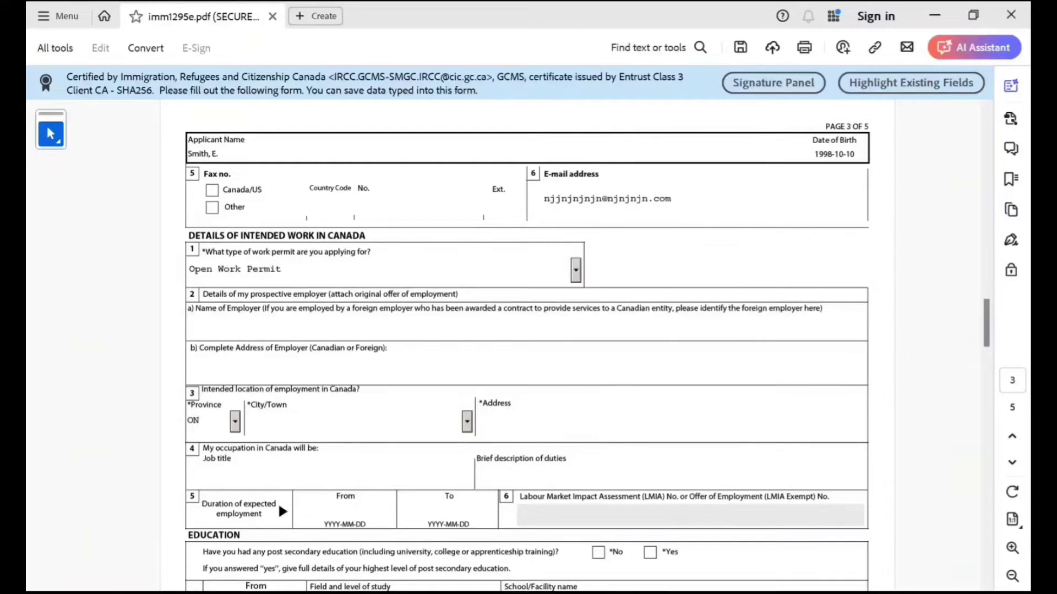
type("Tara")
key("shift+Tab")
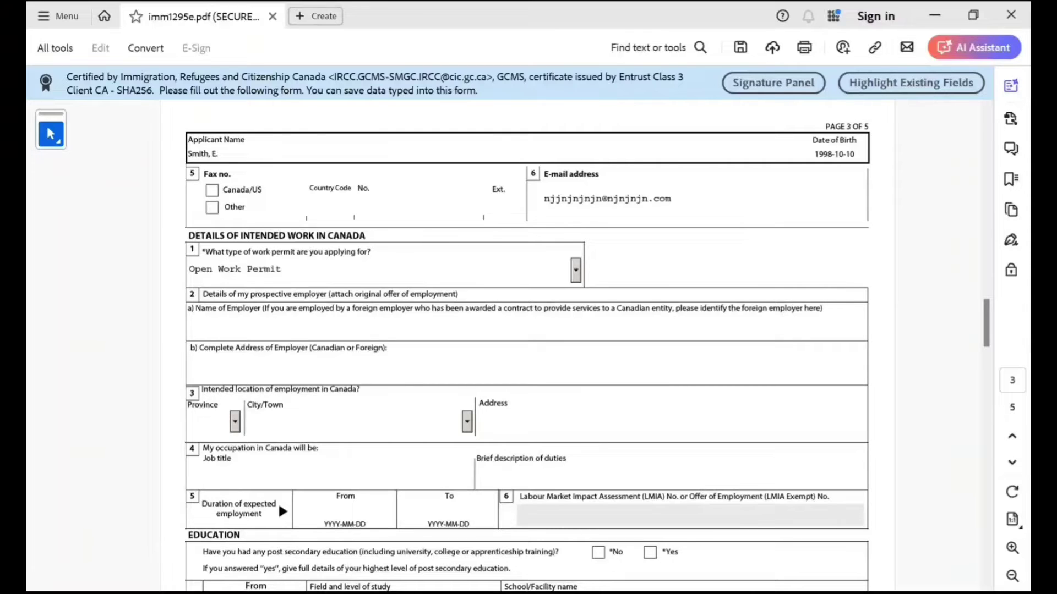
scroll(588, 346, "down", 1)
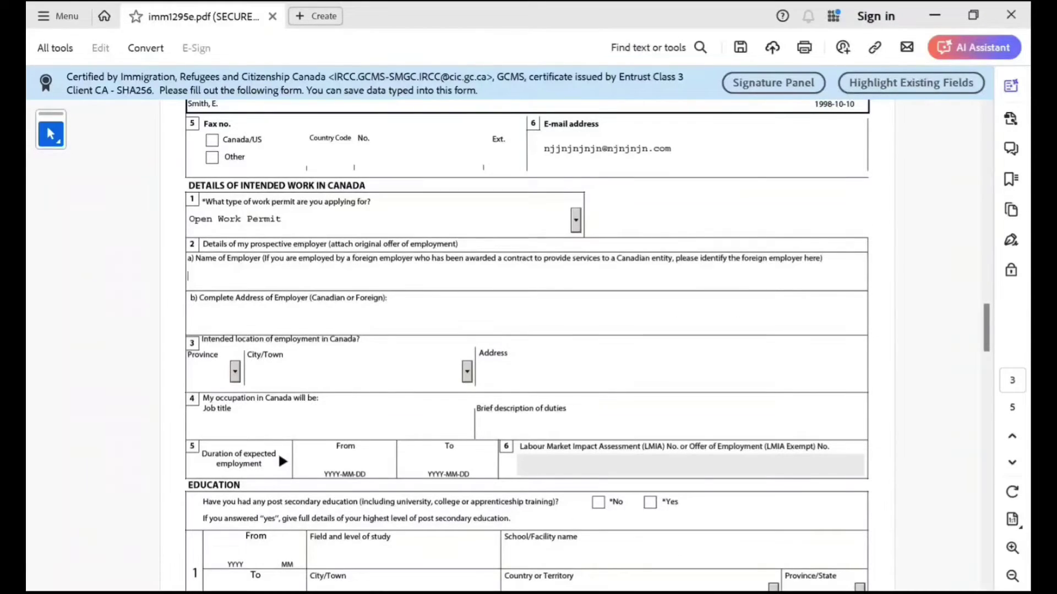
left_click(203, 426)
scroll(588, 345, "down", 1)
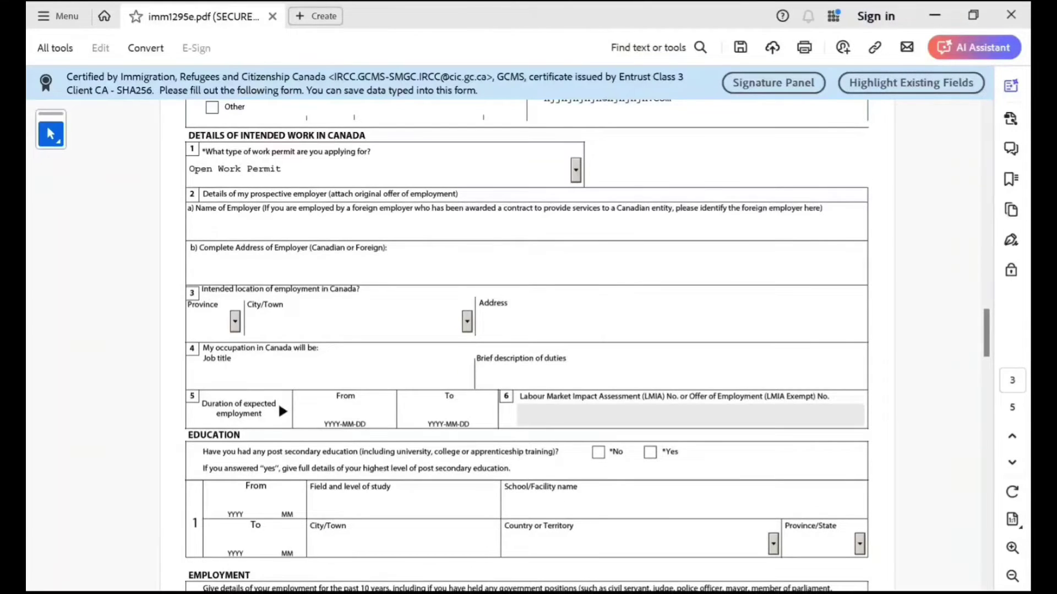
scroll(527, 346, "down", 1)
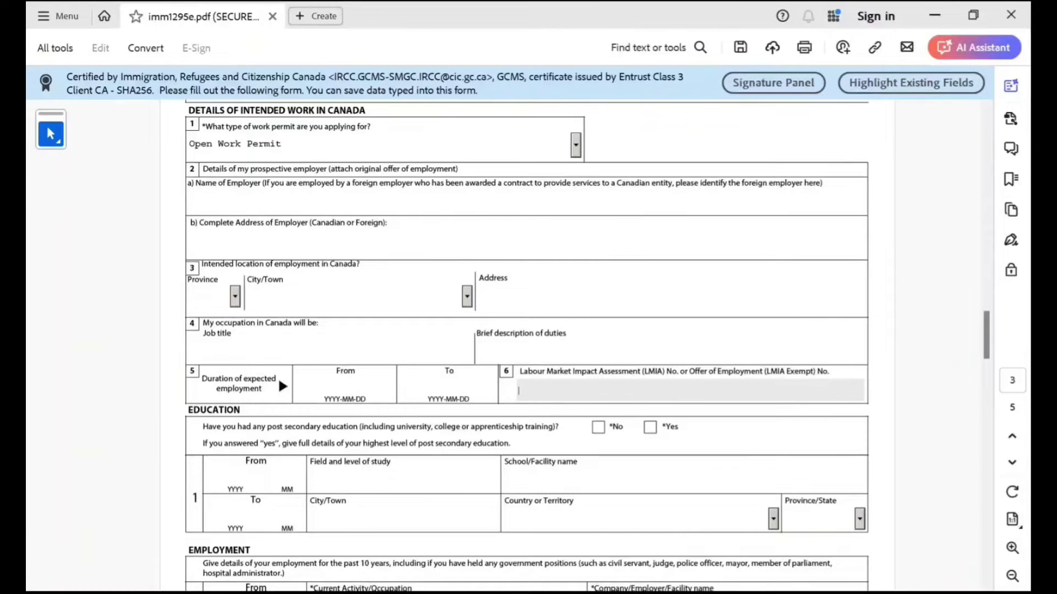
scroll(528, 345, "down", 2)
scroll(528, 346, "down", 1)
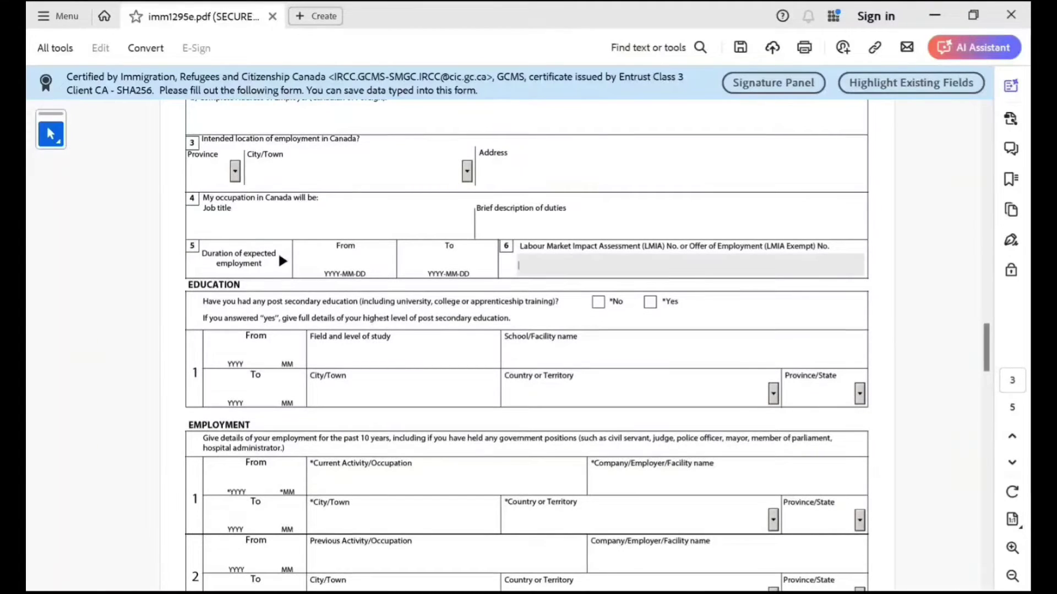
Answer Yes to post-secondary education, starting 2016-07 in Bachelors of Science.
left_click(651, 302)
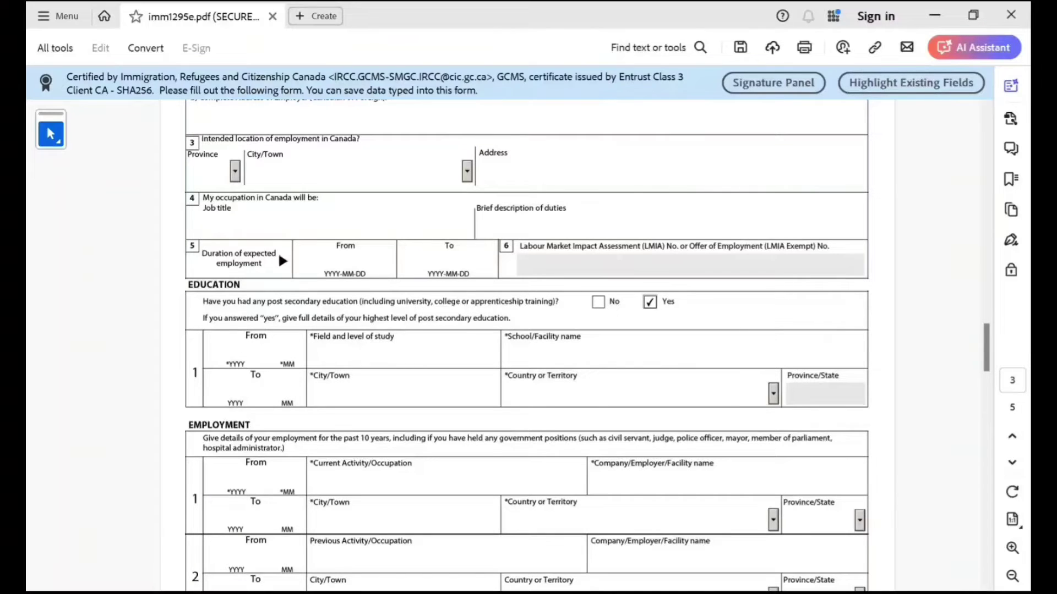
left_click(235, 352)
type("2016")
type("07")
type("B")
type("achelors")
type(" o")
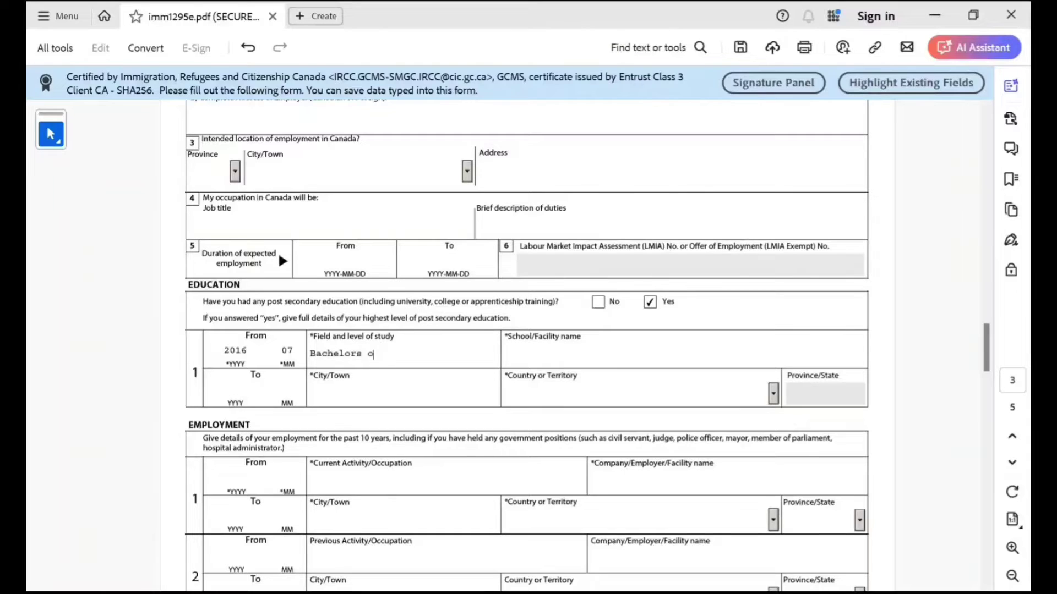
type("f Science")
Enter the school as new Delhi Scientist School in New Delhi, India.
left_click(505, 355)
type("new Delhi Sc")
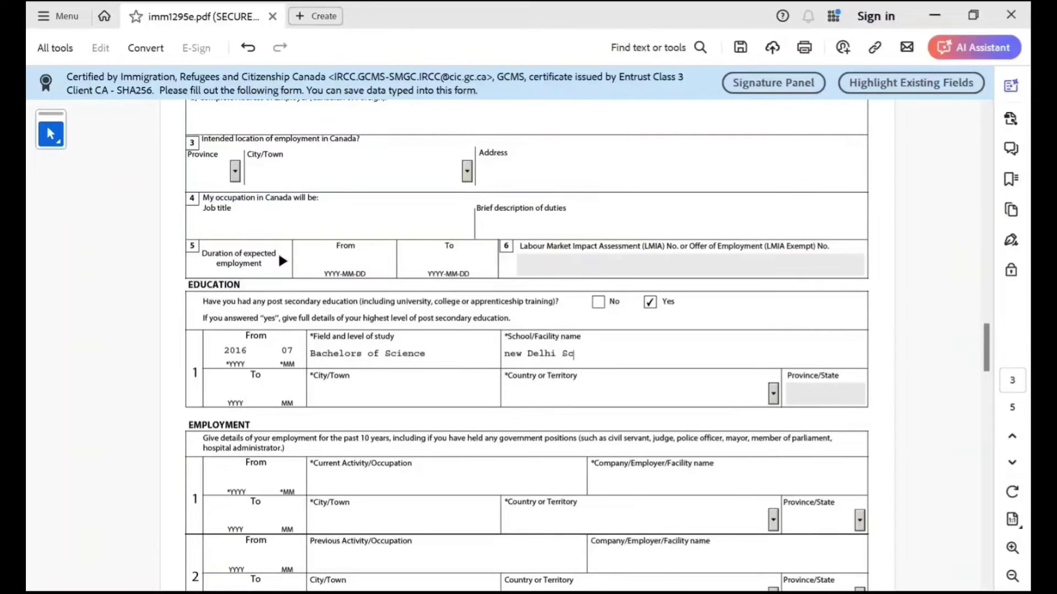
type("ientist School")
scroll(588, 345, "up", 1)
left_click(331, 417)
type("Ne")
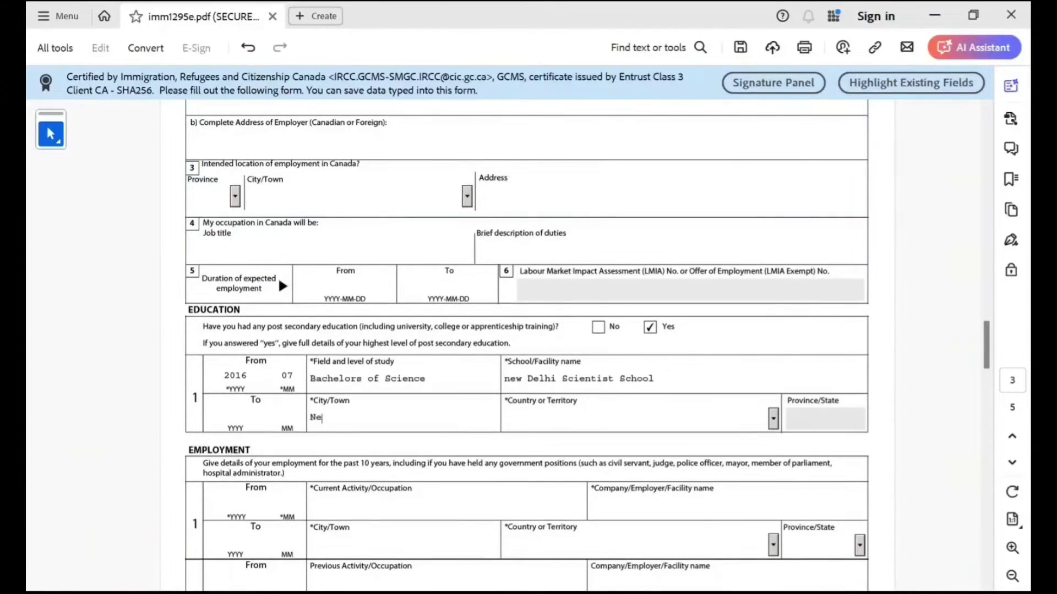
type("w Delhi")
key("Tab")
type("In")
key("Tab")
scroll(526, 345, "down", 3)
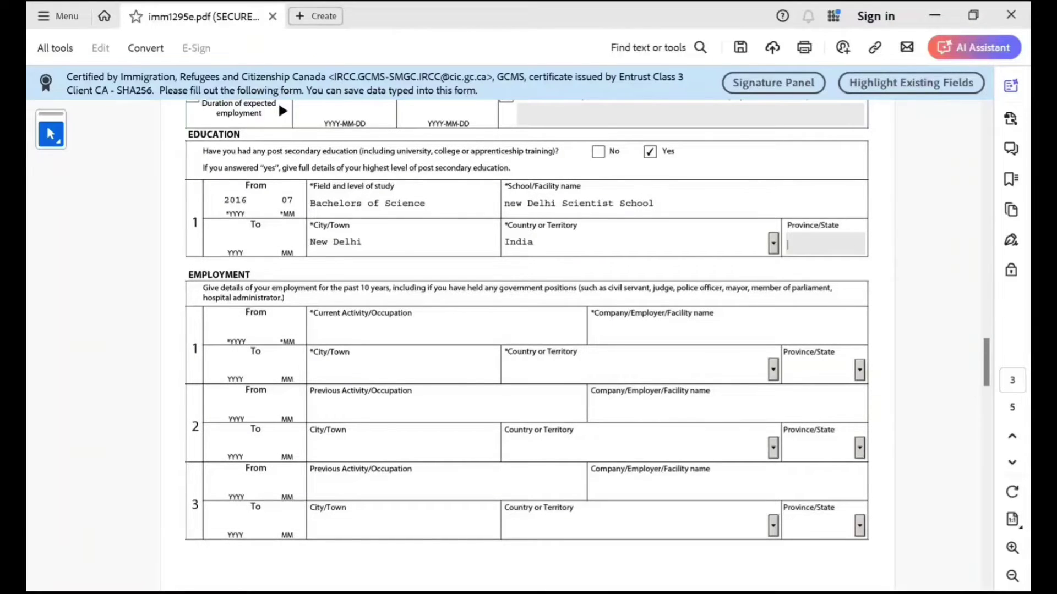
scroll(527, 319, "down", 1)
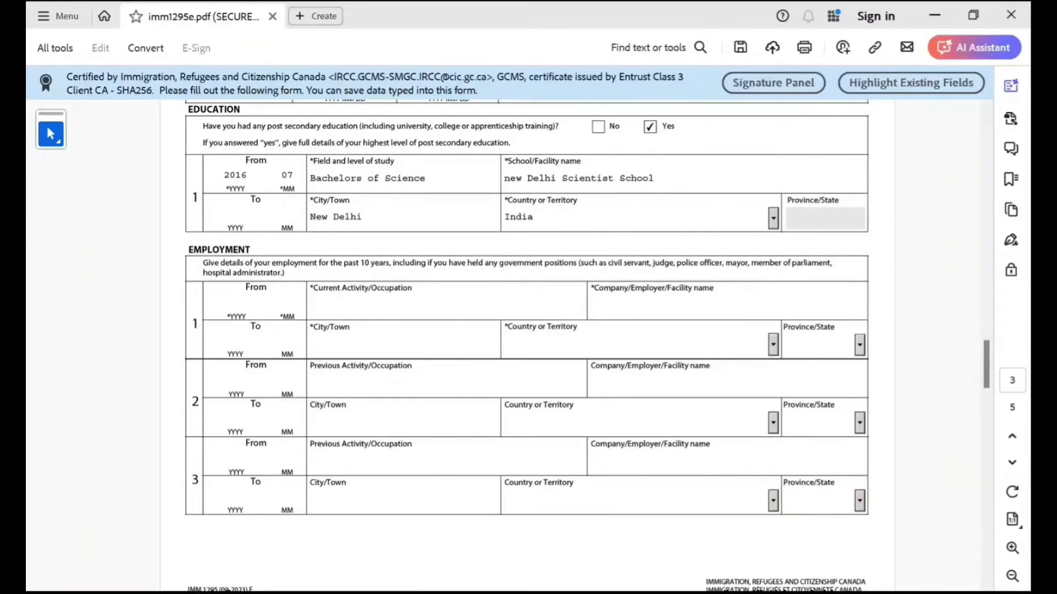
Enter employment row 1 dates from 2020-10 to 2024-04.
left_click(237, 303)
scroll(279, 176, "up", 2)
scroll(279, 176, "down", 3)
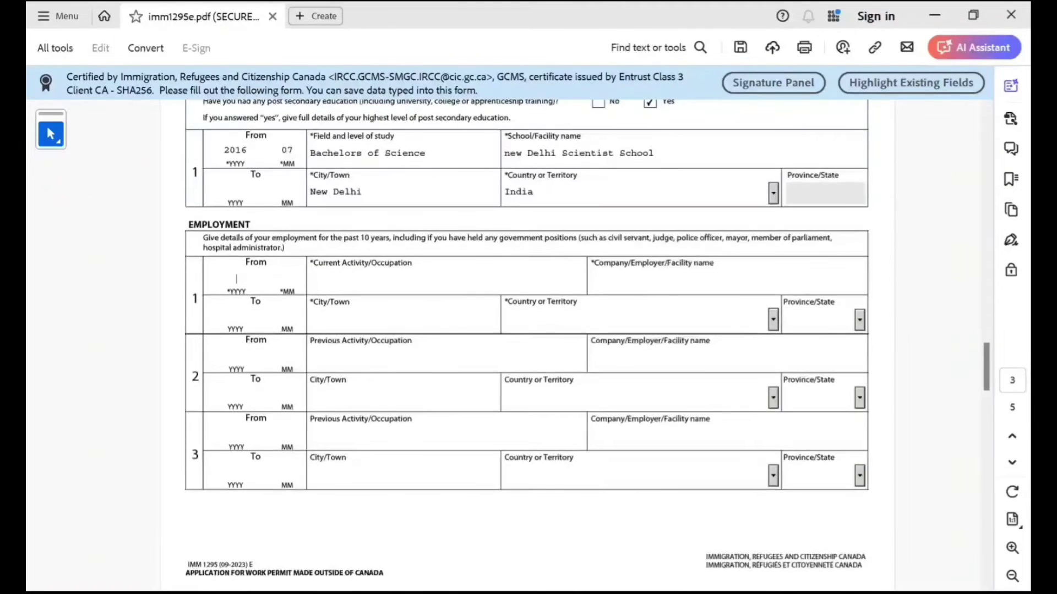
type("2020")
type("10")
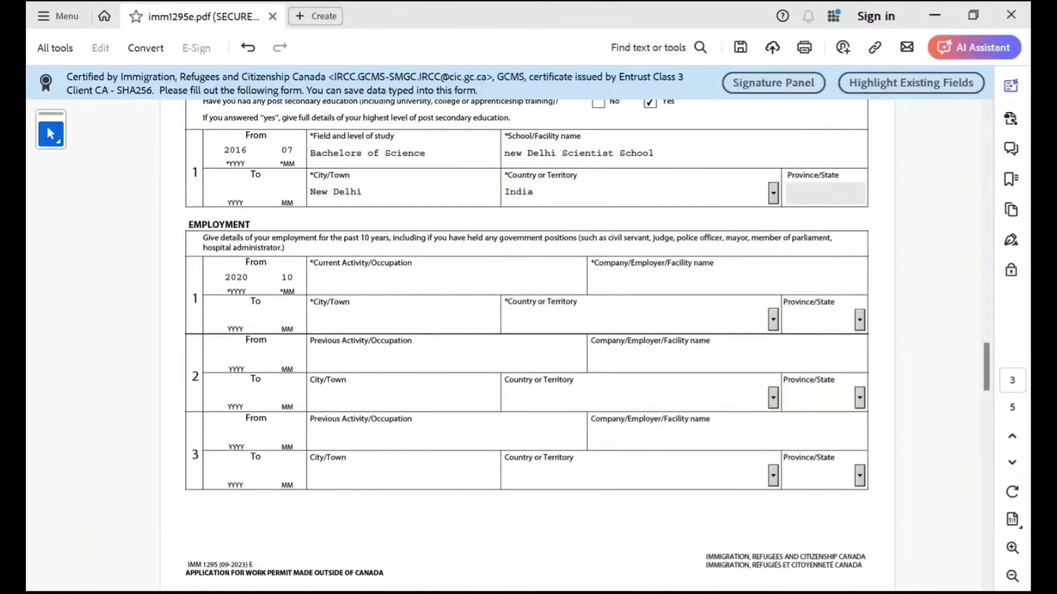
left_click(236, 316)
type("202")
type("4")
type("24")
type("04")
Set the occupation to Not Employed and the employer to NA.
left_click(310, 282)
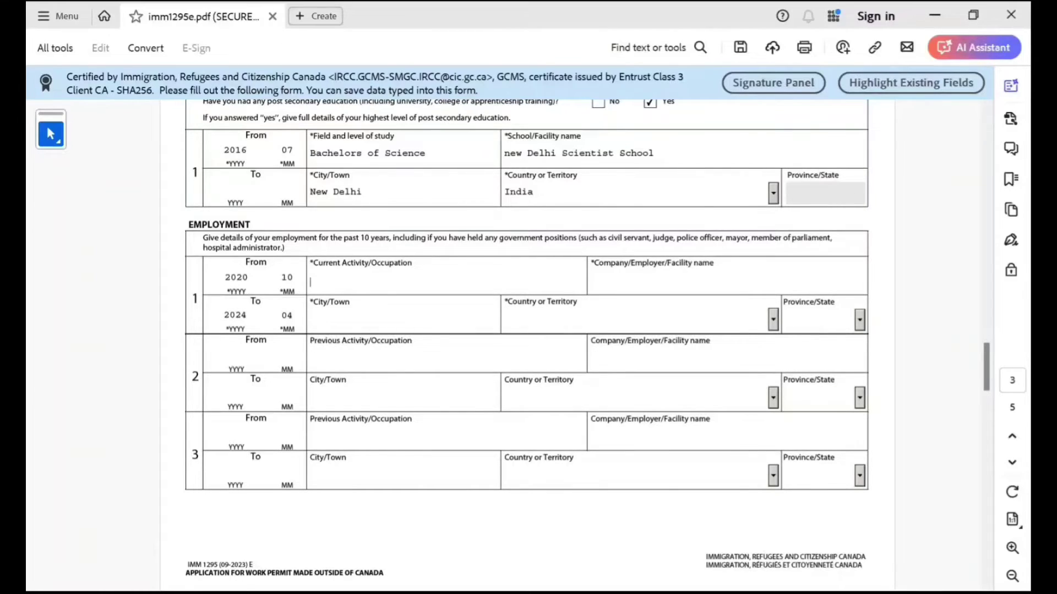
type("Not Employed")
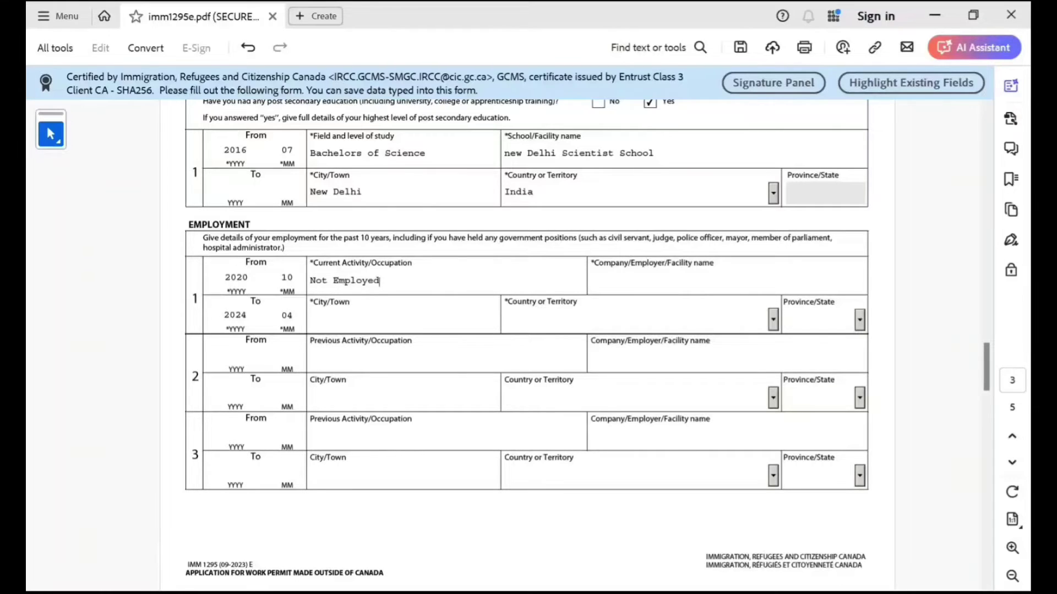
key("BackSpace")
type("d")
left_click(591, 282)
type("NA")
Set the employment location to New Delhi, India, and scroll to page 4 Background Information.
left_click(311, 321)
type("New Delhi")
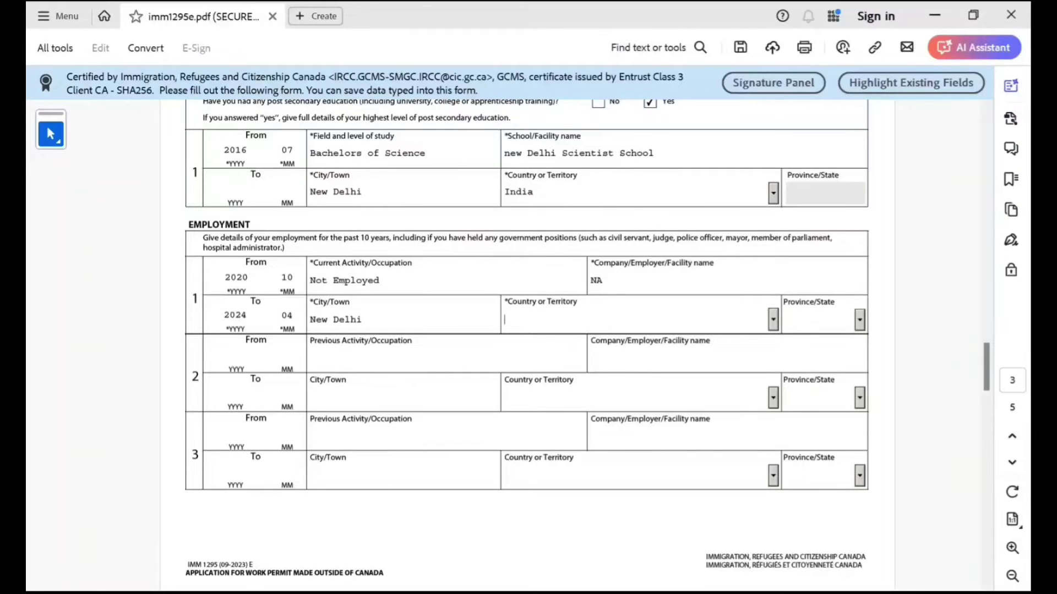
key("Tab")
type("India")
key("Tab")
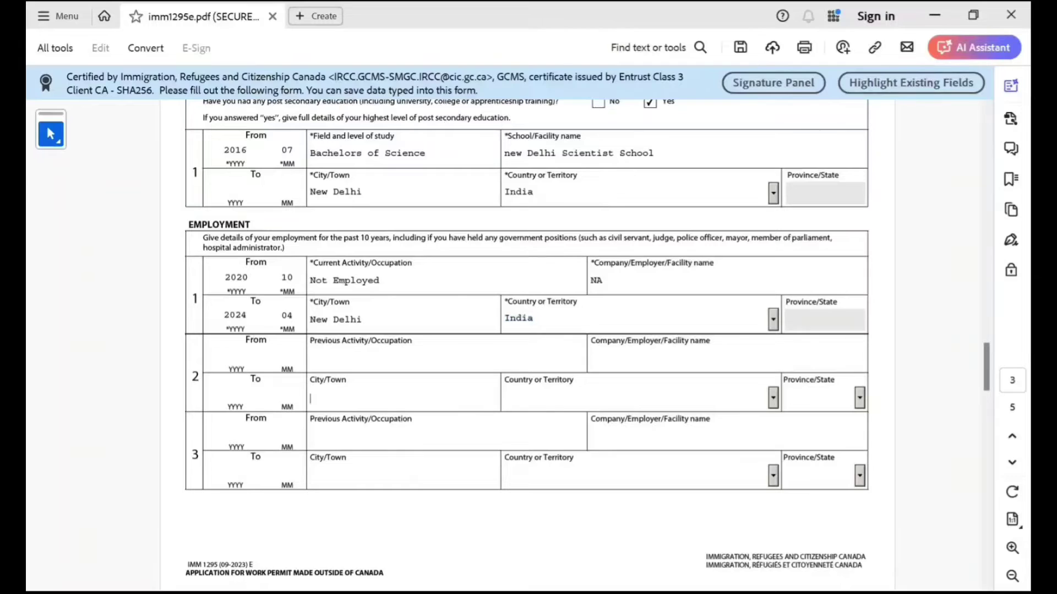
scroll(575, 337, "down", 1)
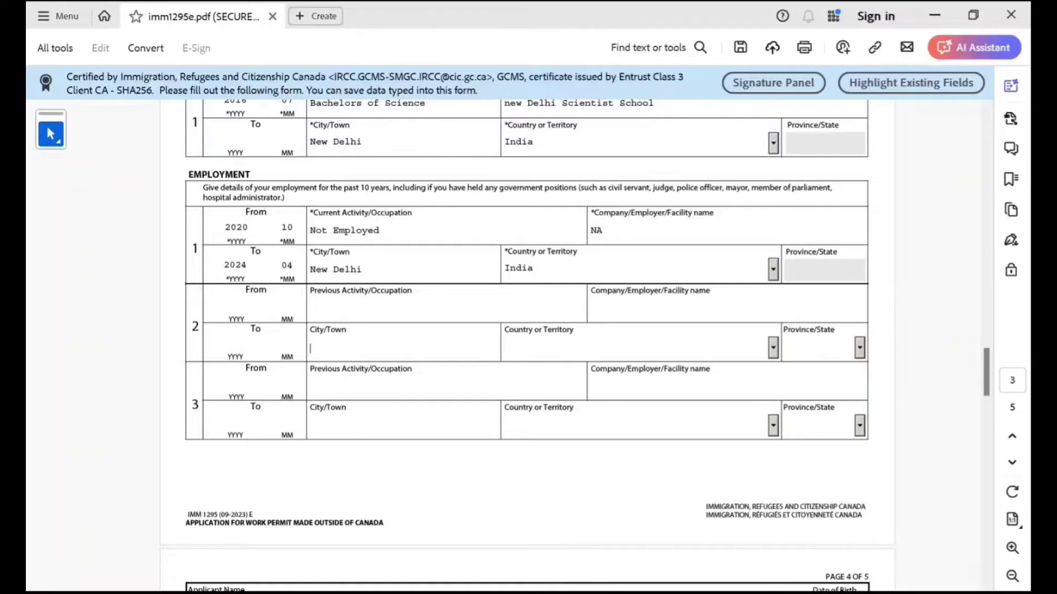
scroll(527, 330, "down", 2)
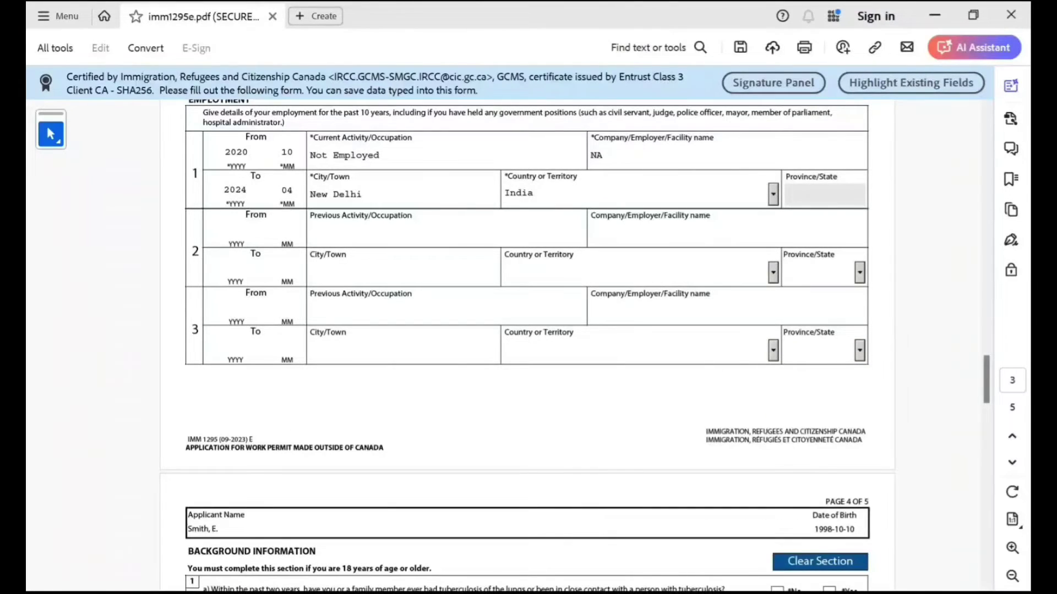
scroll(527, 330, "down", 5)
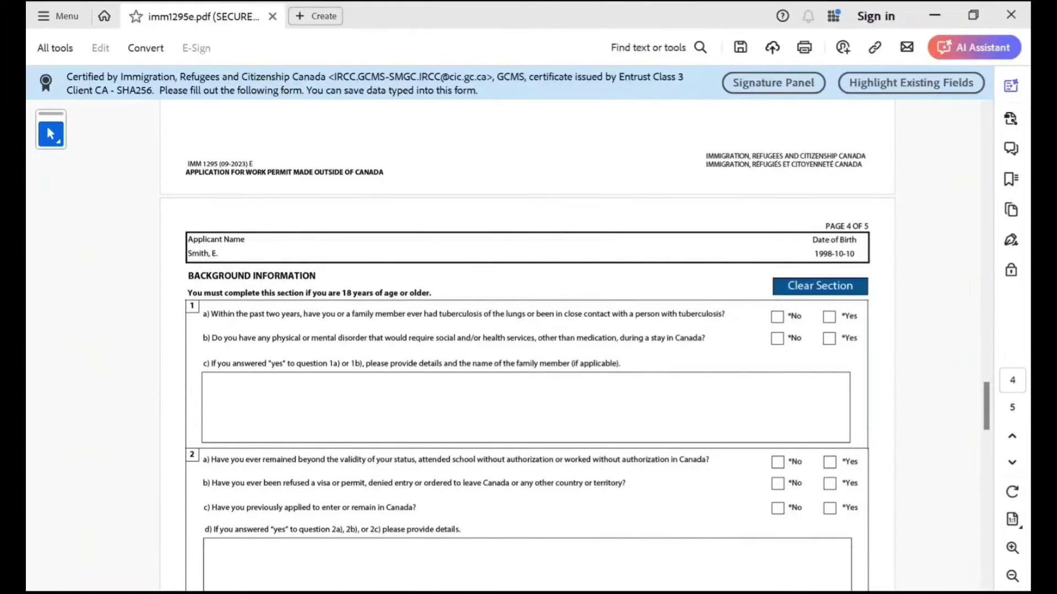
Answer No to the tuberculosis, health disorder, overstaying and visa refusal questions.
left_click(777, 317)
left_click(777, 338)
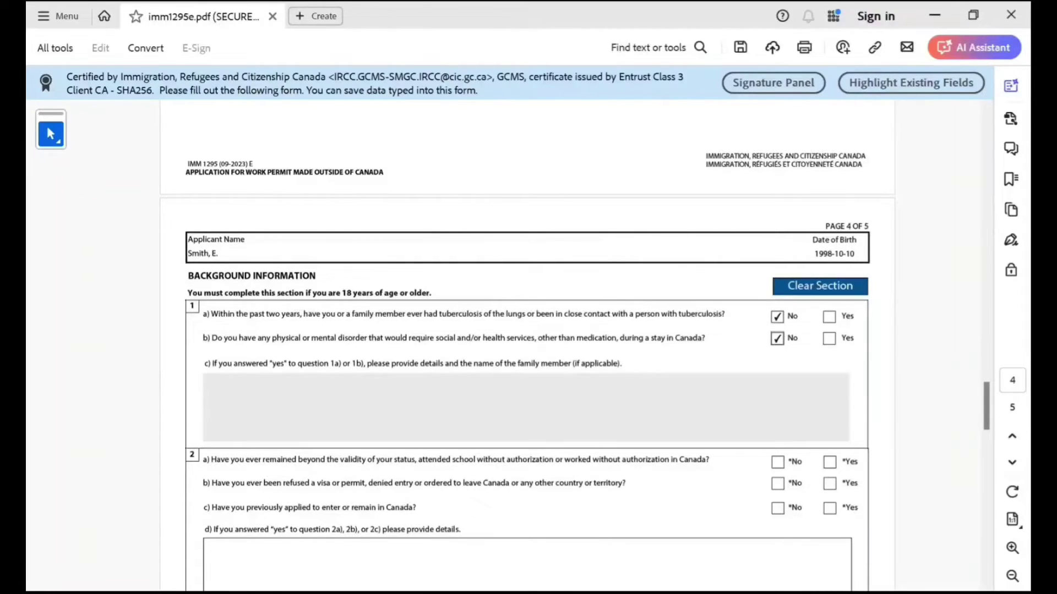
scroll(529, 330, "down", 3)
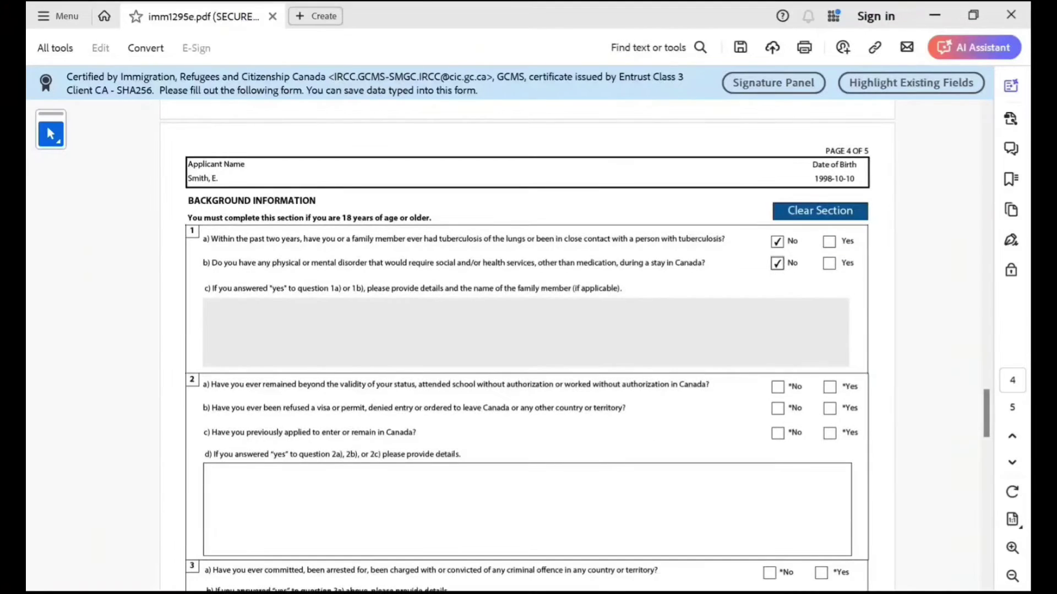
scroll(575, 356, "down", 1)
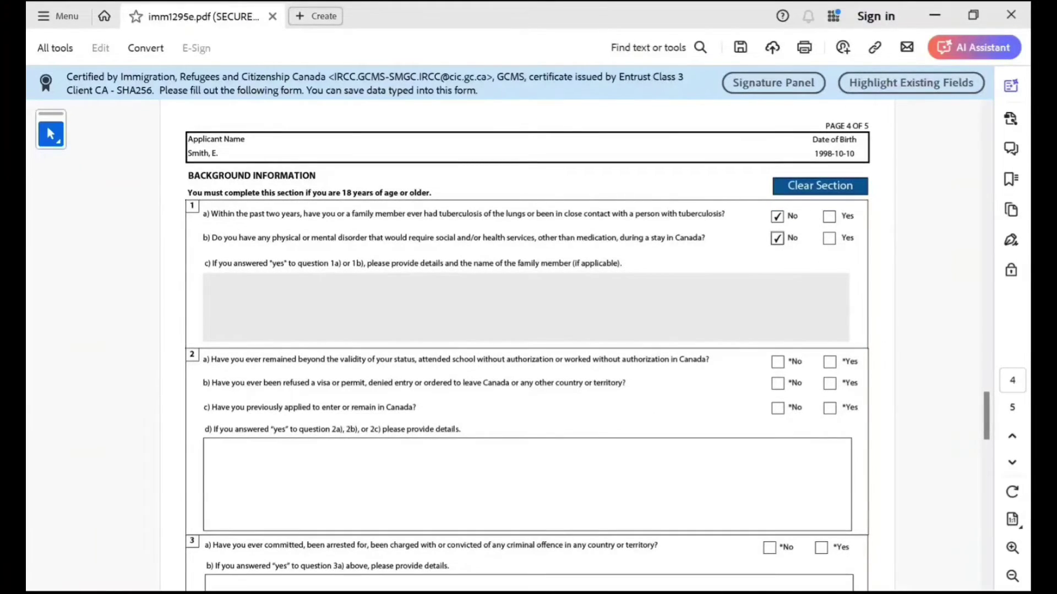
left_click(777, 362)
left_click(777, 384)
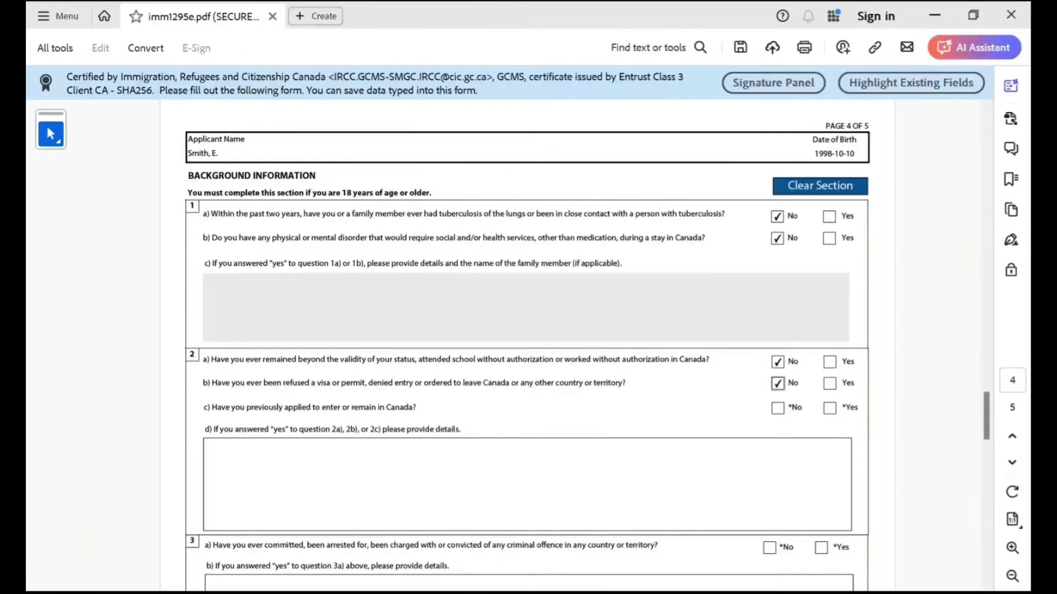
Answer No to previous application, criminal offence, military service, violent organization and question 6.
scroll(527, 342, "down", 3)
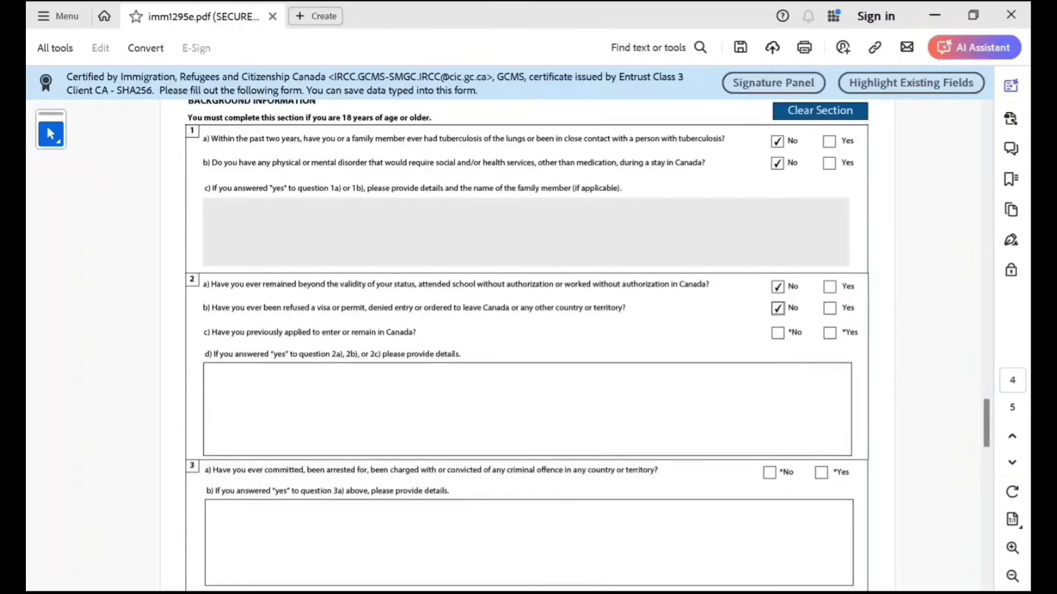
left_click(777, 332)
scroll(526, 341, "down", 4)
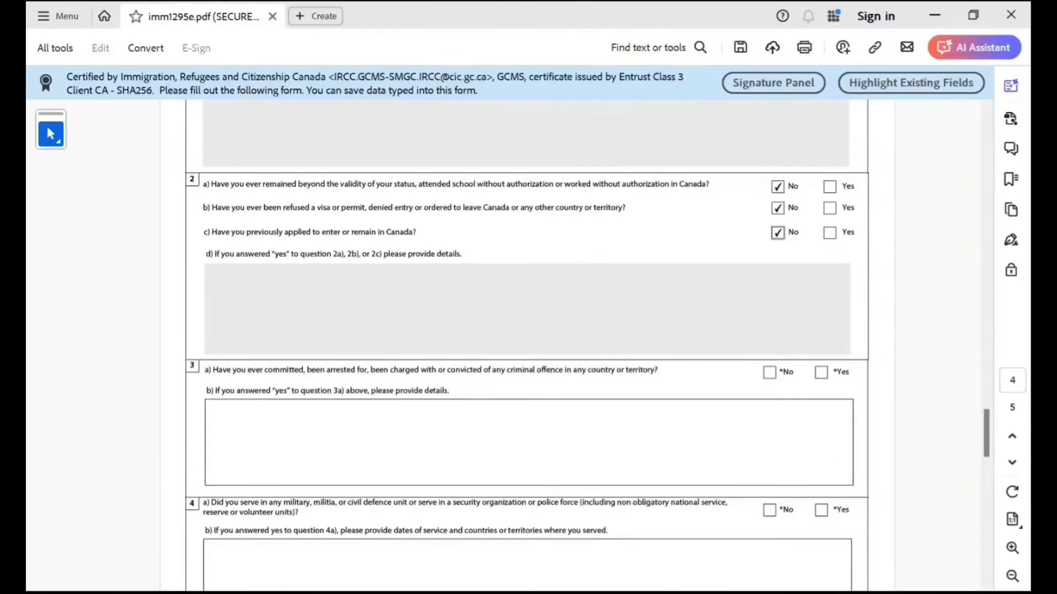
left_click(769, 372)
scroll(526, 341, "down", 3)
left_click(769, 435)
scroll(526, 341, "down", 5)
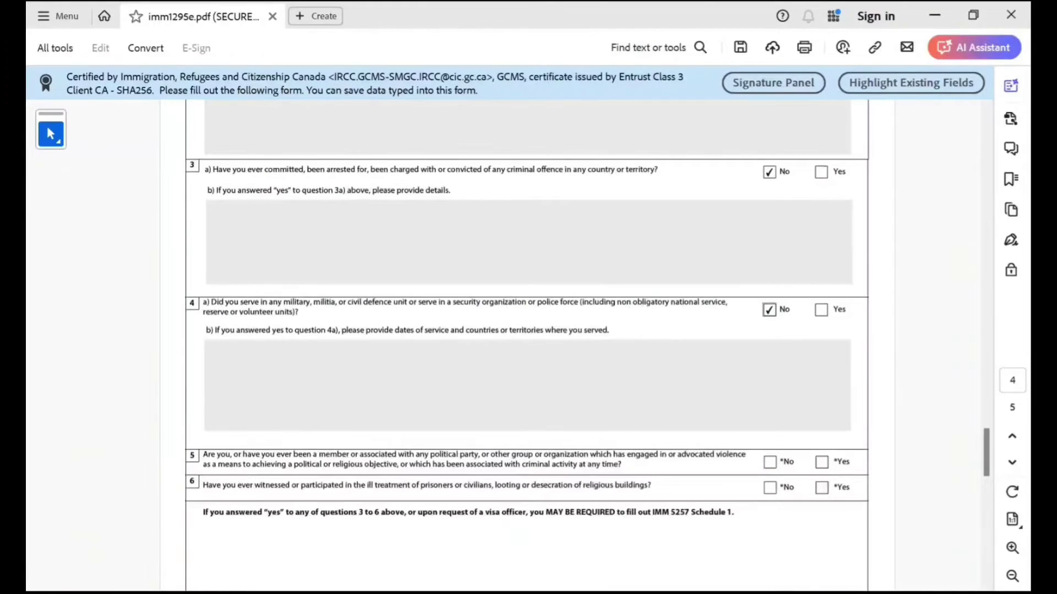
left_click(770, 462)
scroll(527, 341, "down", 6)
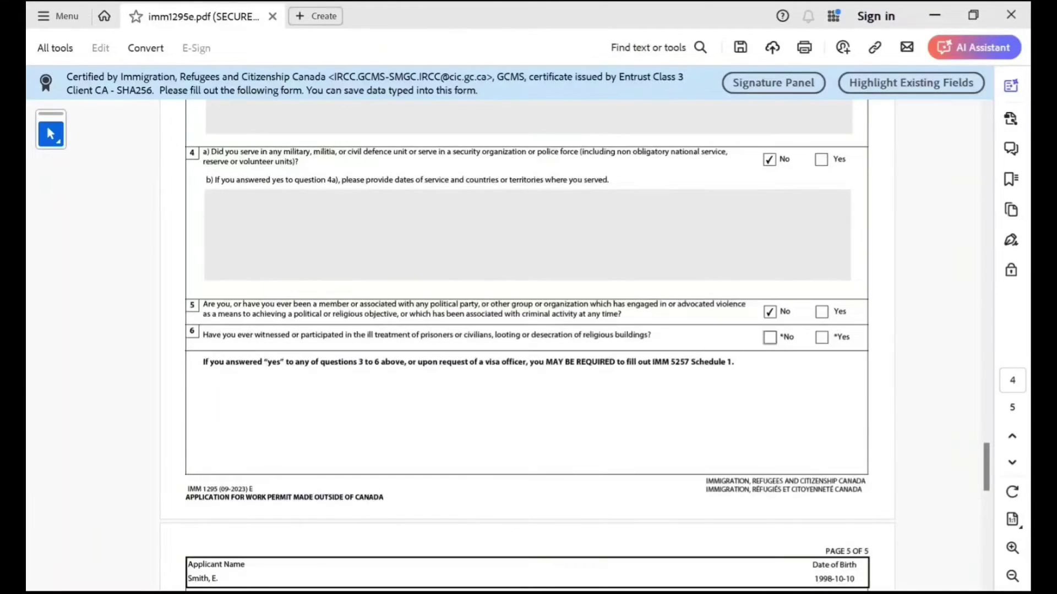
left_click(769, 337)
scroll(527, 341, "down", 15)
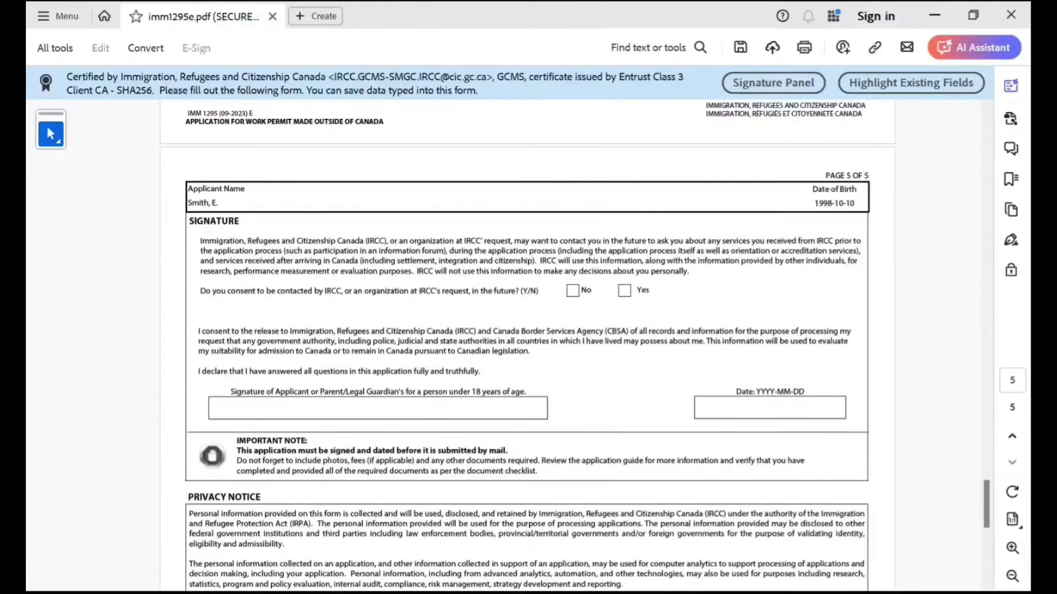
Consent to future IRCC contact and set the signature date to 2024-04-22.
left_click(624, 291)
scroll(527, 342, "down", 2)
left_click(769, 359)
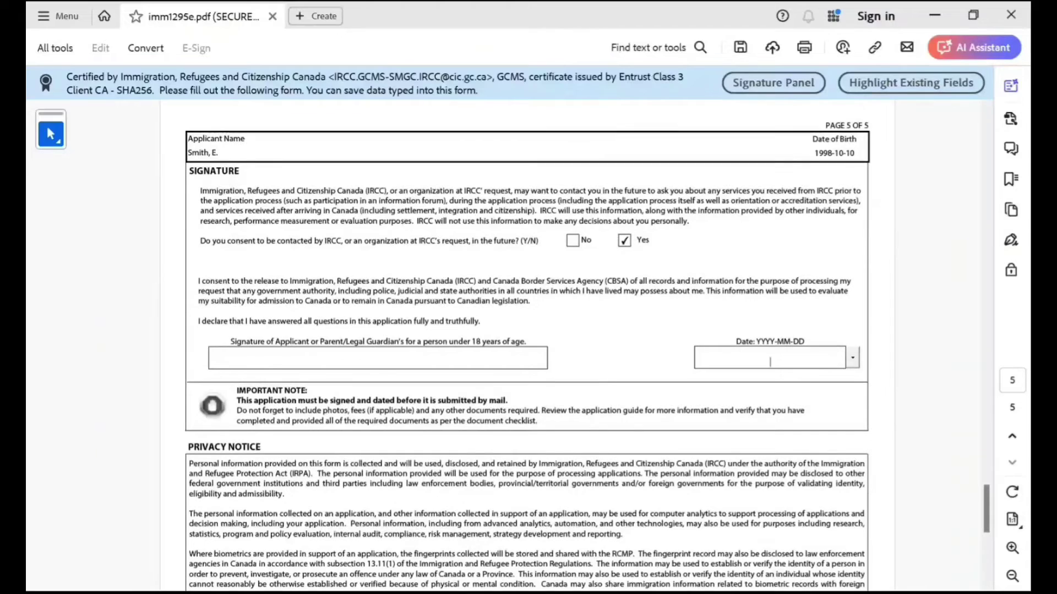
scroll(769, 286, "down", 3)
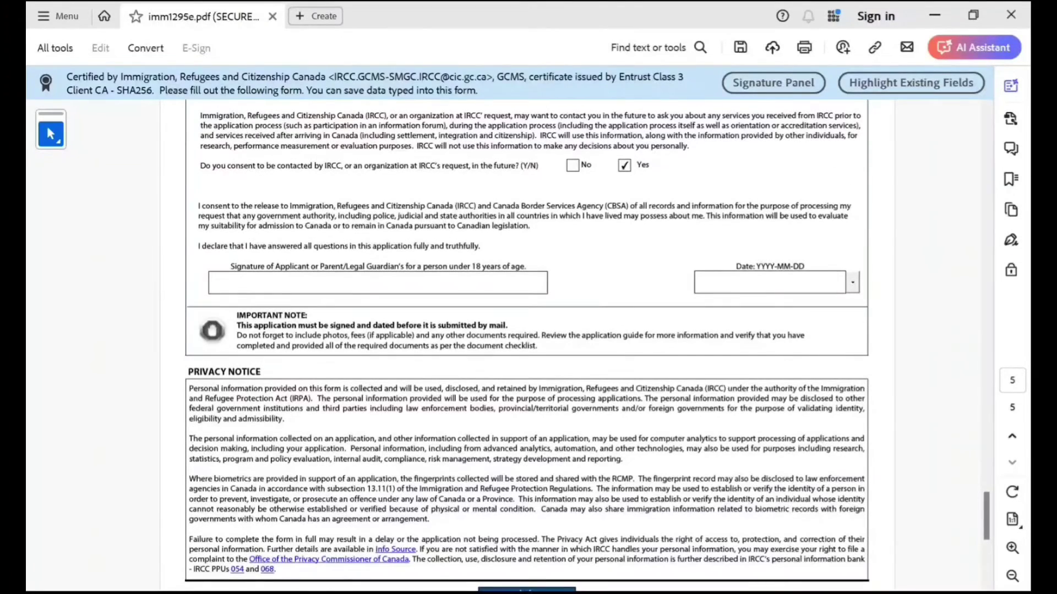
left_click(852, 282)
left_click(729, 354)
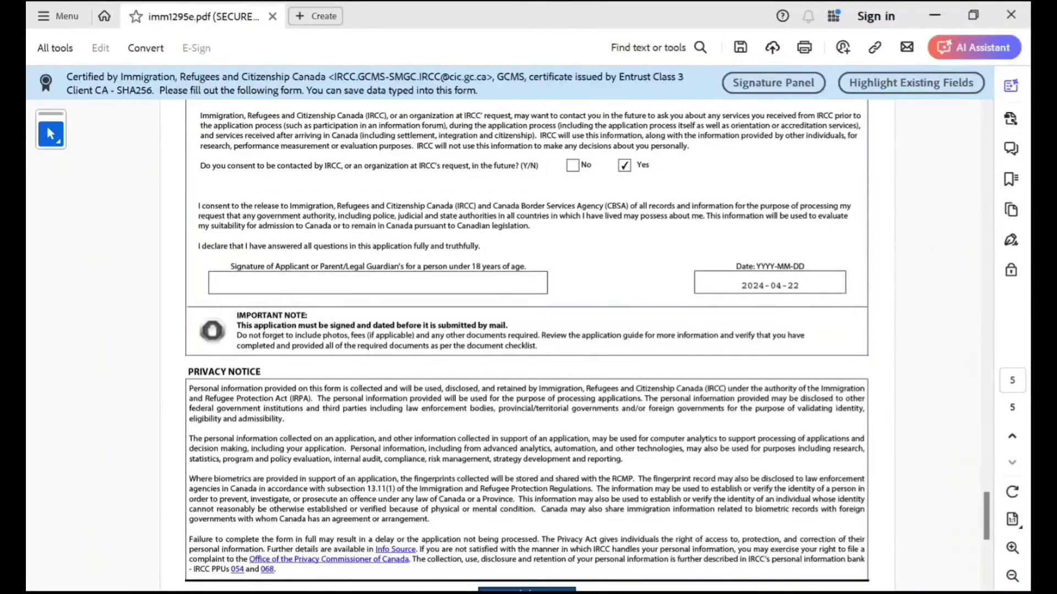
Validate the completed work permit form and dismiss the success message.
scroll(527, 347, "up", 20)
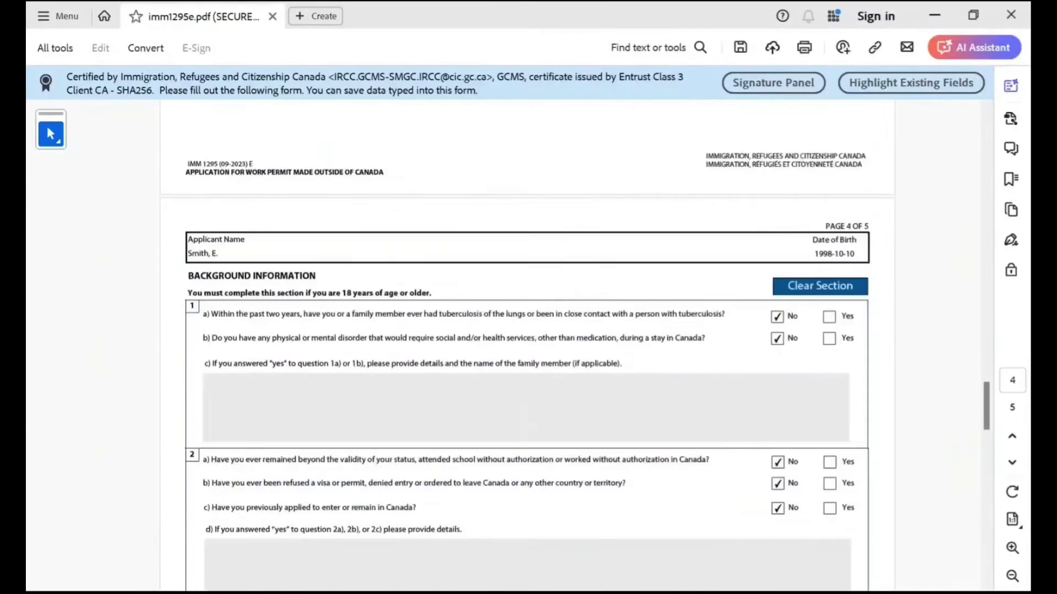
scroll(527, 346, "up", 20)
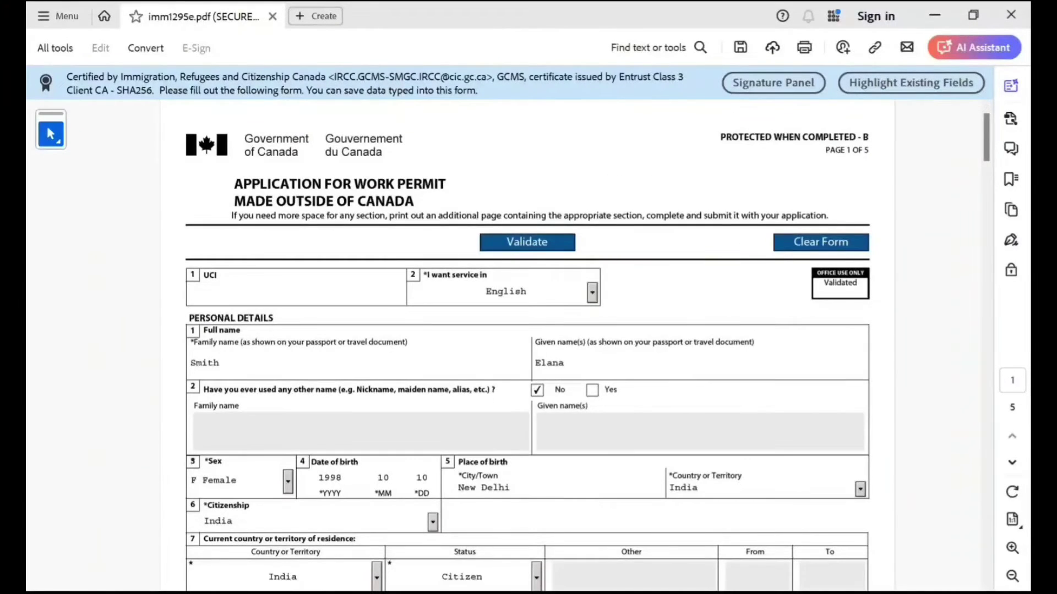
left_click(513, 242)
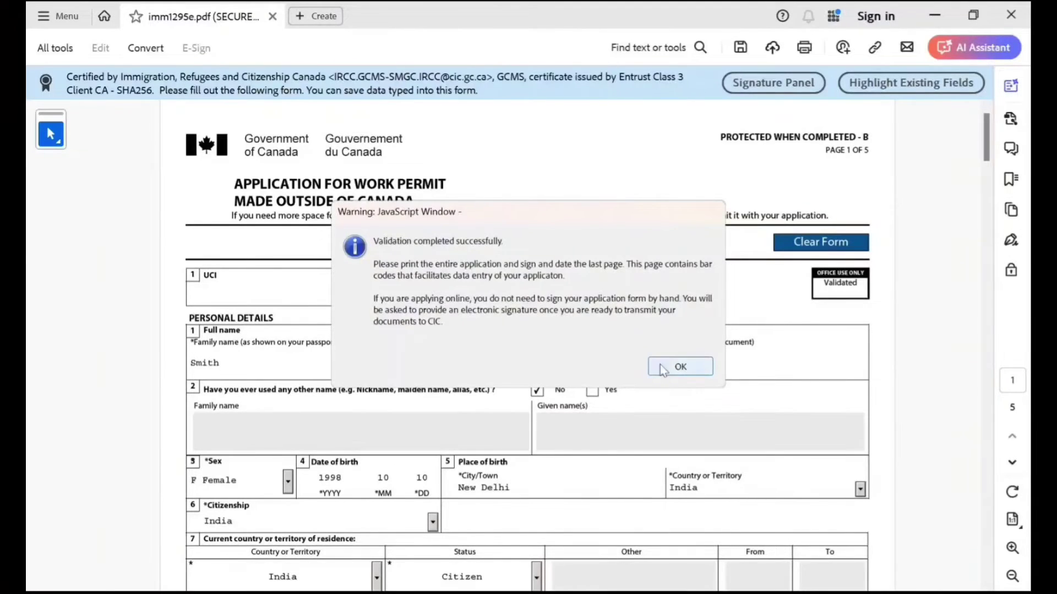
left_click(661, 367)
Type the applicant's name in the Signature field.
scroll(526, 347, "down", 6)
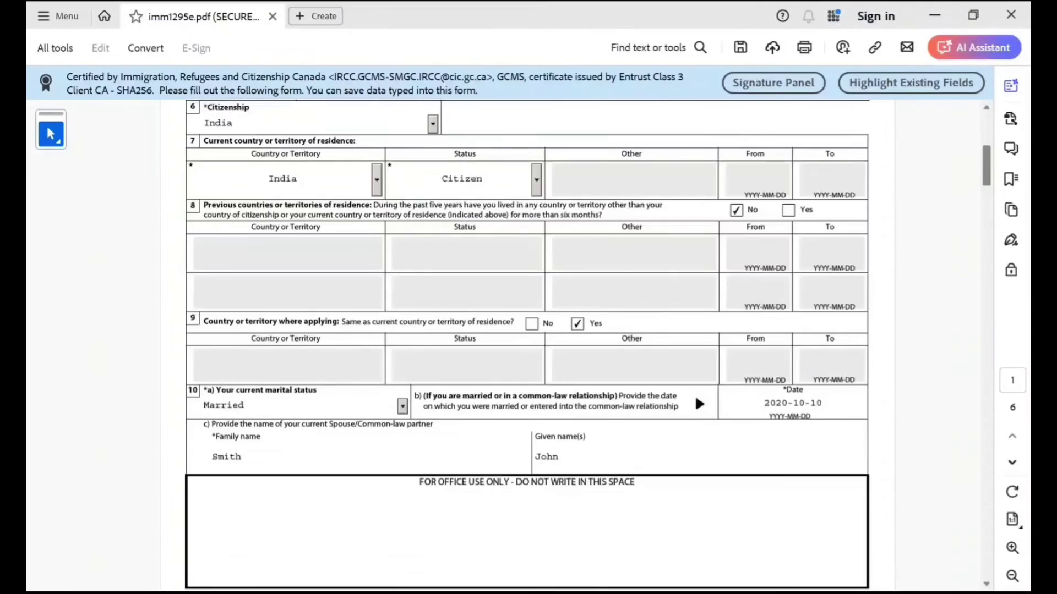
scroll(527, 346, "down", 20)
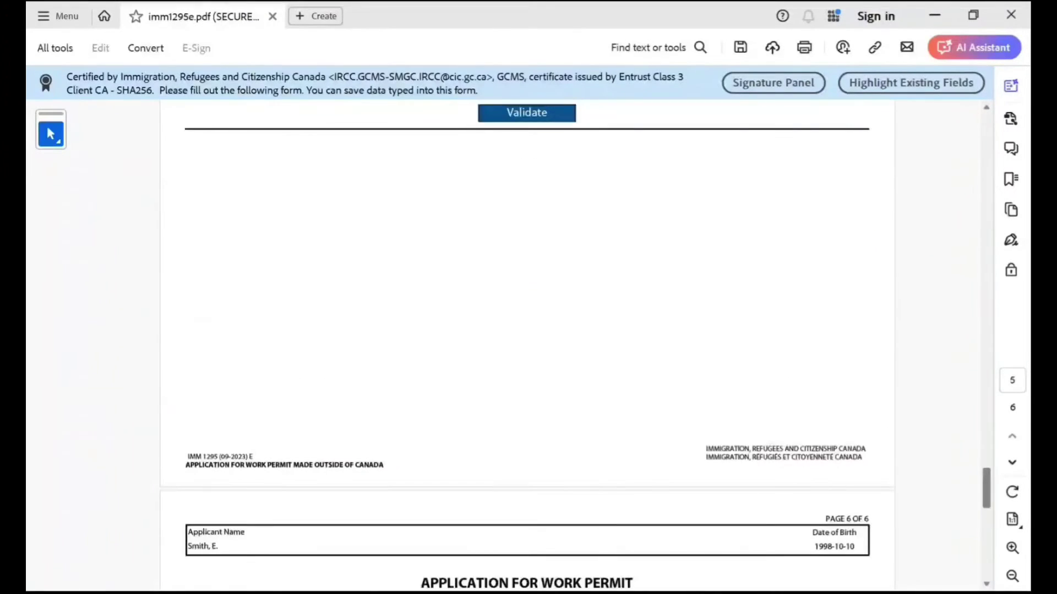
scroll(527, 347, "up", 10)
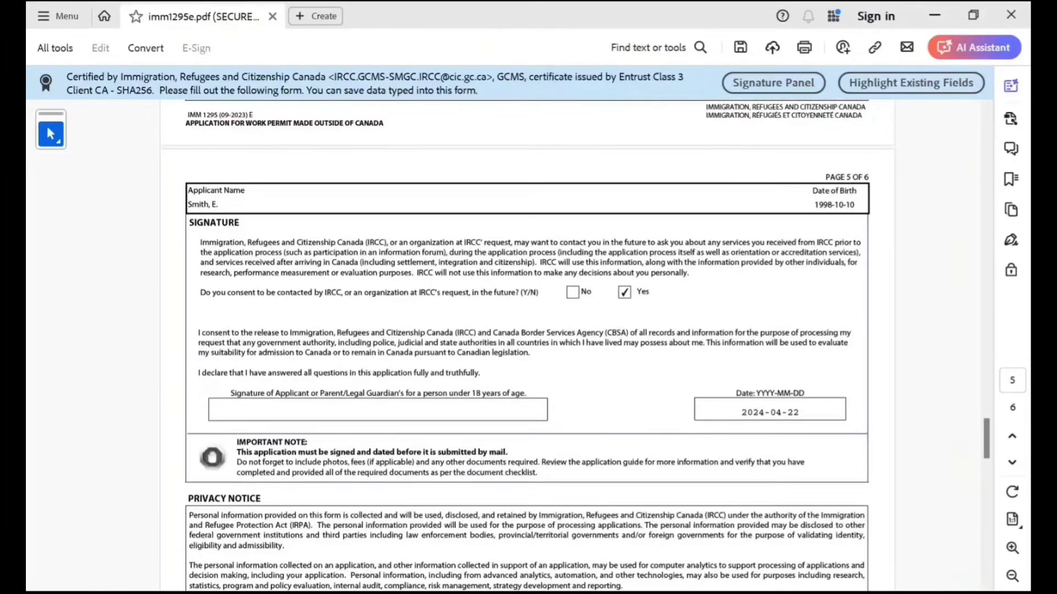
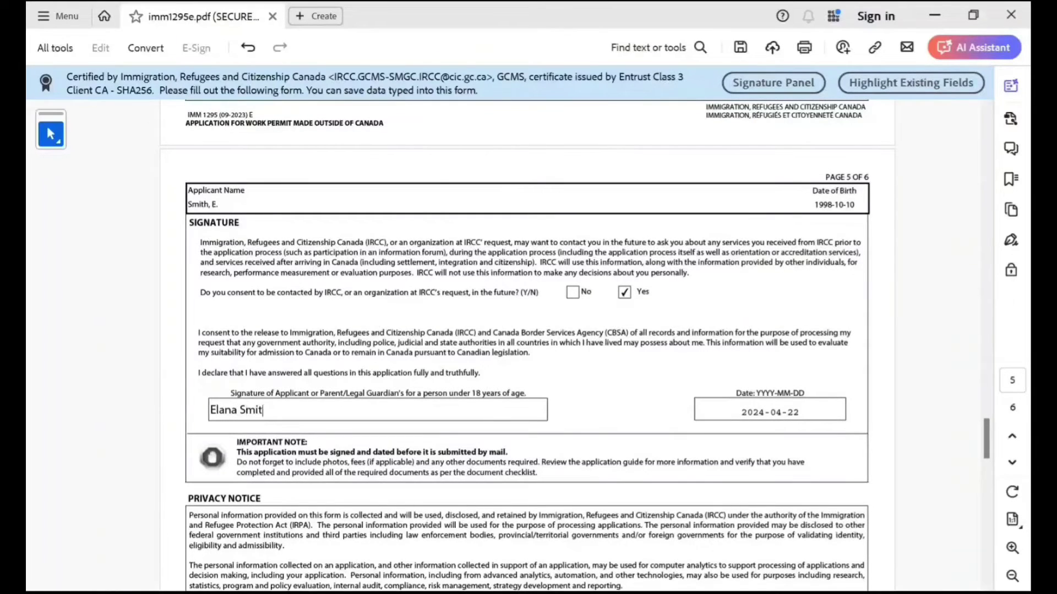
scroll(526, 347, "up", 6)
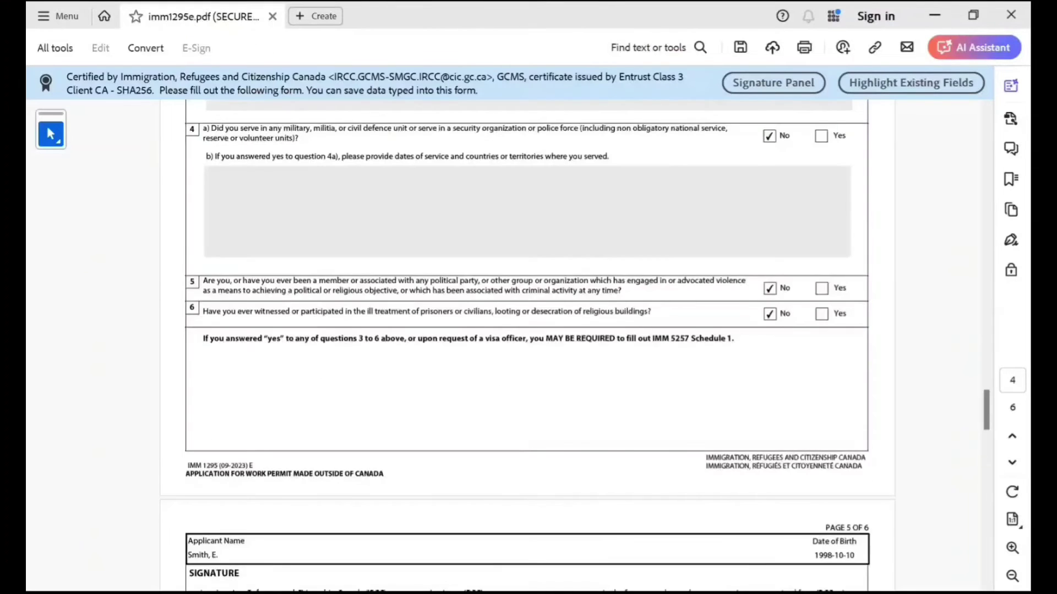
scroll(527, 346, "up", 15)
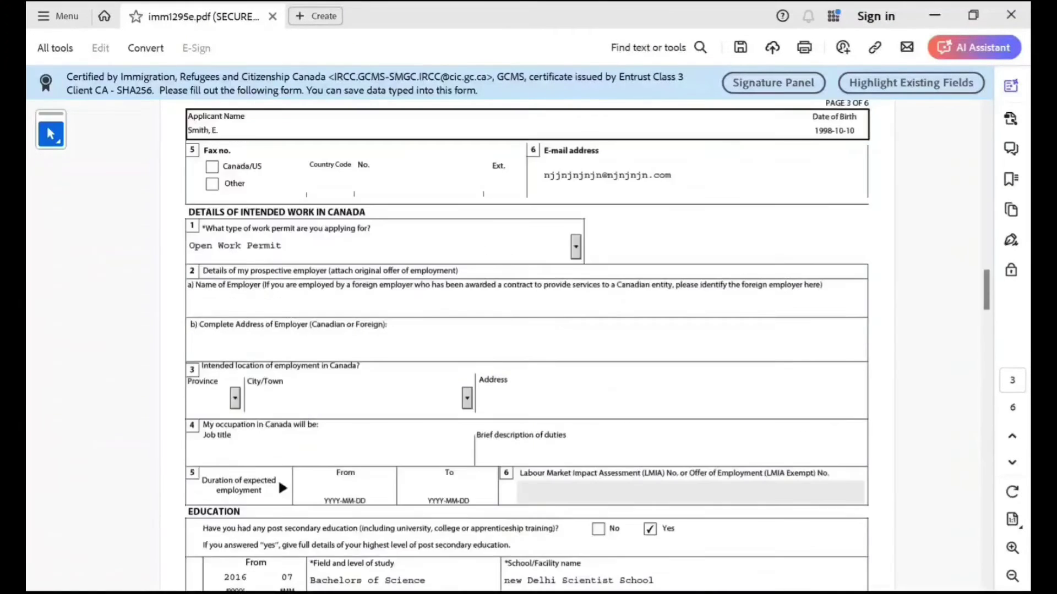
scroll(527, 347, "up", 10)
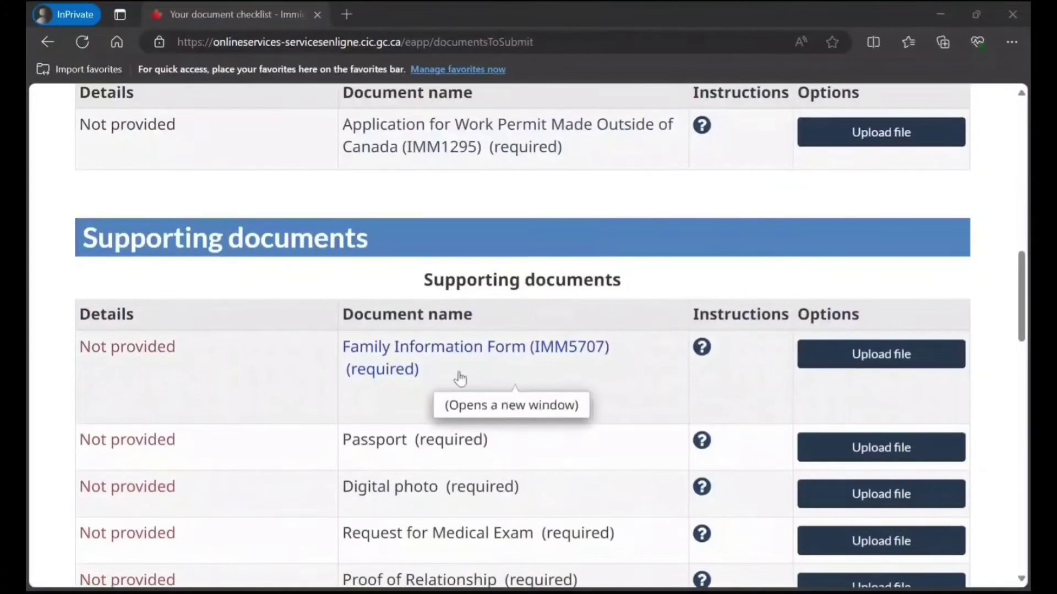
scroll(460, 375, "down", 4)
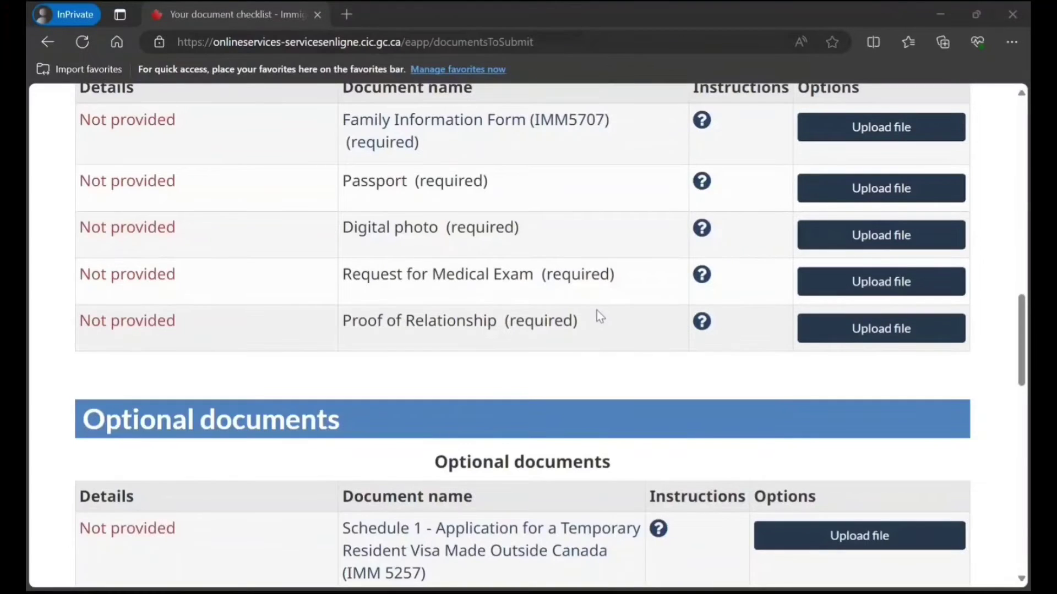
Check the Request for Medical Exam help, then open the Family Information Form (IMM5707) PDF.
left_click(701, 274)
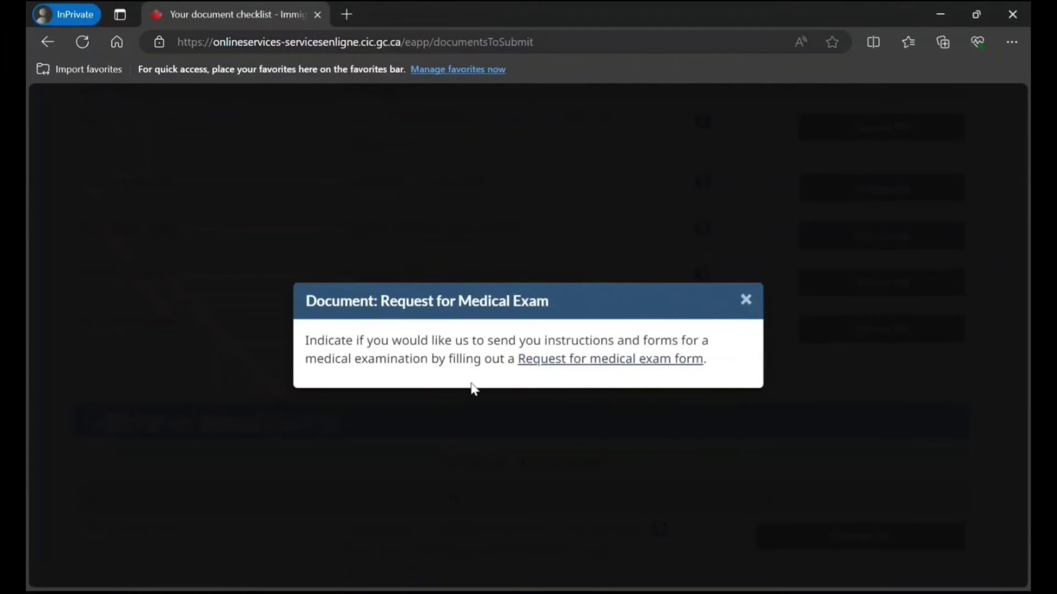
left_click(744, 309)
scroll(489, 334, "down", 2)
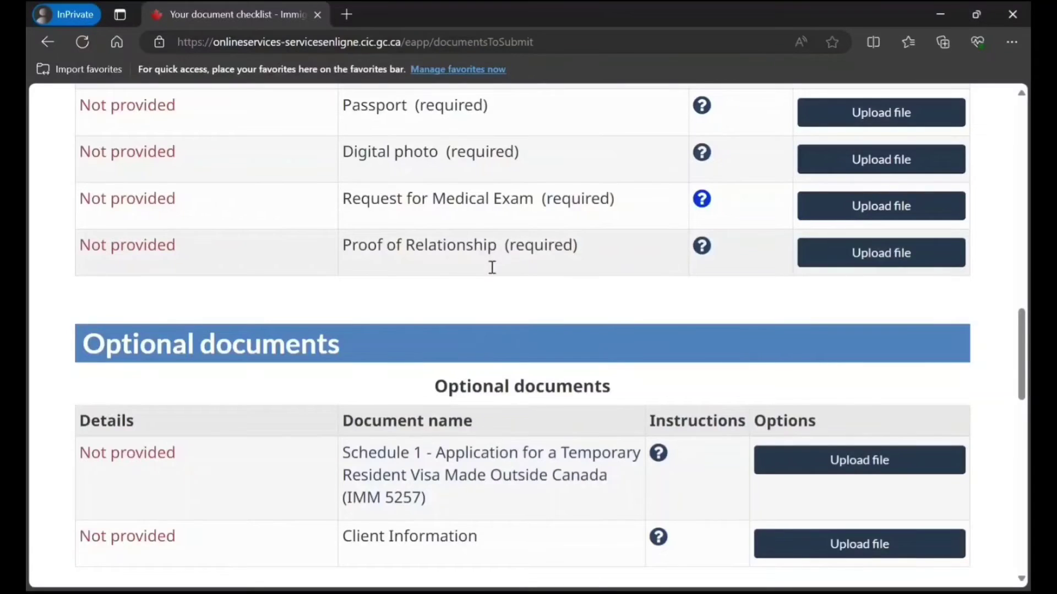
scroll(490, 266, "up", 3)
scroll(465, 366, "down", 5)
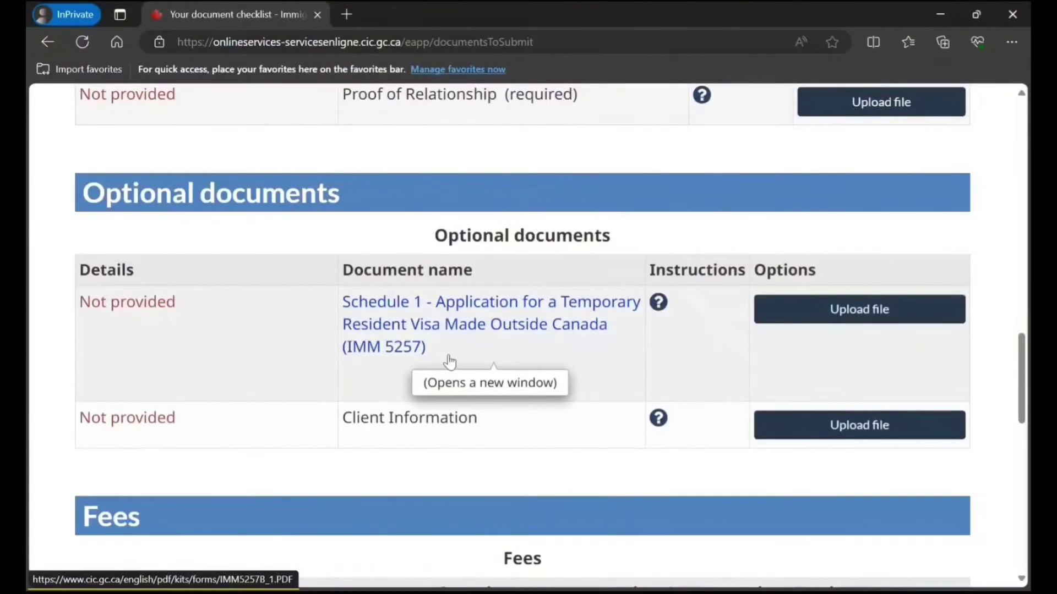
scroll(449, 344, "up", 10)
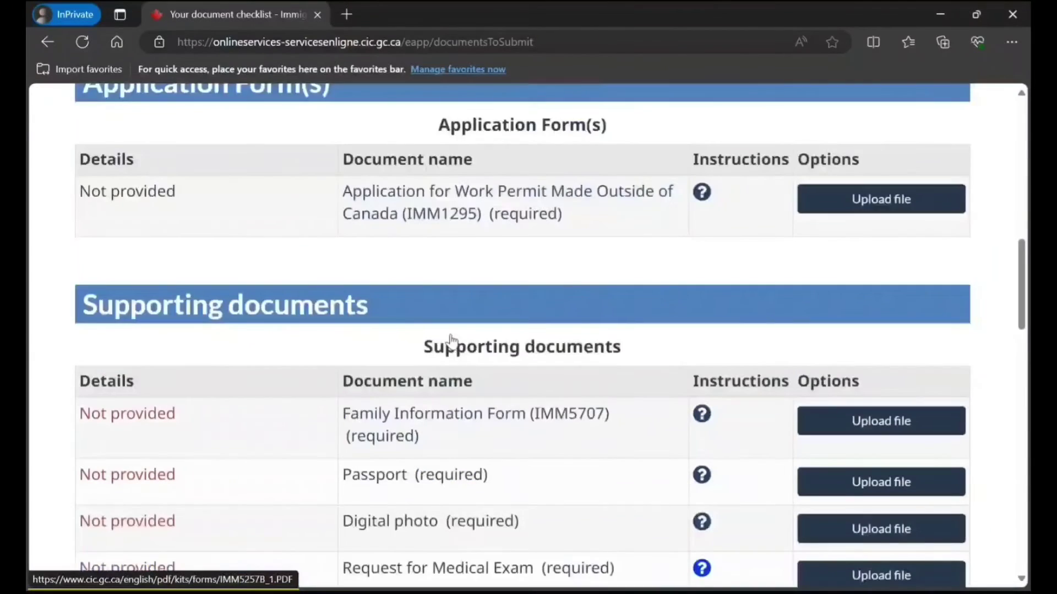
scroll(496, 292, "down", 3)
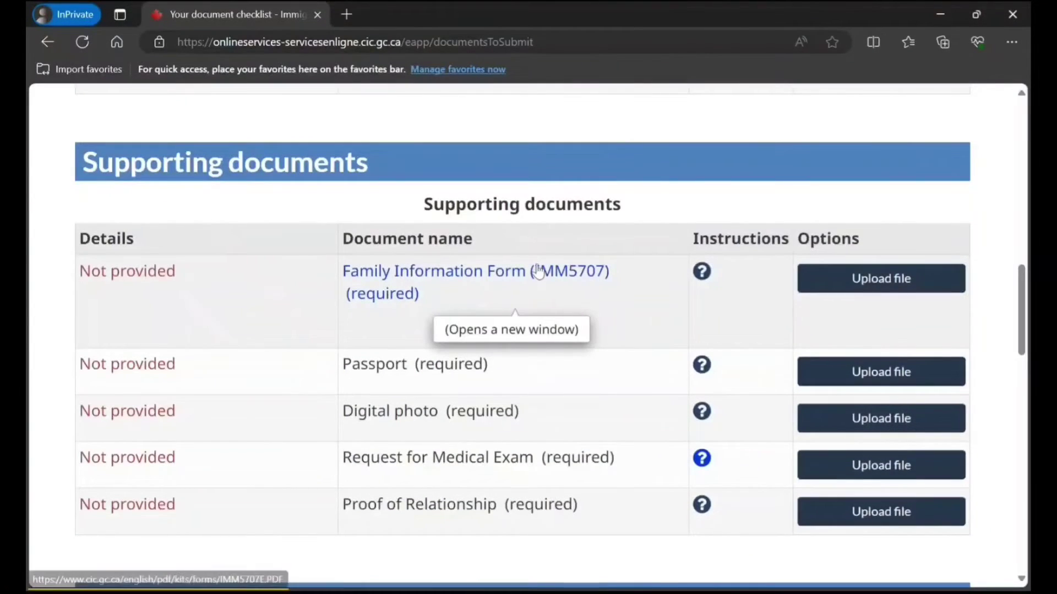
left_click(538, 273)
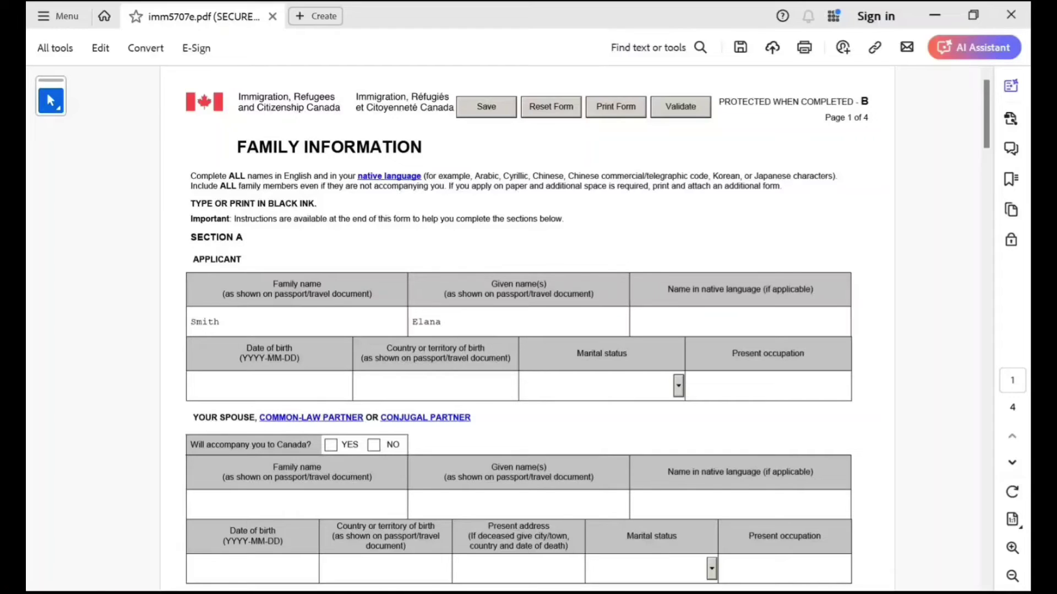
Enter the applicant's birth date 1998-10-10, birthplace India and marital status Married.
left_click(269, 386)
type("1998-10-10")
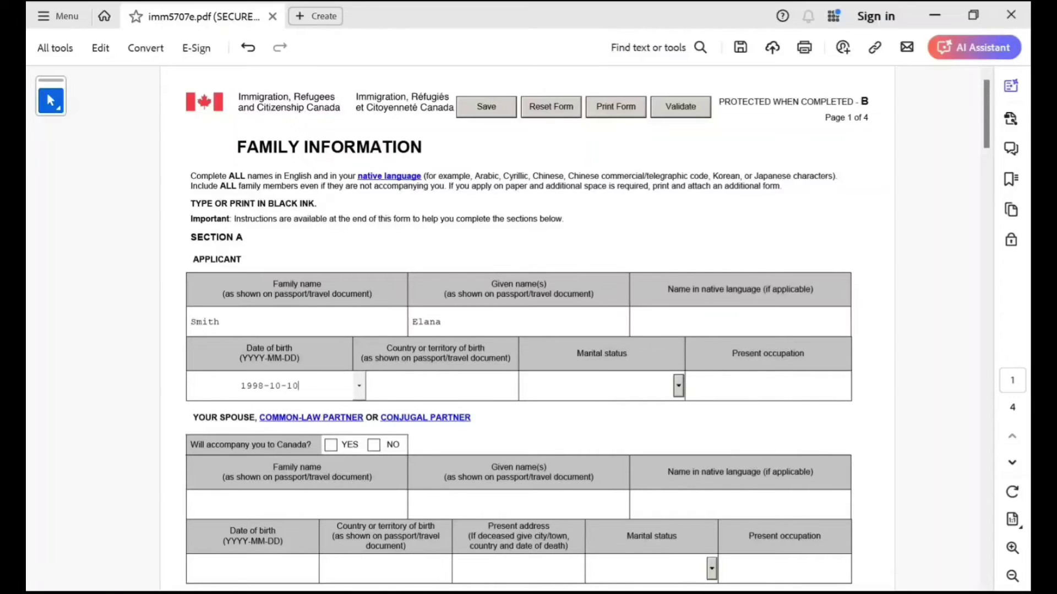
key("Tab")
type("India")
key("Tab")
key("m")
key("Tab")
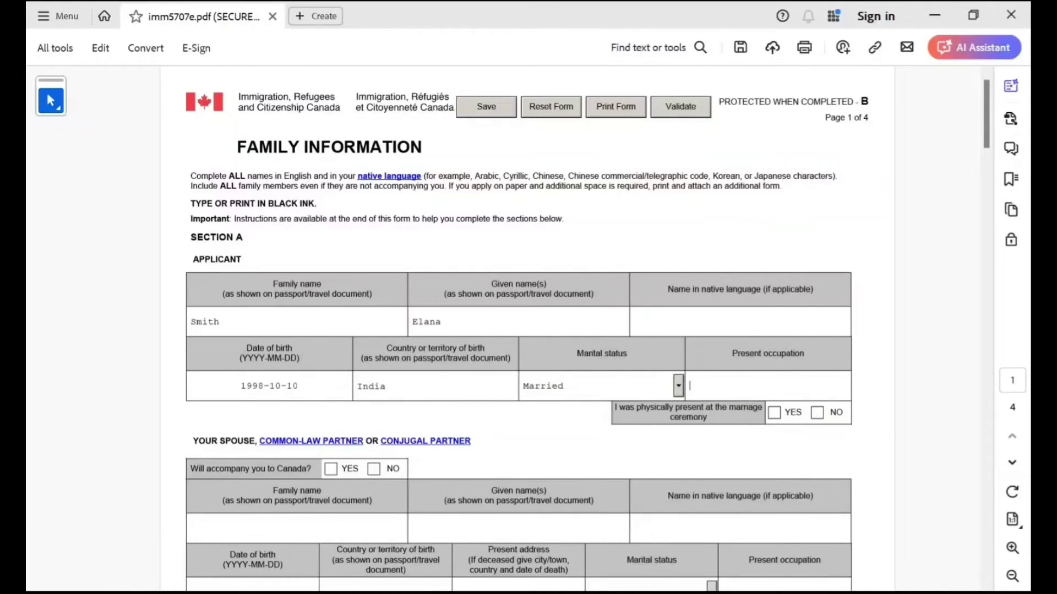
Mark the applicant as attending the marriage ceremony and enter occupation Homemaker.
scroll(527, 329, "down", 1)
left_click(774, 363)
left_click(699, 336)
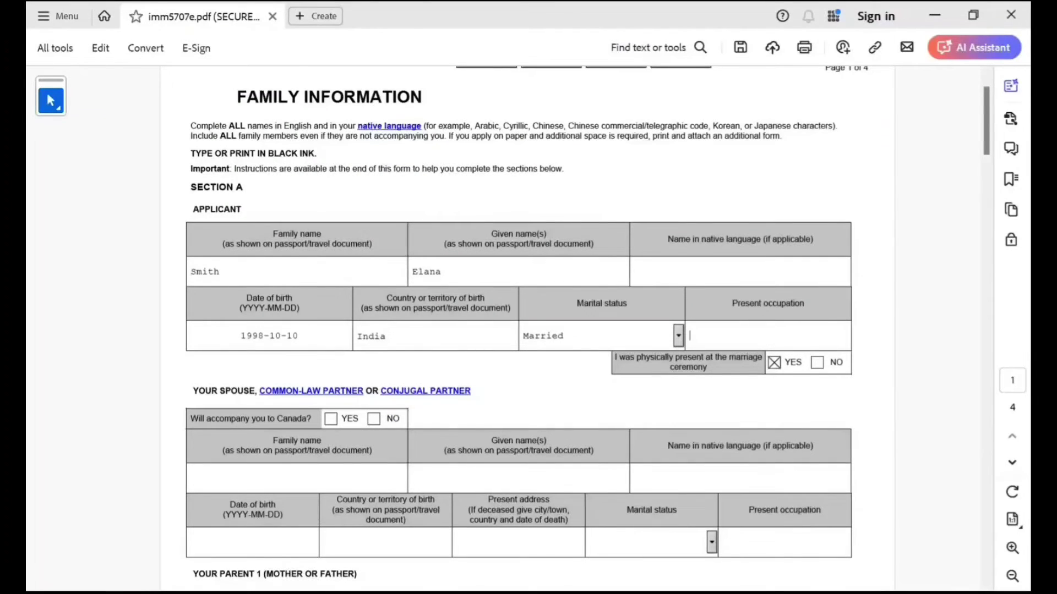
type("Homemaker")
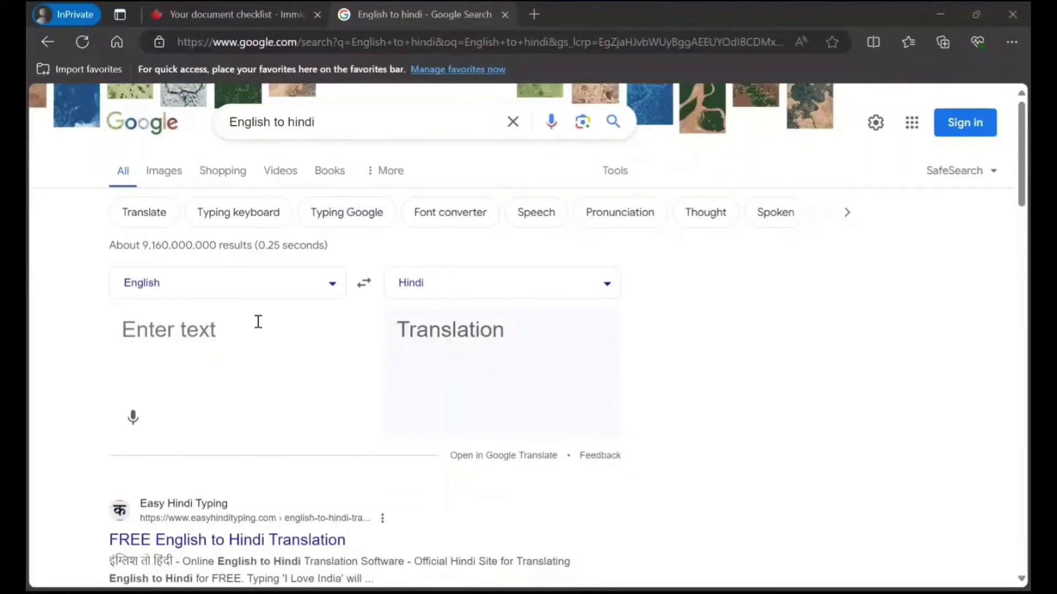
Translate the applicant's name into Hindi, select the Hindi result, and return to Acrobat.
left_click(279, 335)
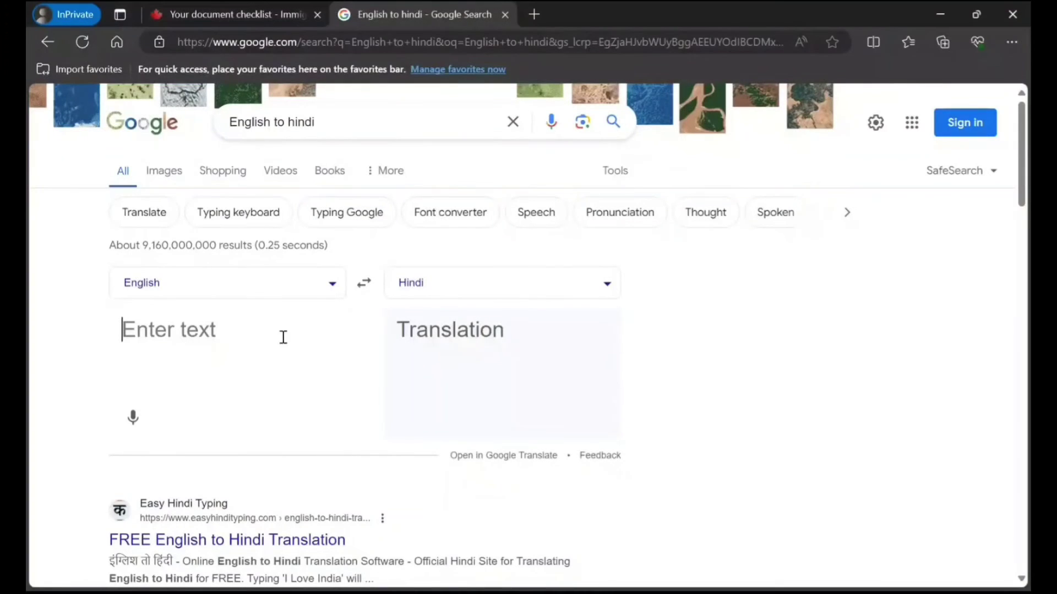
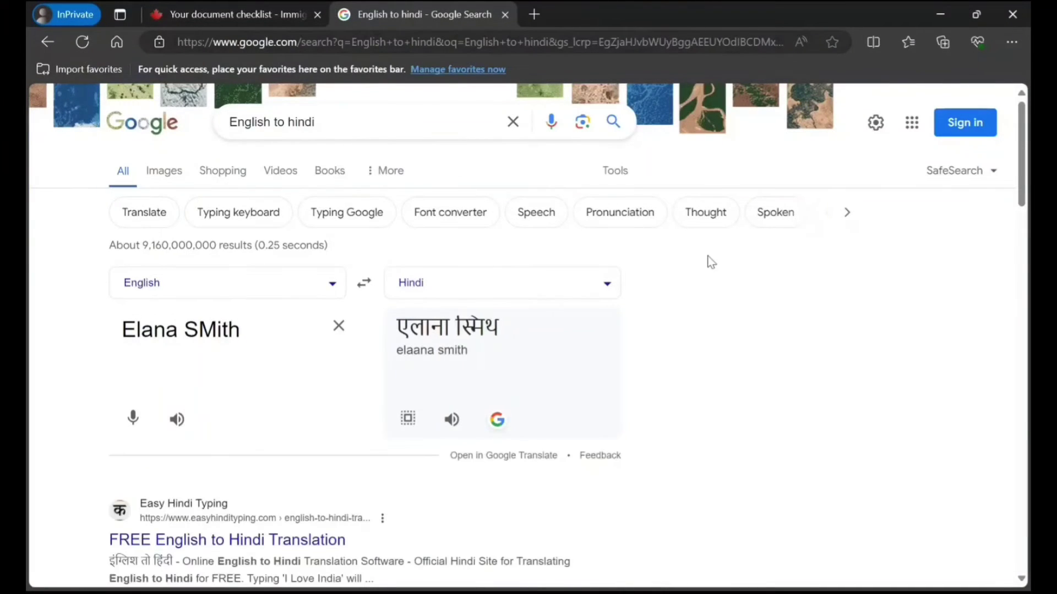
left_click_drag(503, 331, 395, 331)
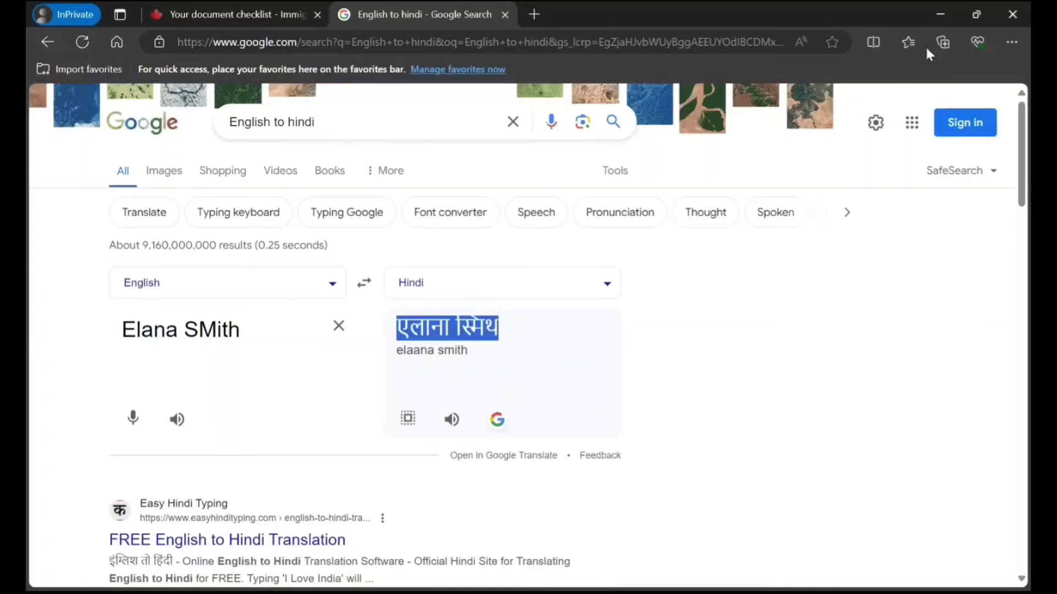
key("alt+Tab")
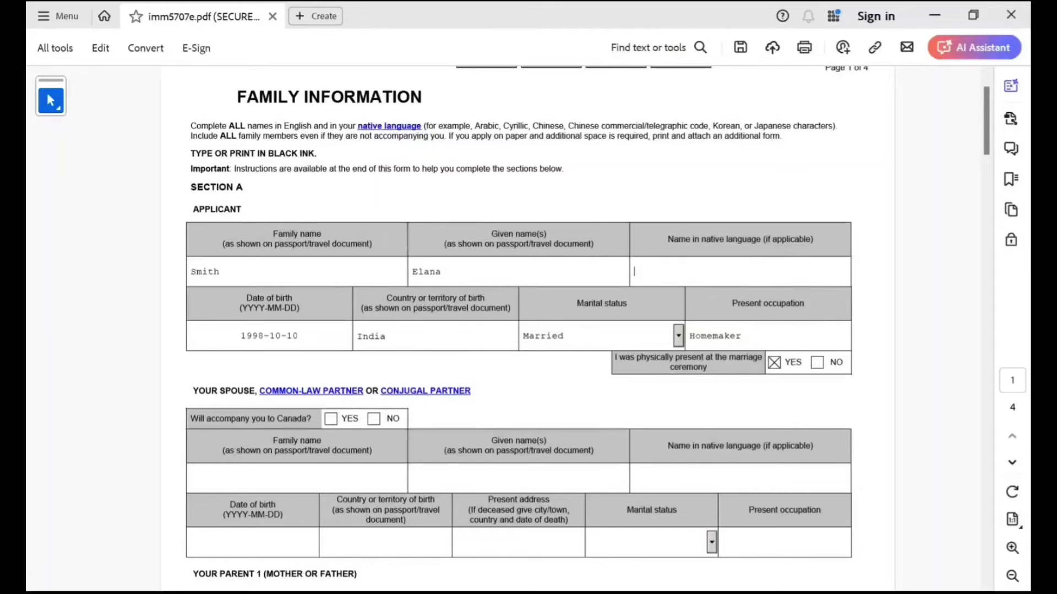
Mark the spouse as accompanying and enter the spouse's family and given names.
scroll(588, 325, "up", 1)
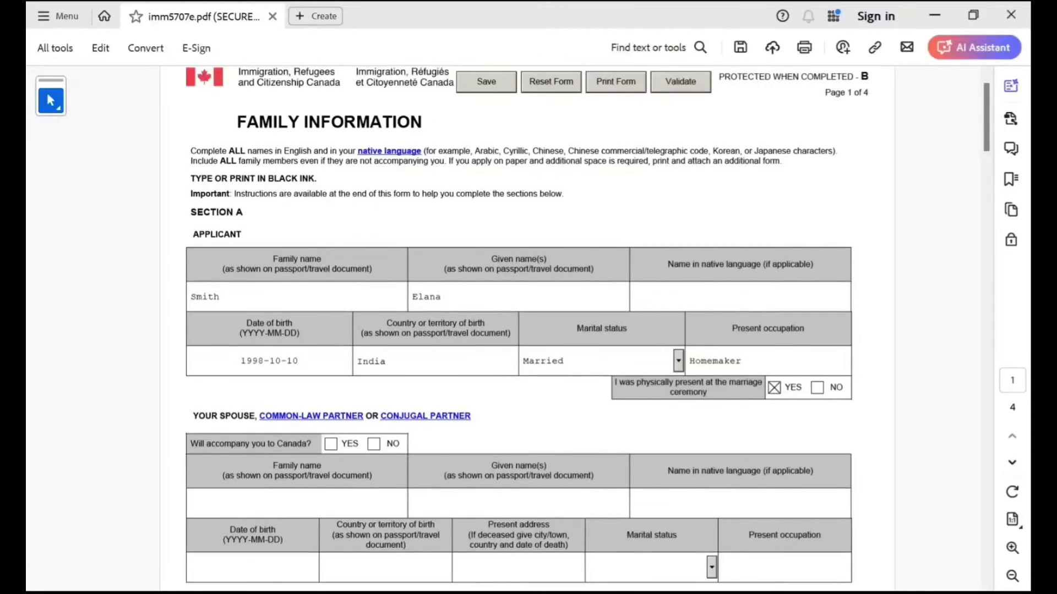
scroll(519, 369, "down", 4)
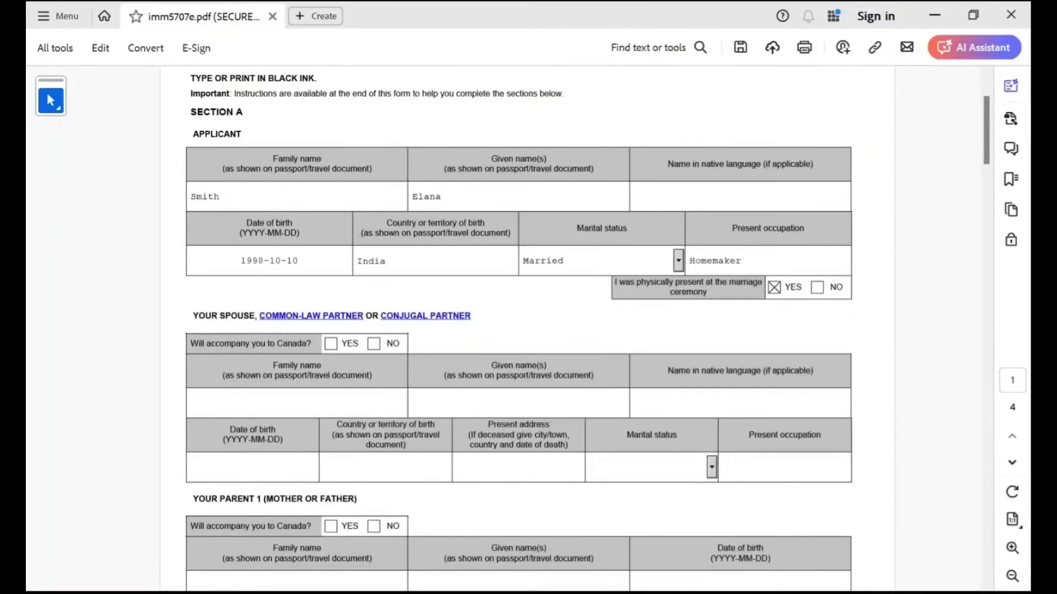
scroll(518, 330, "down", 6)
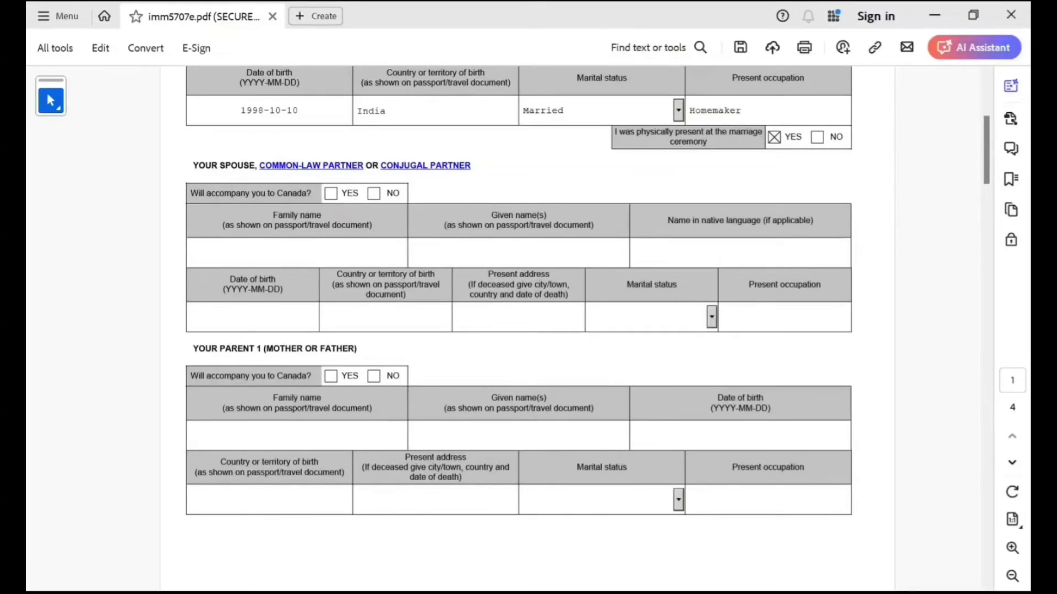
left_click(330, 193)
left_click(191, 252)
type("Smith")
key("Tab")
type("John")
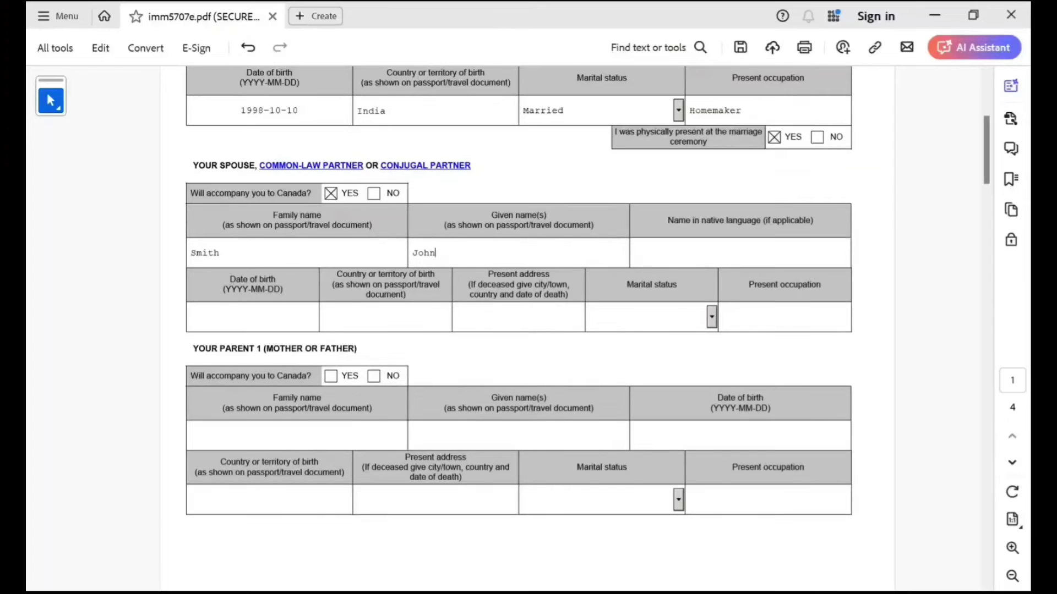
Enter the spouse's birth date 1995-10-10, birthplace India and a placeholder address.
key("Tab")
key("Tab")
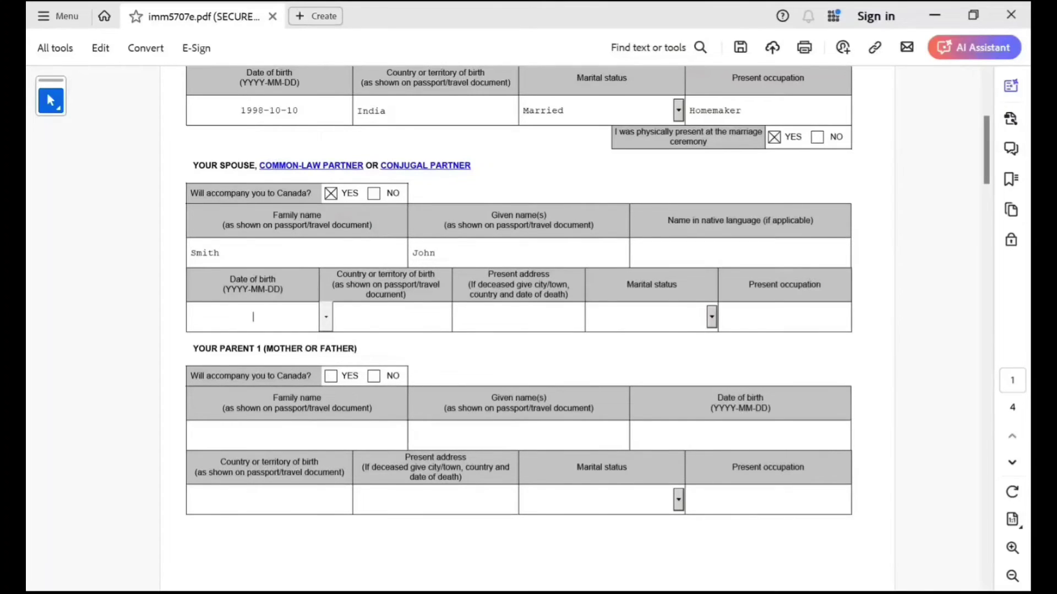
type("1995-10-10")
key("Tab")
type("India")
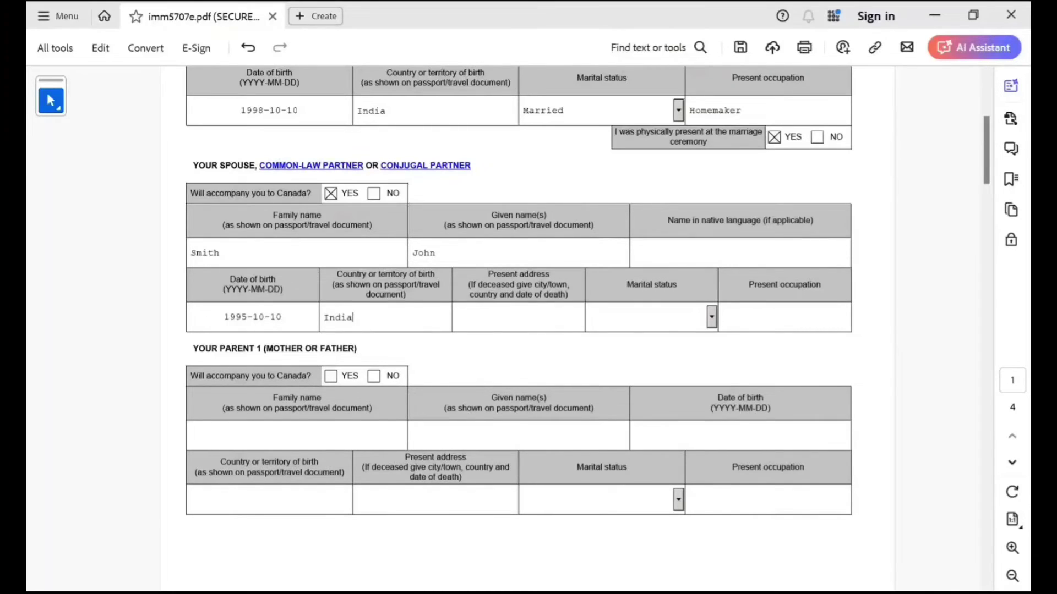
left_click(457, 317)
type("98898")
key("Tab")
Replace the spouse's address, set status to Married, and mark ceremony attendance yes.
scroll(587, 304, "up", 1)
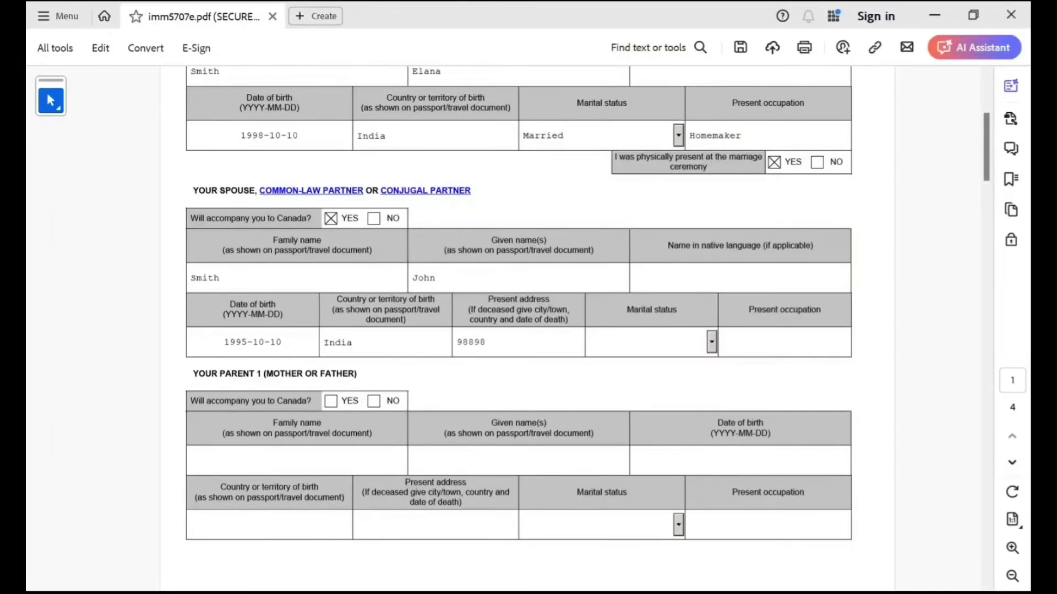
left_click_drag(488, 342, 455, 342)
type("7667 t hghgh hg hgh")
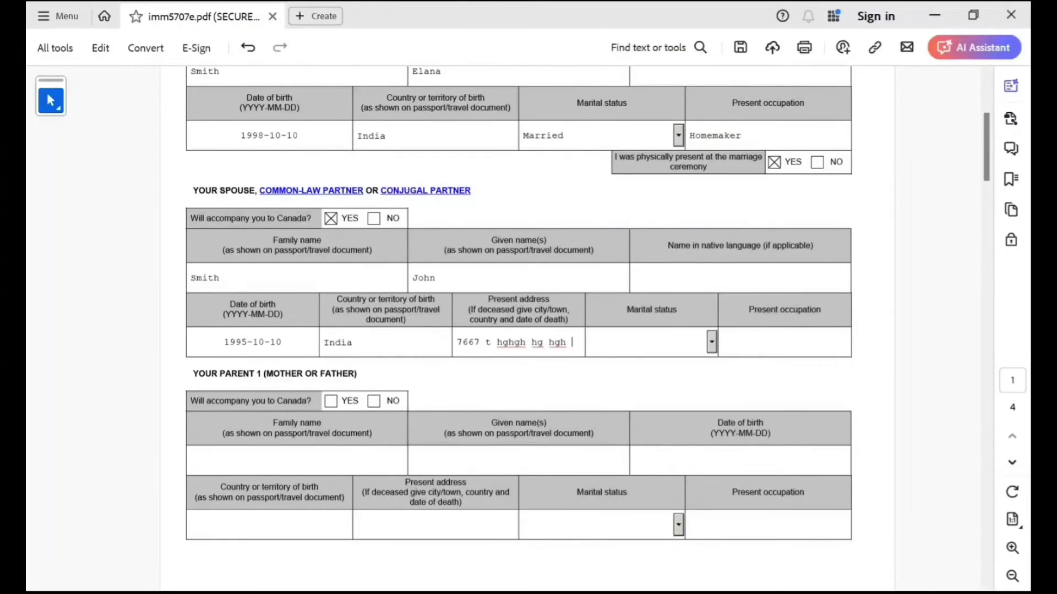
left_click(711, 342)
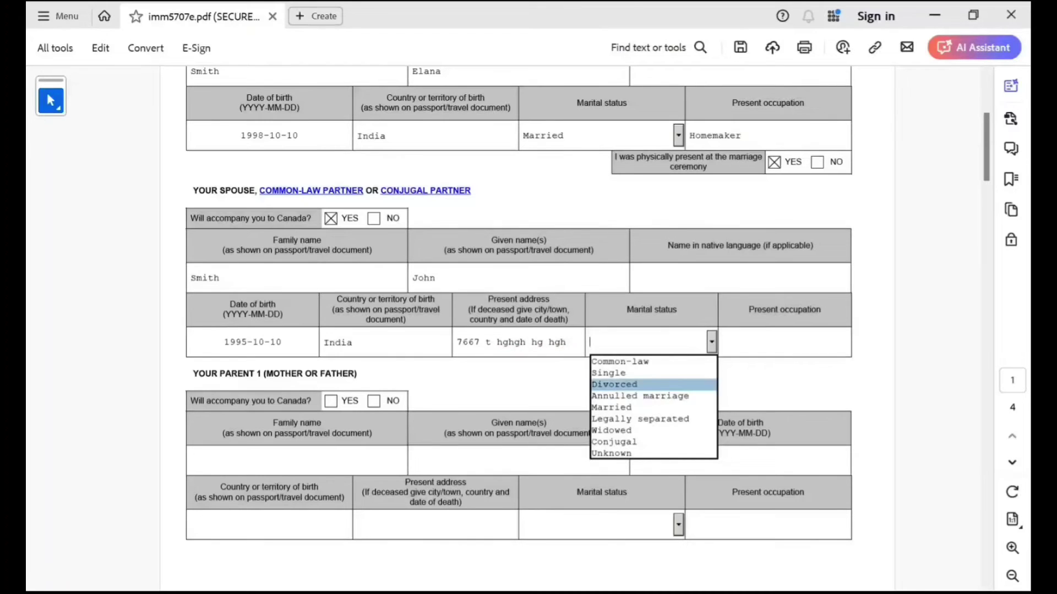
key("Return")
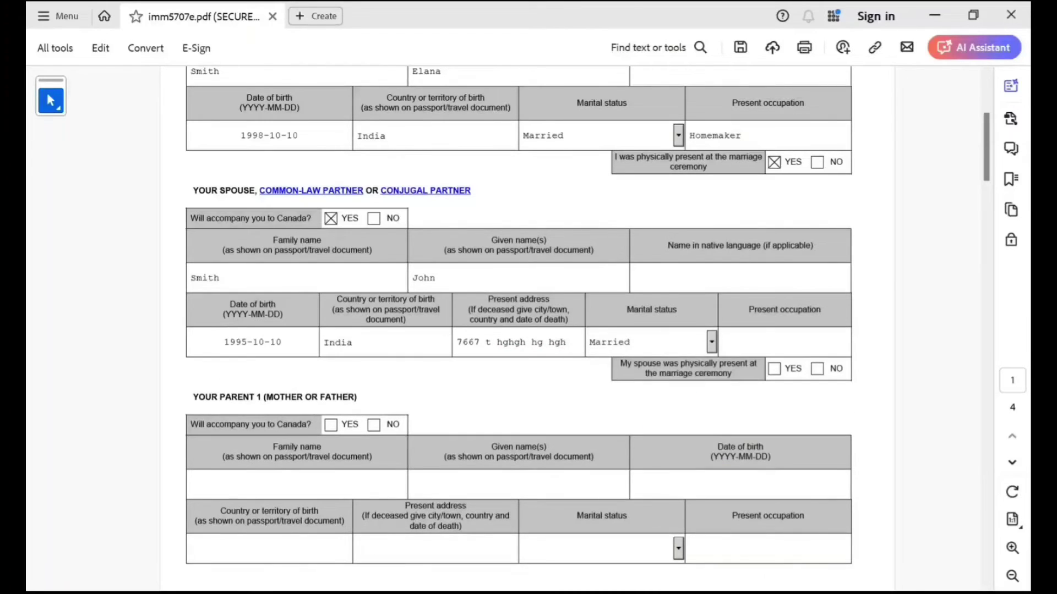
left_click(774, 369)
scroll(518, 315, "down", 2)
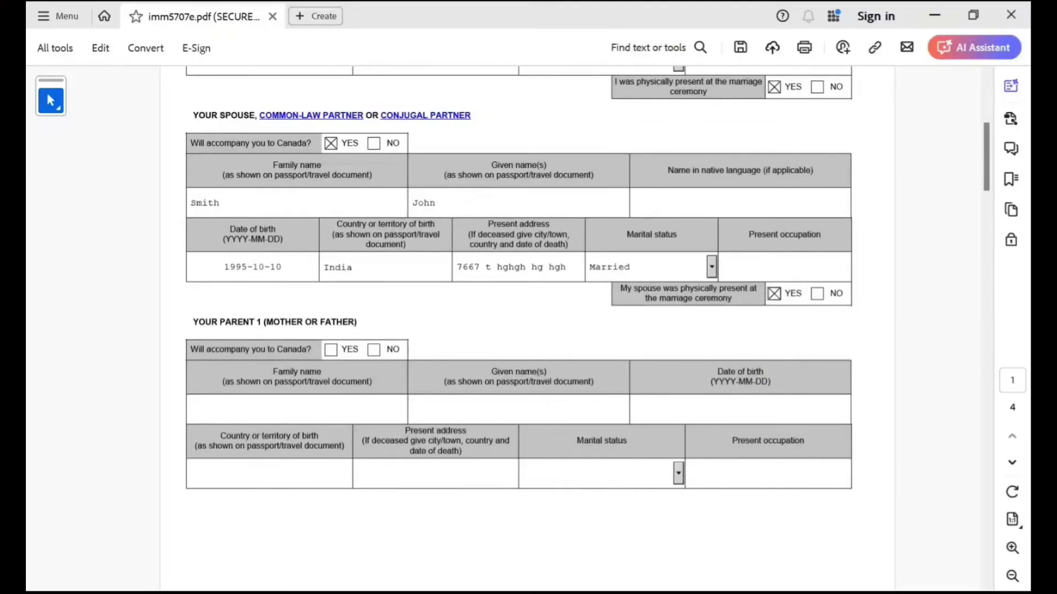
Mark Parent 1 as not accompanying and enter their names and birth date 1970-10-10.
left_click(373, 349)
scroll(518, 330, "down", 3)
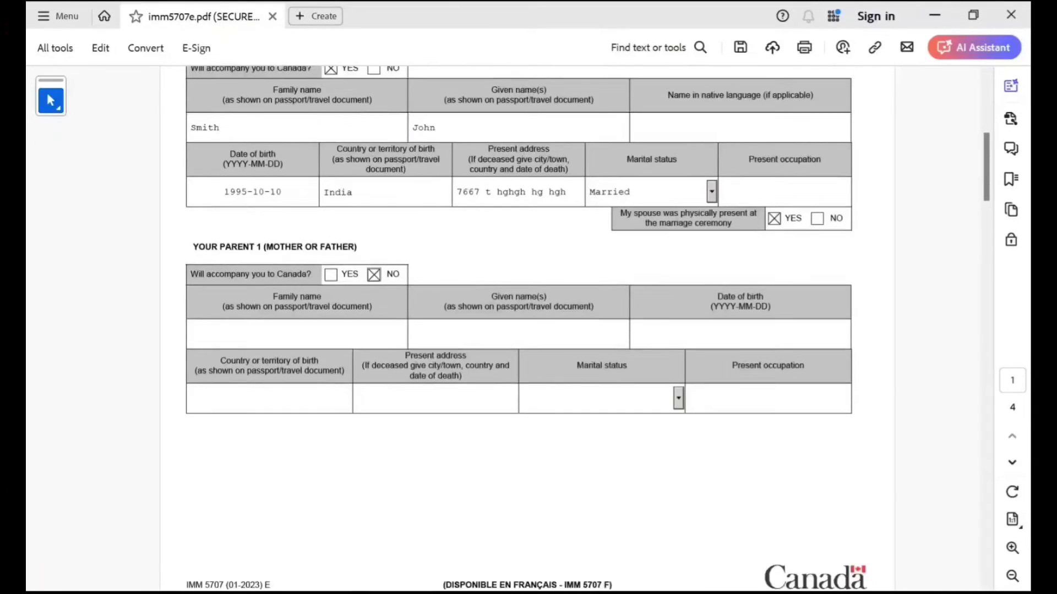
left_click(191, 310)
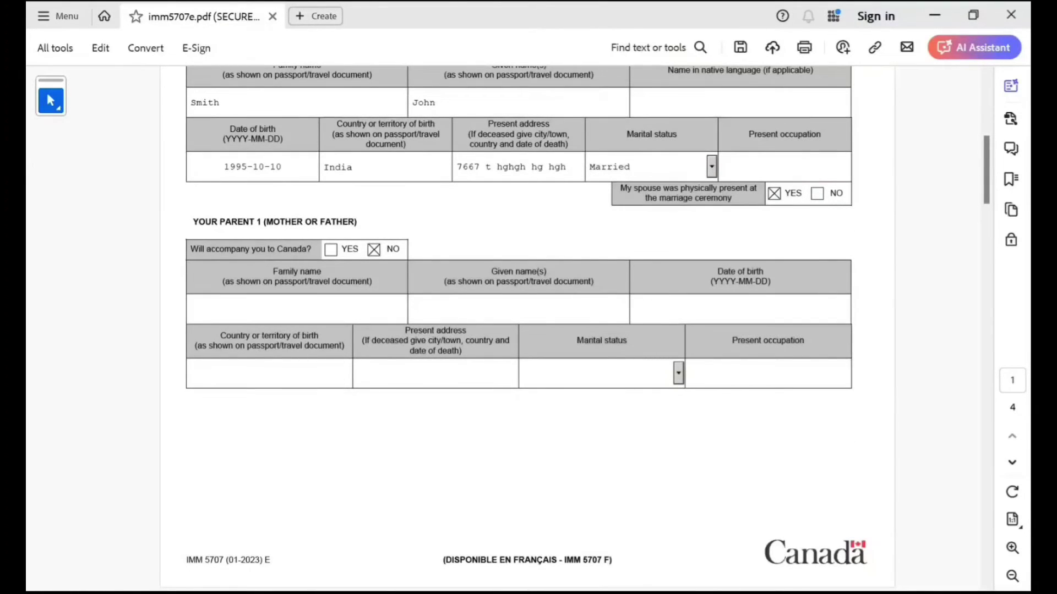
type("Smith")
left_click(413, 309)
type("Ela")
left_click(740, 309)
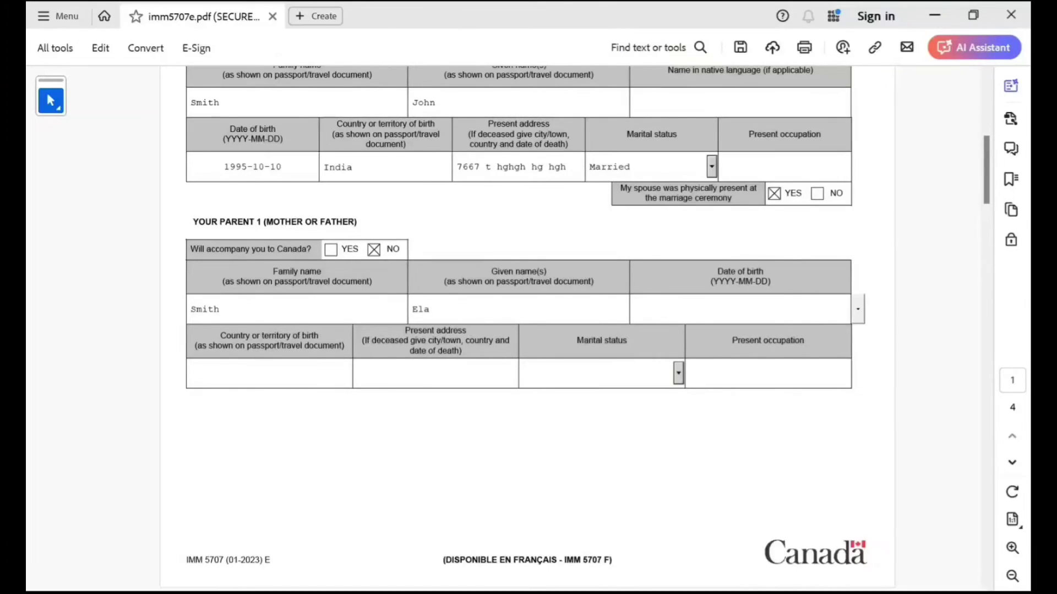
type("1970-10-10")
Enter Parent 1's birthplace India, an address, status Married and occupation Homemaker.
left_click(191, 373)
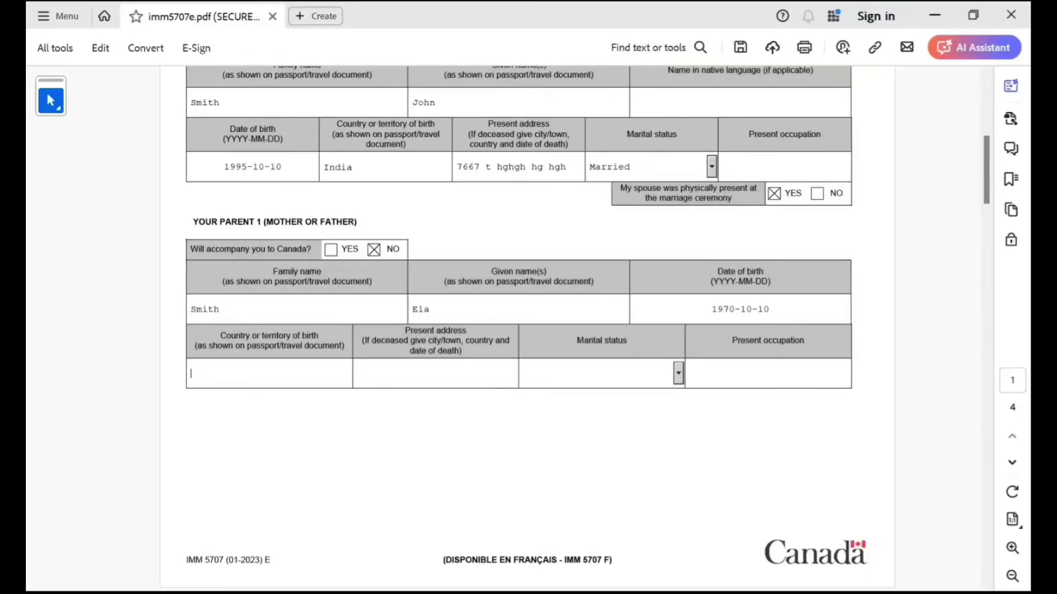
type("India")
key("Tab")
type("jhj hjhj hjh")
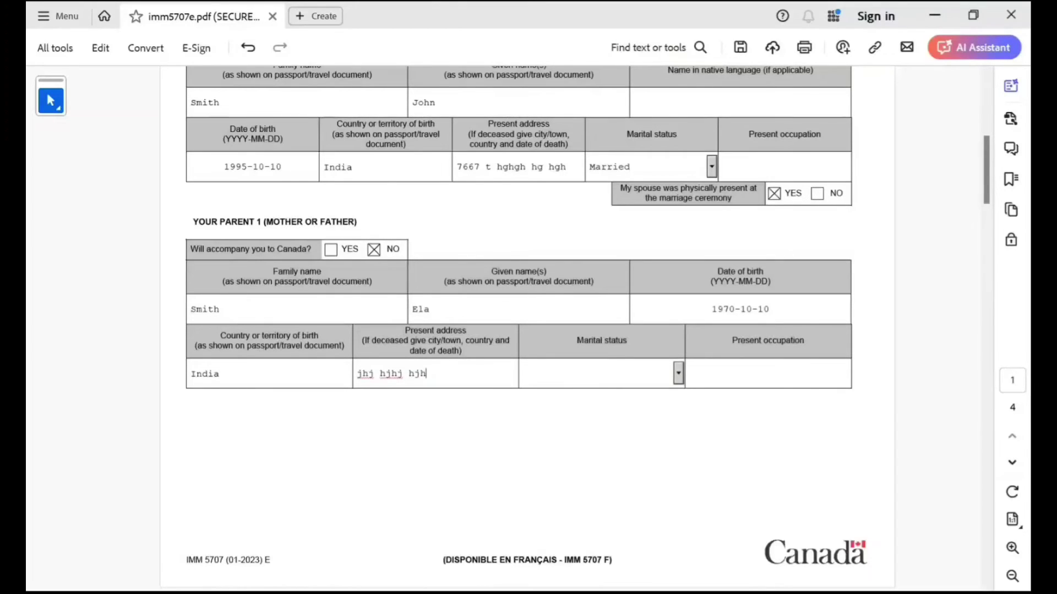
left_click(678, 374)
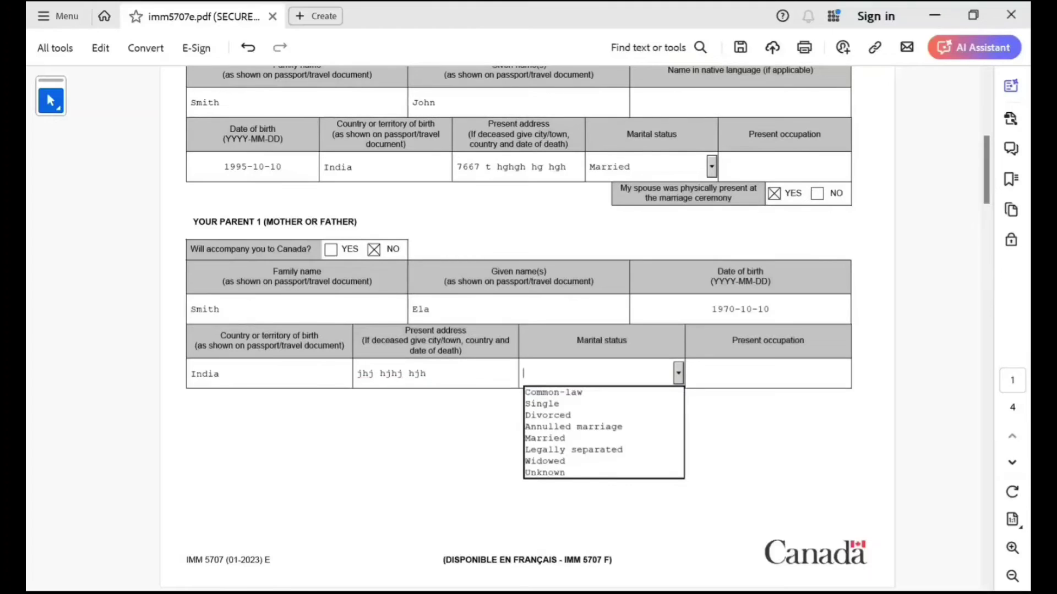
key("Down")
key("Down")
key("Down")
key("Down")
key("Down")
key("Tab")
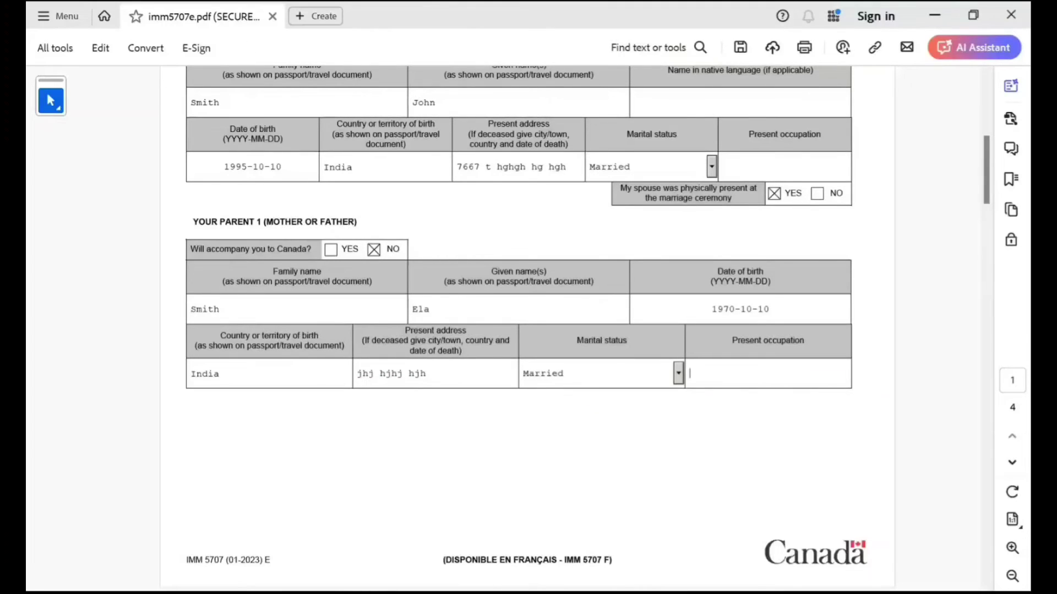
type("Homemaker")
scroll(527, 331, "down", 2)
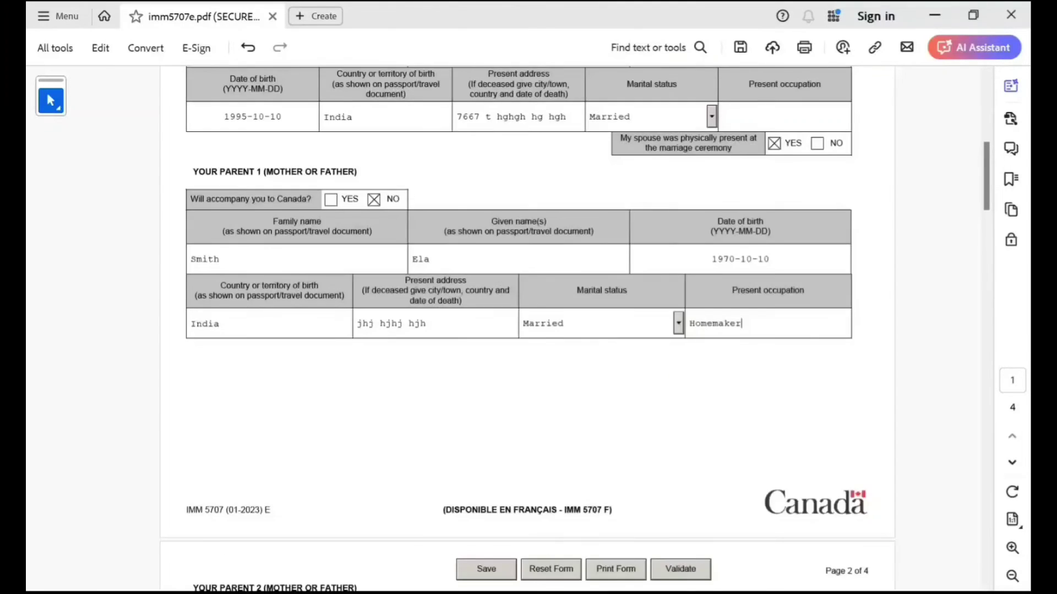
Mark Parent 2 as accompanying and enter their names and birth date 1968-10-10.
scroll(527, 330, "down", 8)
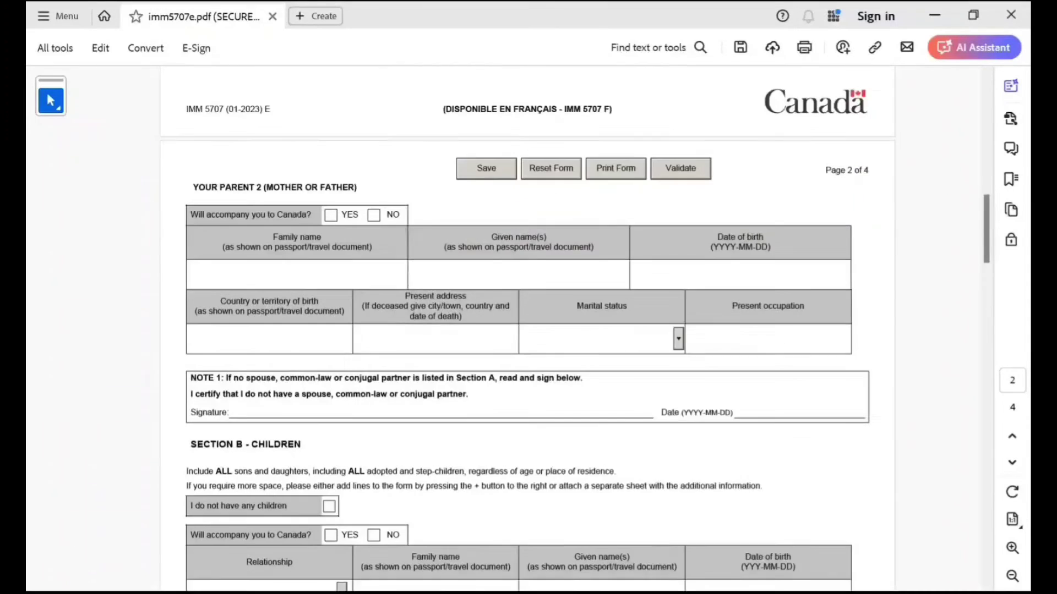
scroll(528, 330, "down", 1)
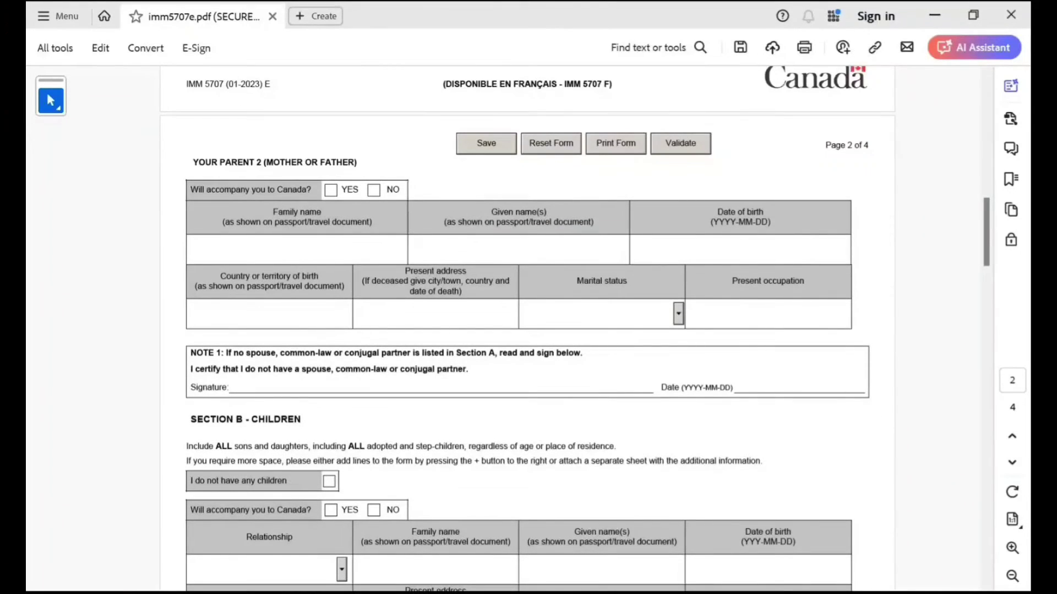
left_click(331, 190)
left_click(191, 250)
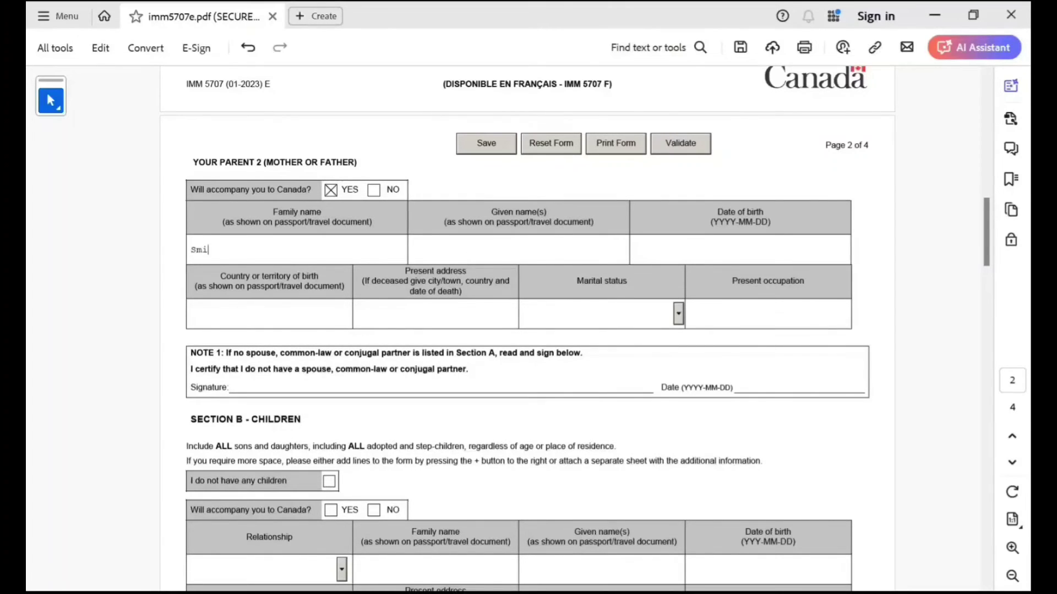
key("Tab")
left_click(740, 249)
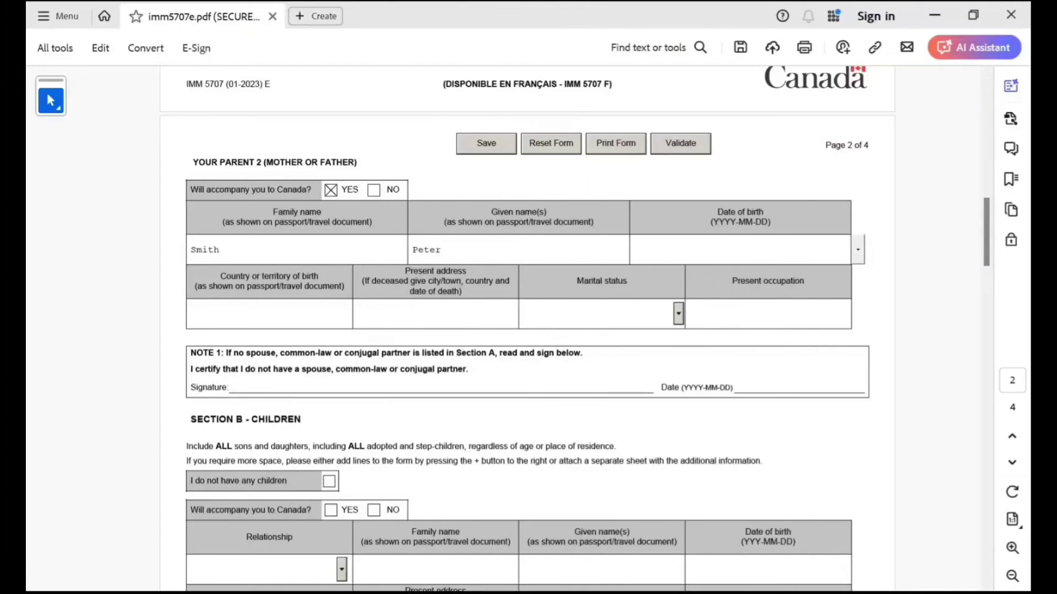
type("1968-10-10")
Enter Parent 2's birthplace India, an address, status Married and occupation 'retired'.
key("Tab")
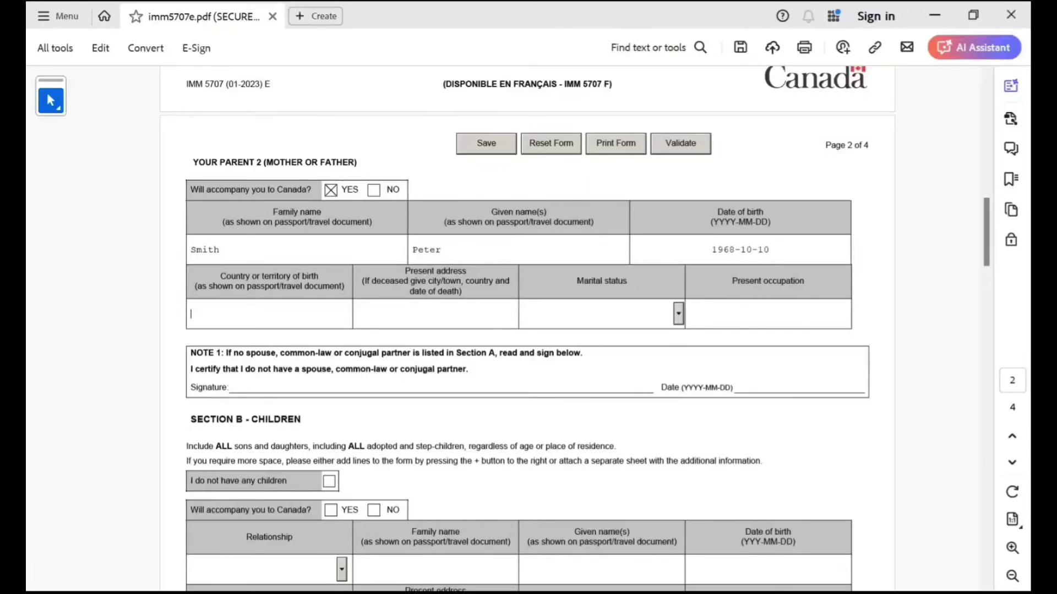
type("India")
key("Tab")
type("jj hjjh jjh jh")
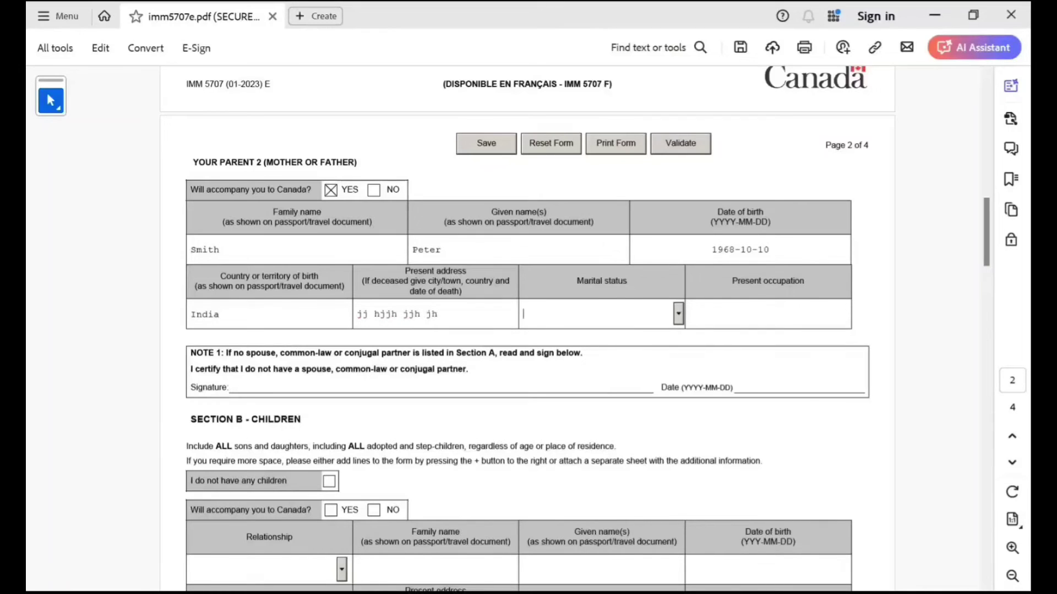
key("Tab")
type("m")
key("Tab")
type("retires")
key("BackSpace")
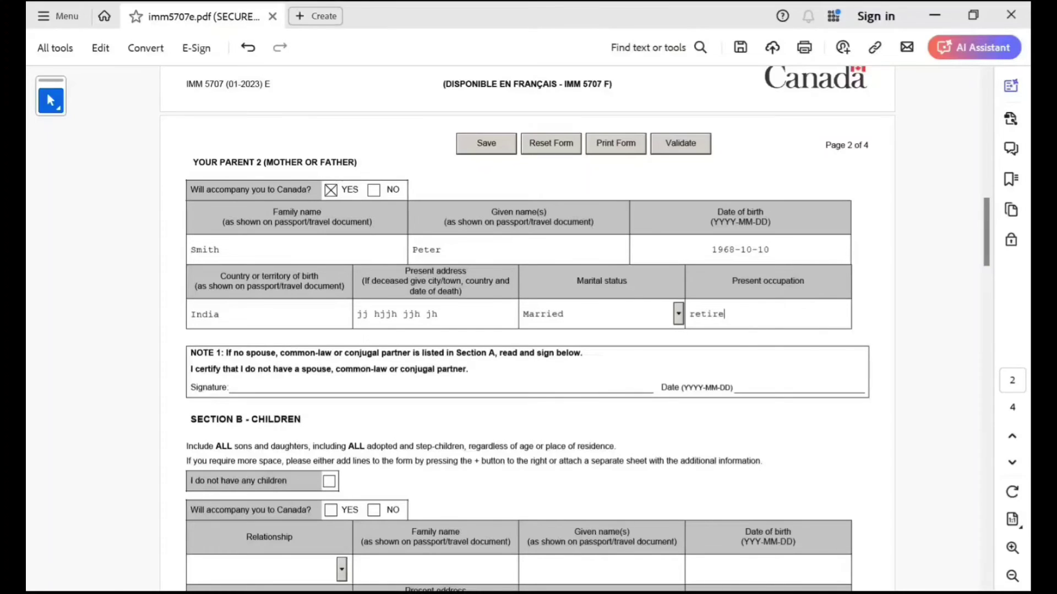
type("d")
scroll(575, 329, "down", 1)
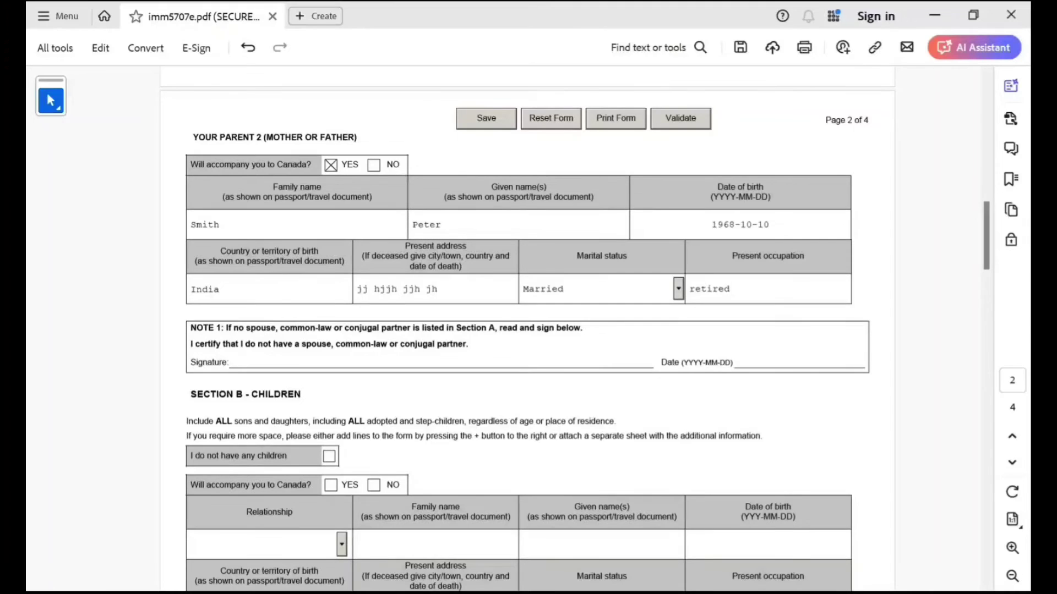
scroll(574, 329, "up", 5)
scroll(575, 329, "down", 4)
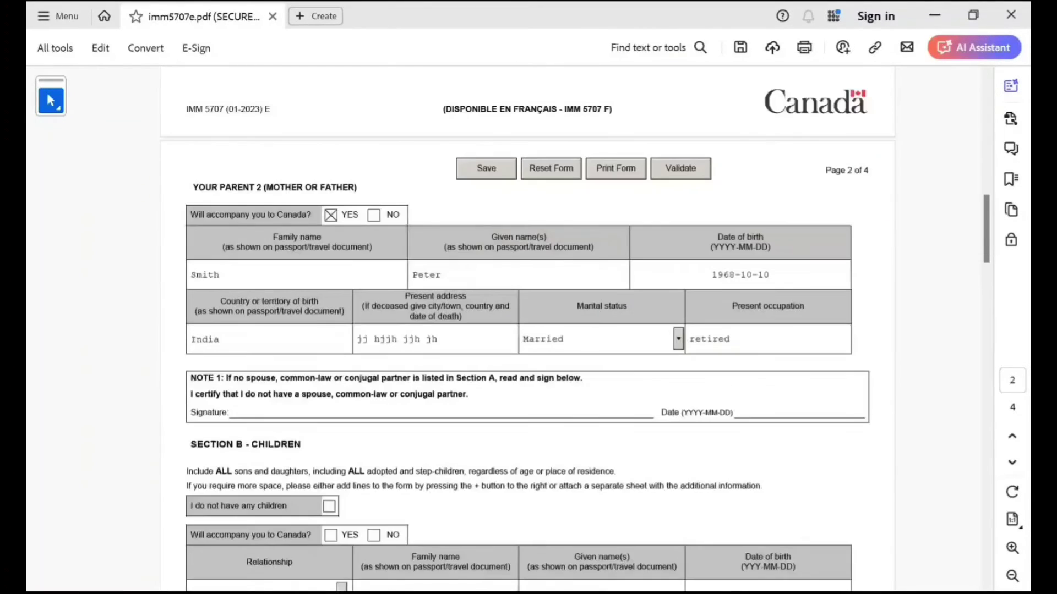
scroll(528, 331, "down", 3)
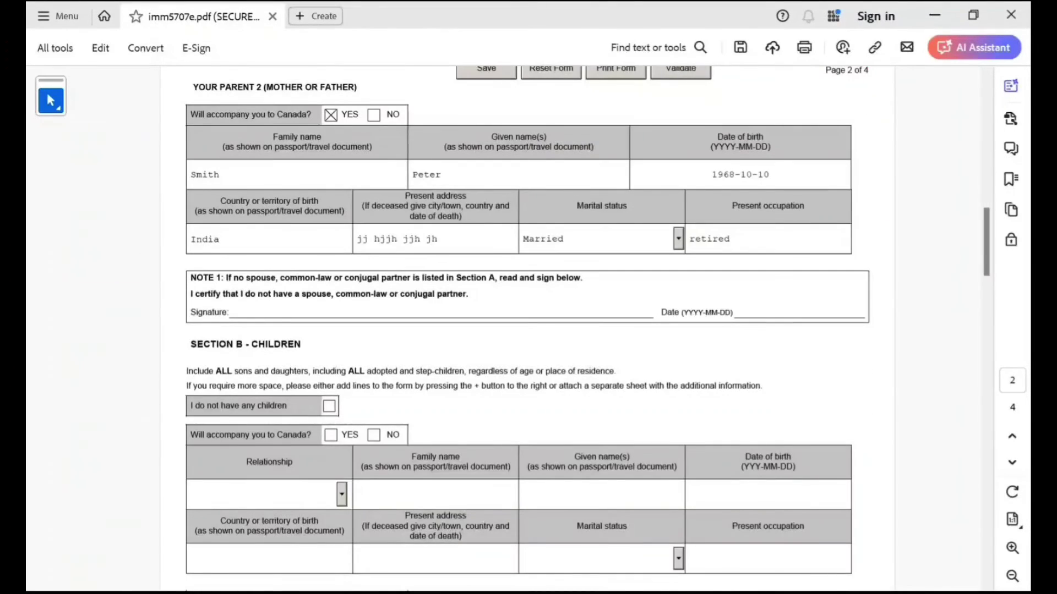
Tick 'I do not have any children' in Section B and review the remaining pages.
left_click(329, 407)
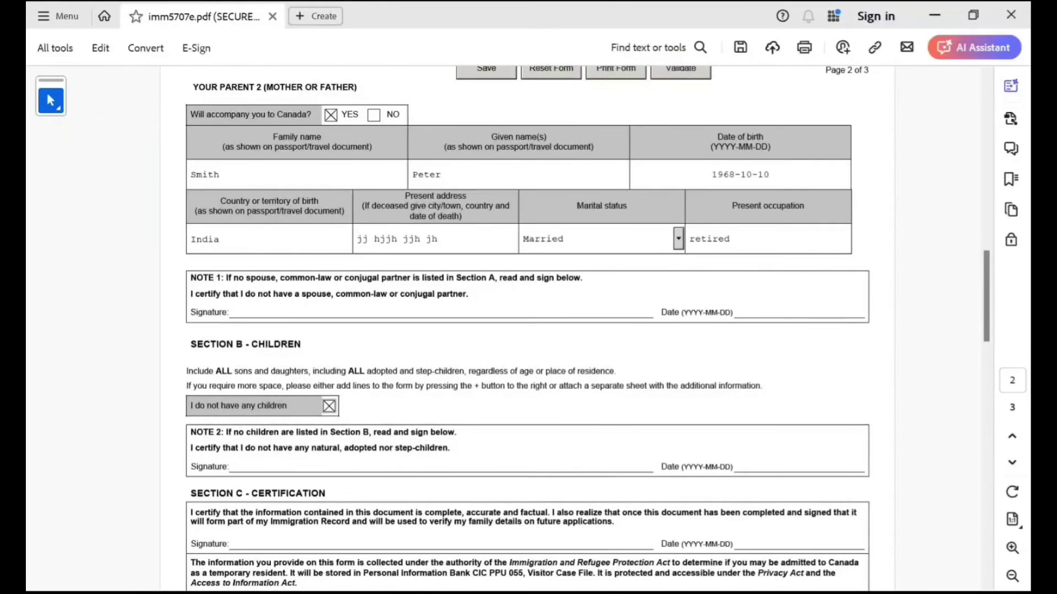
scroll(528, 330, "down", 3)
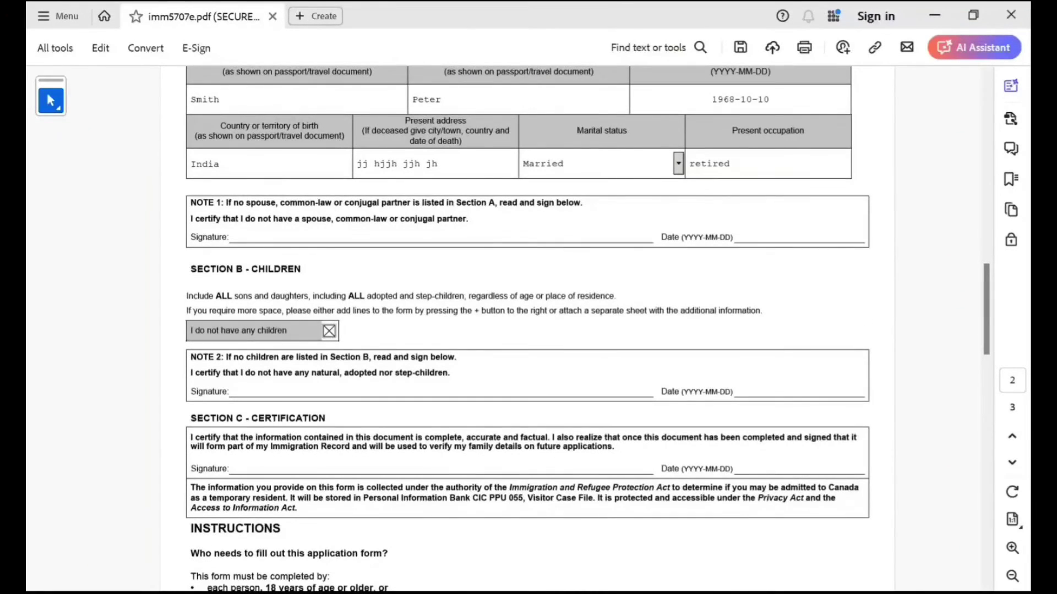
scroll(528, 330, "down", 3)
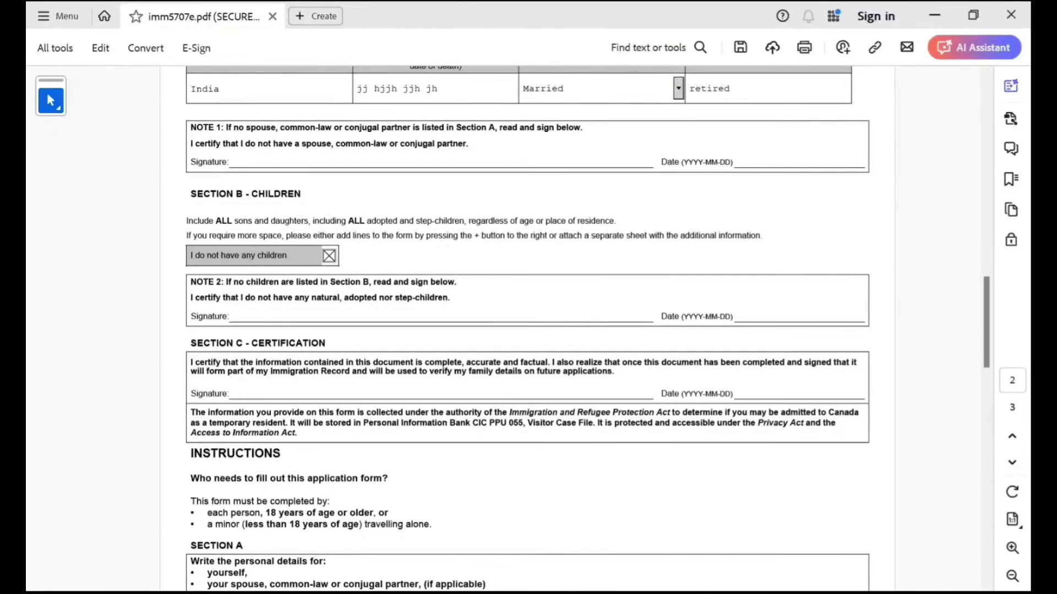
scroll(528, 330, "down", 3)
scroll(527, 331, "down", 9)
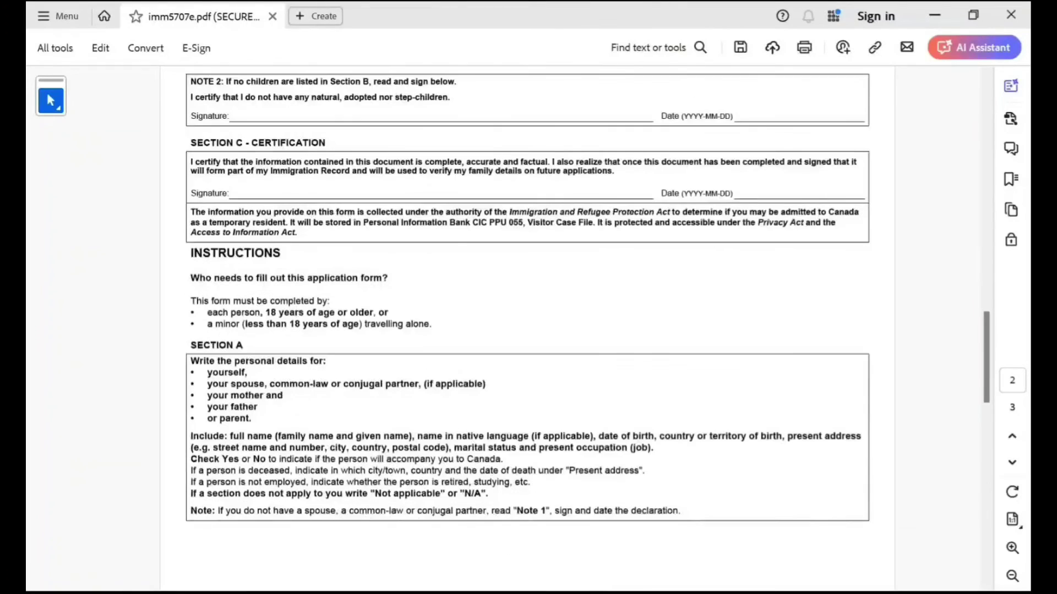
scroll(527, 330, "down", 20)
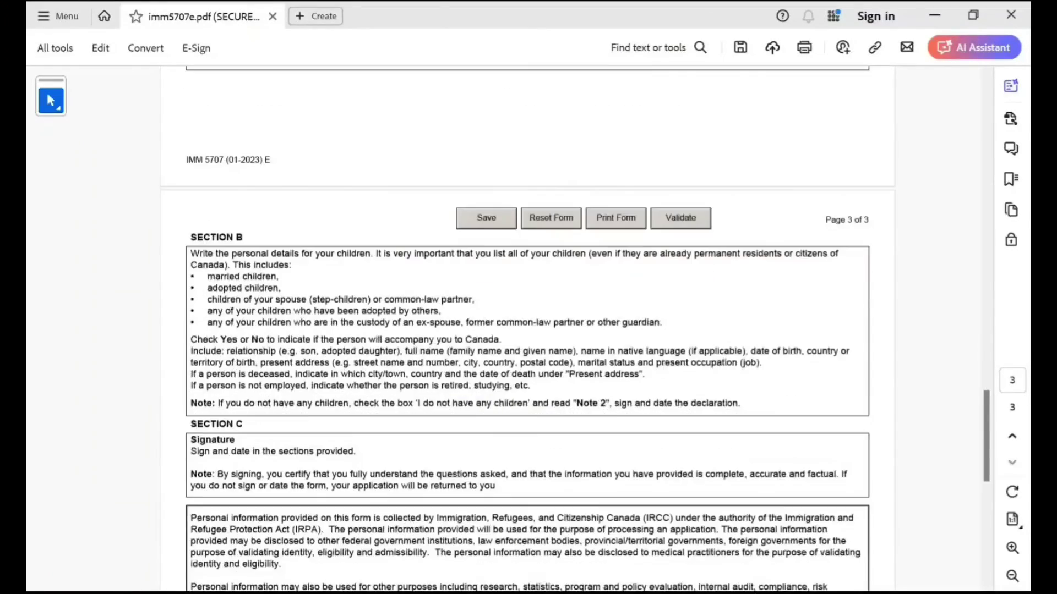
scroll(527, 331, "up", 20)
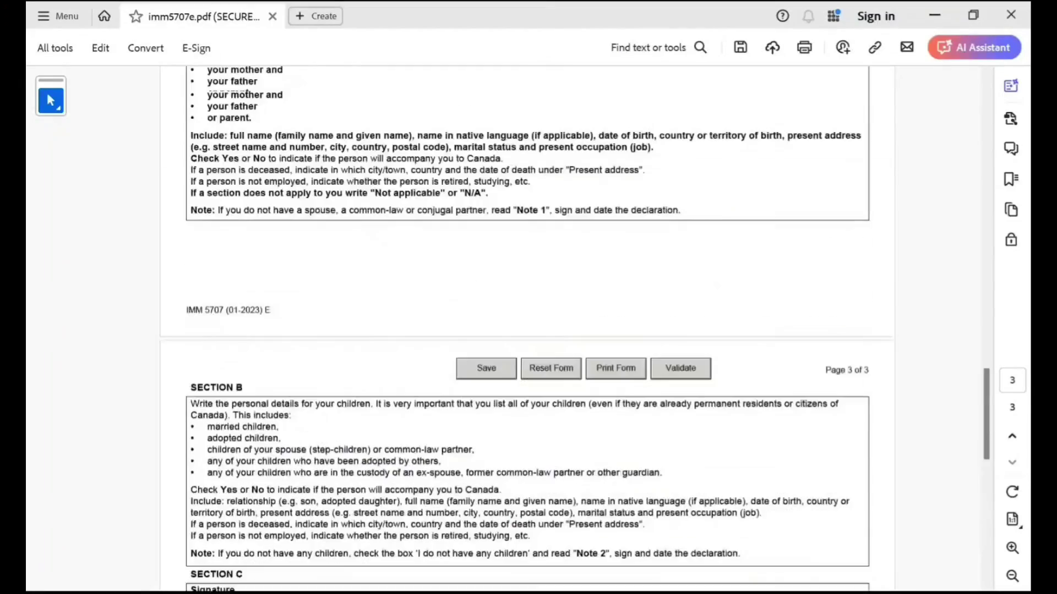
scroll(528, 330, "up", 20)
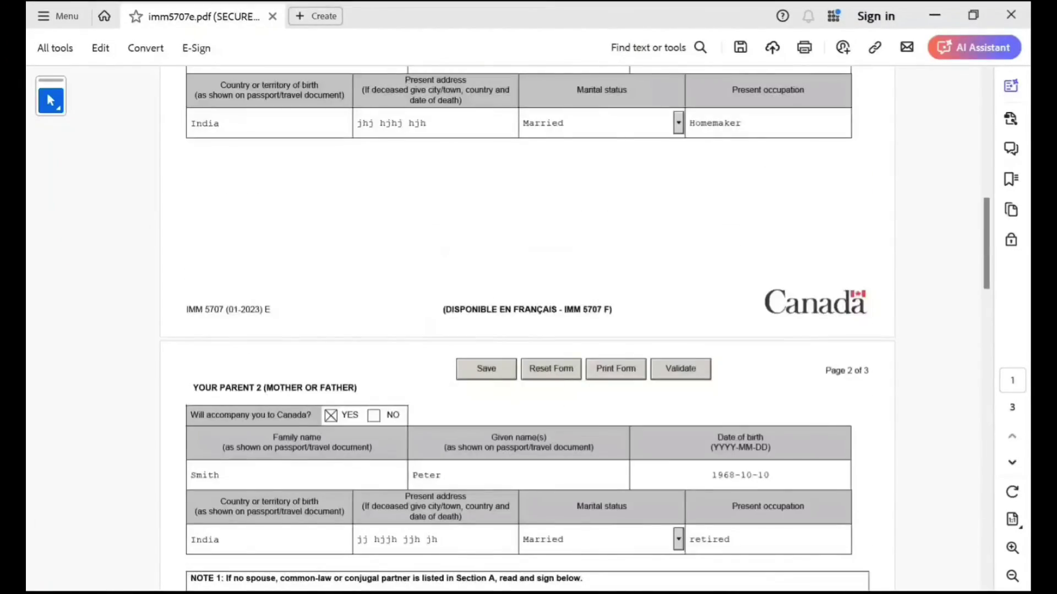
left_click(680, 369)
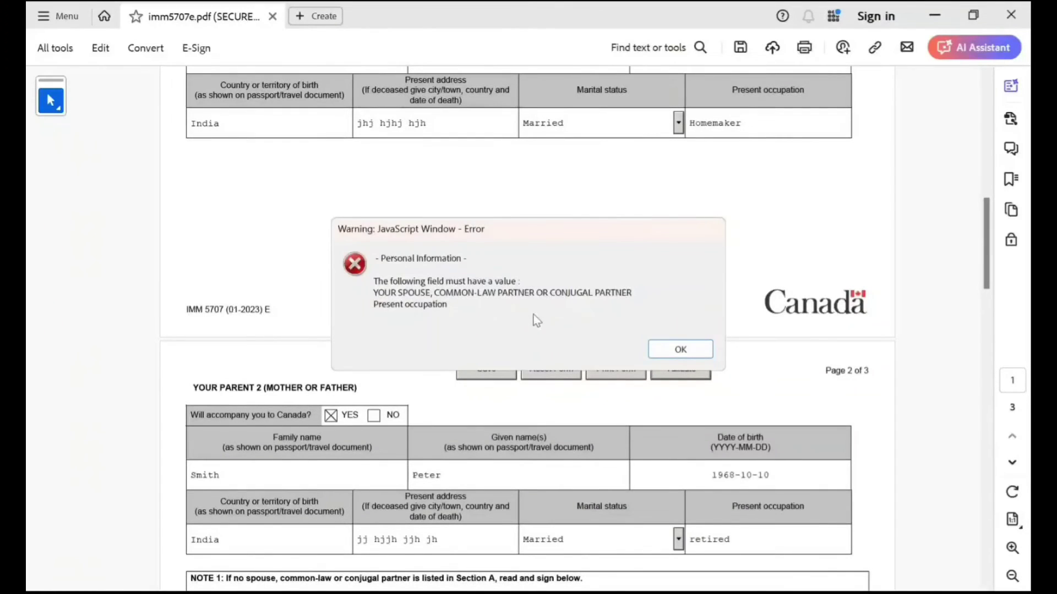
left_click(680, 349)
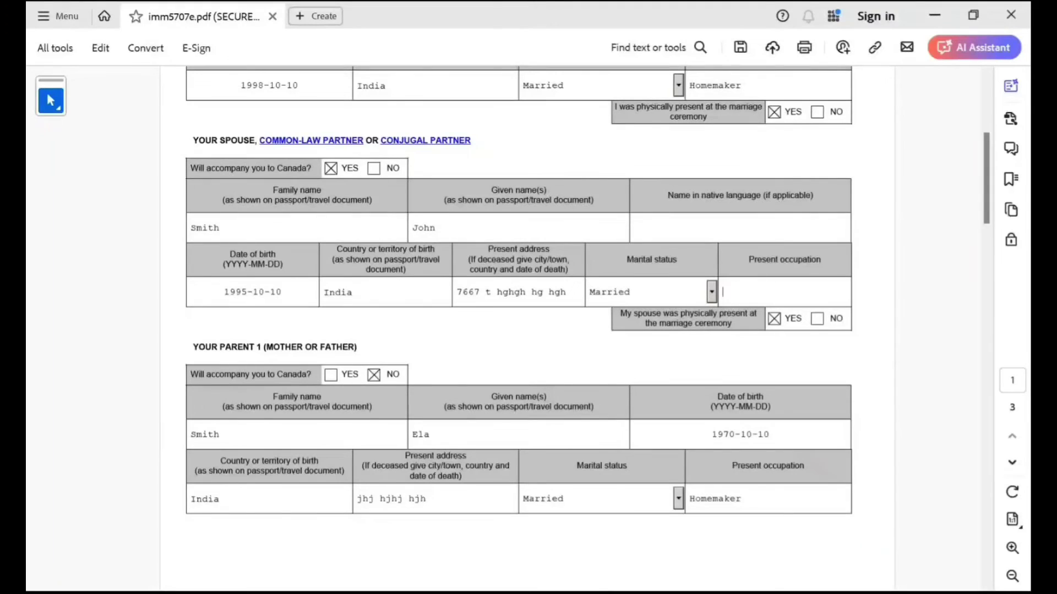
type("It Analyst")
scroll(518, 330, "up", 5)
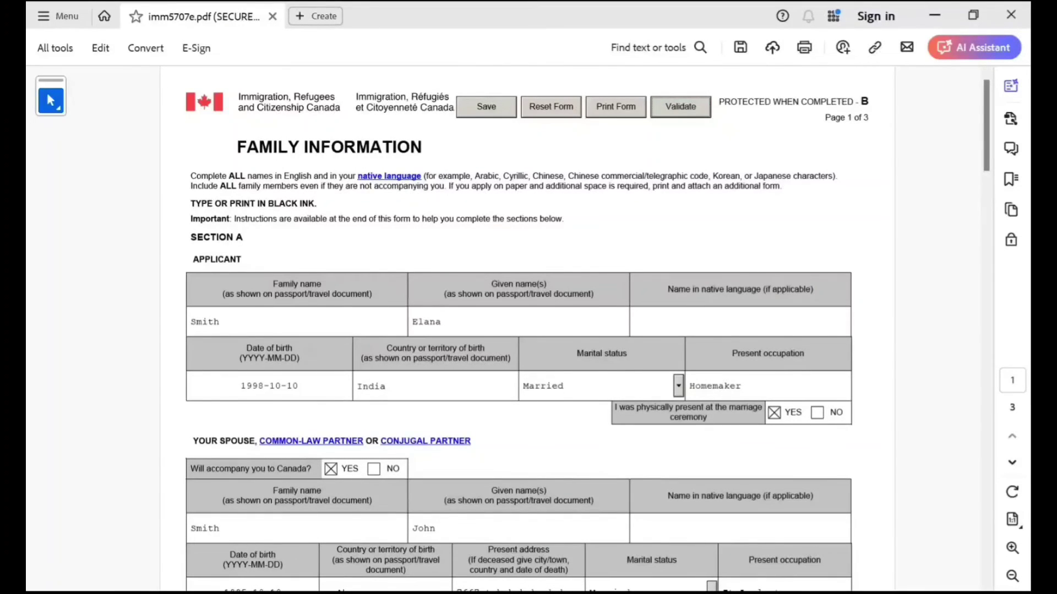
scroll(527, 330, "down", 20)
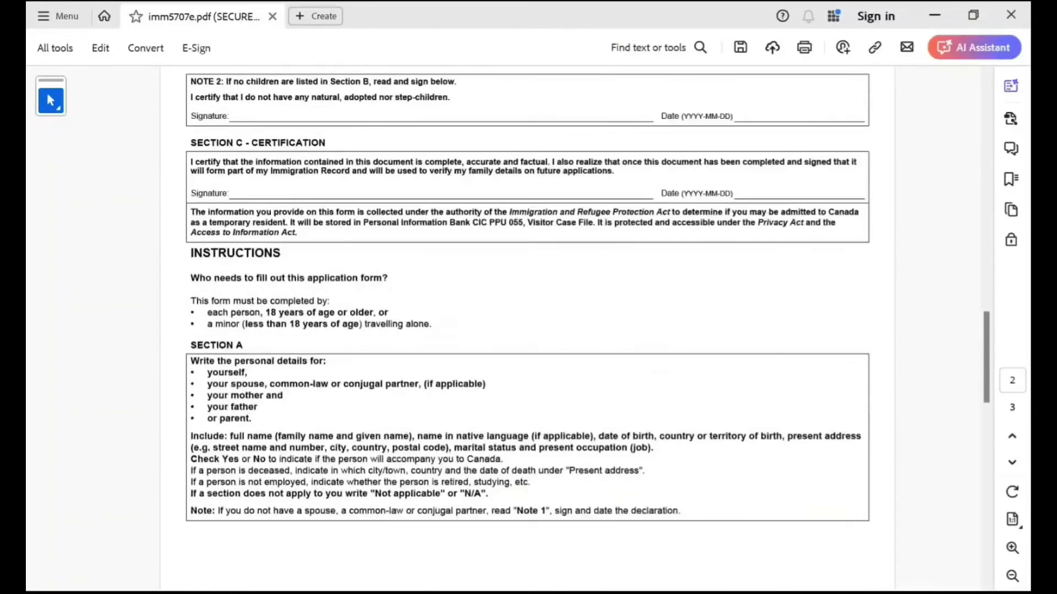
scroll(528, 330, "down", 6)
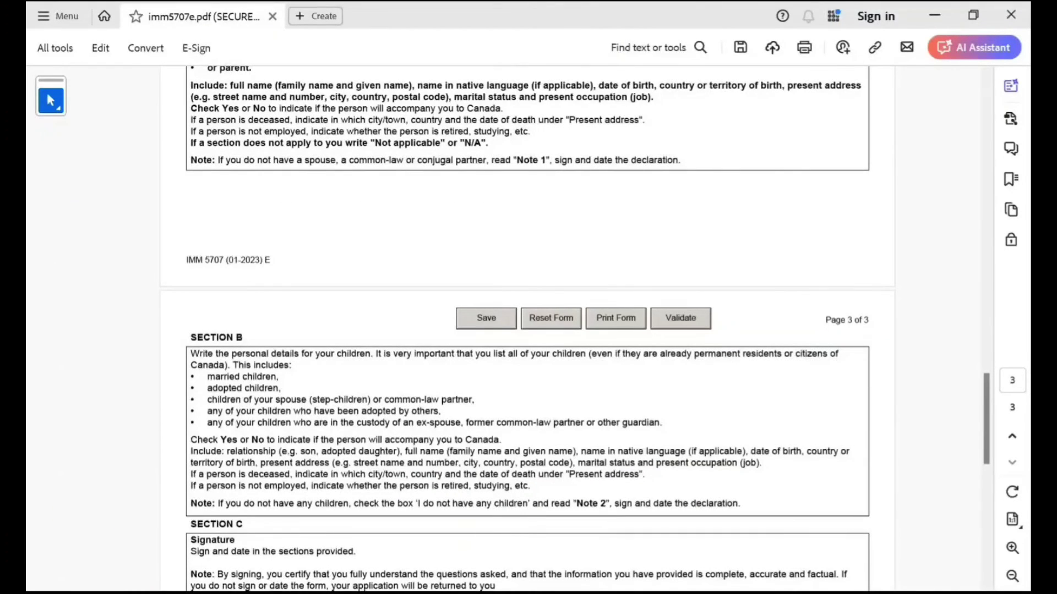
scroll(527, 330, "down", 2)
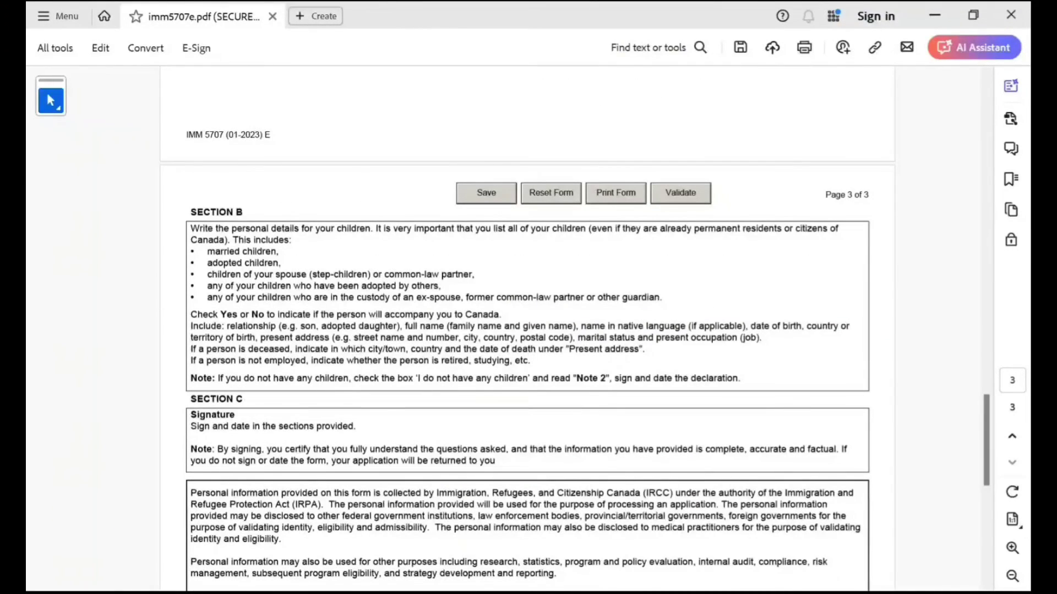
left_click_drag(523, 325, 610, 349)
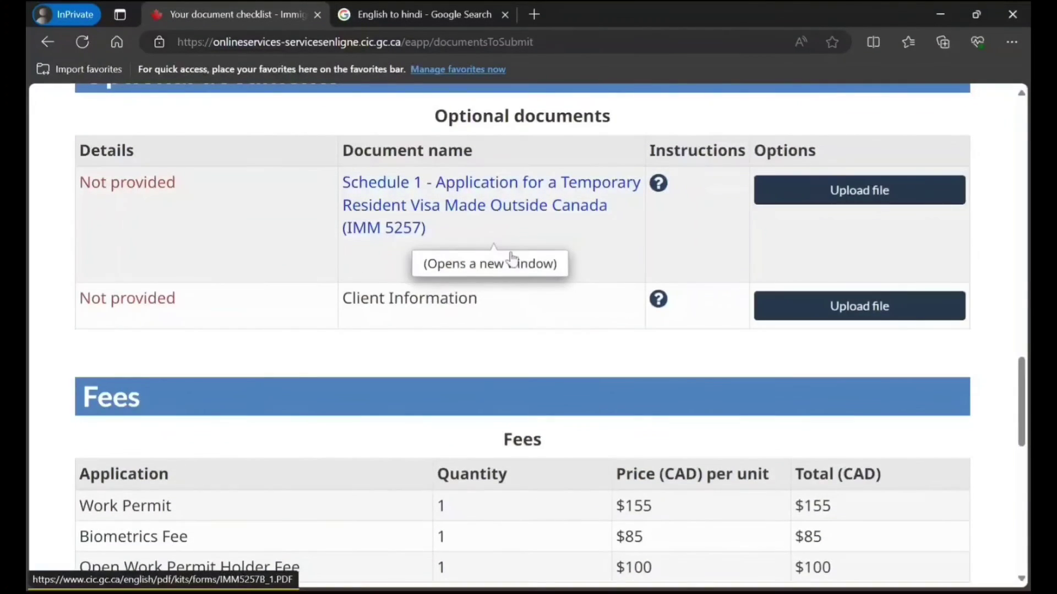
Open the Schedule 1 (IMM 5257) form from Optional documents and tick the principal applicant box.
scroll(518, 270, "down", 3)
scroll(715, 349, "down", 2)
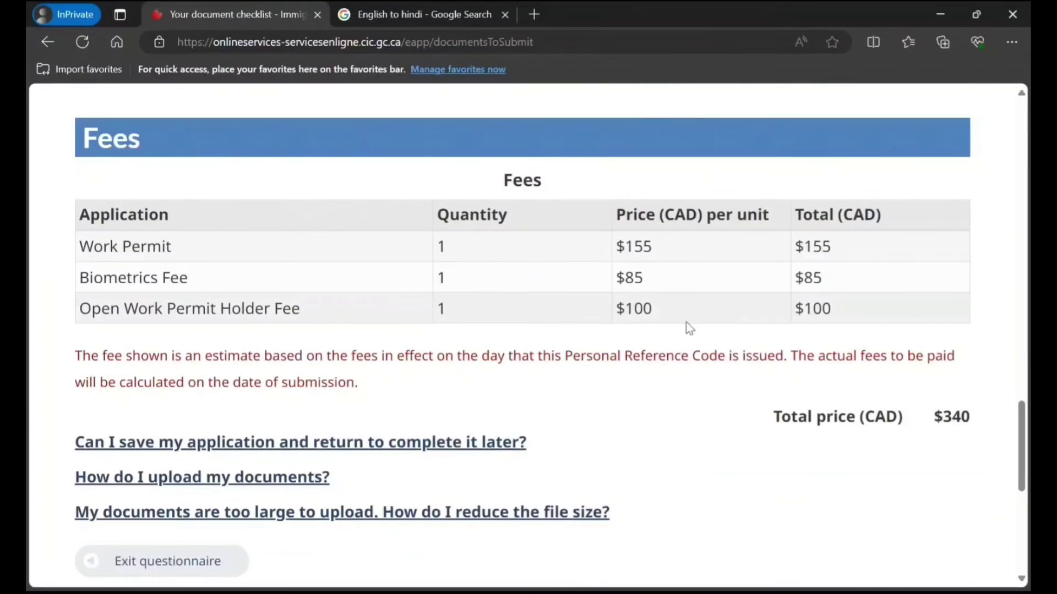
scroll(715, 336, "down", 3)
scroll(781, 331, "down", 3)
scroll(811, 306, "up", 1)
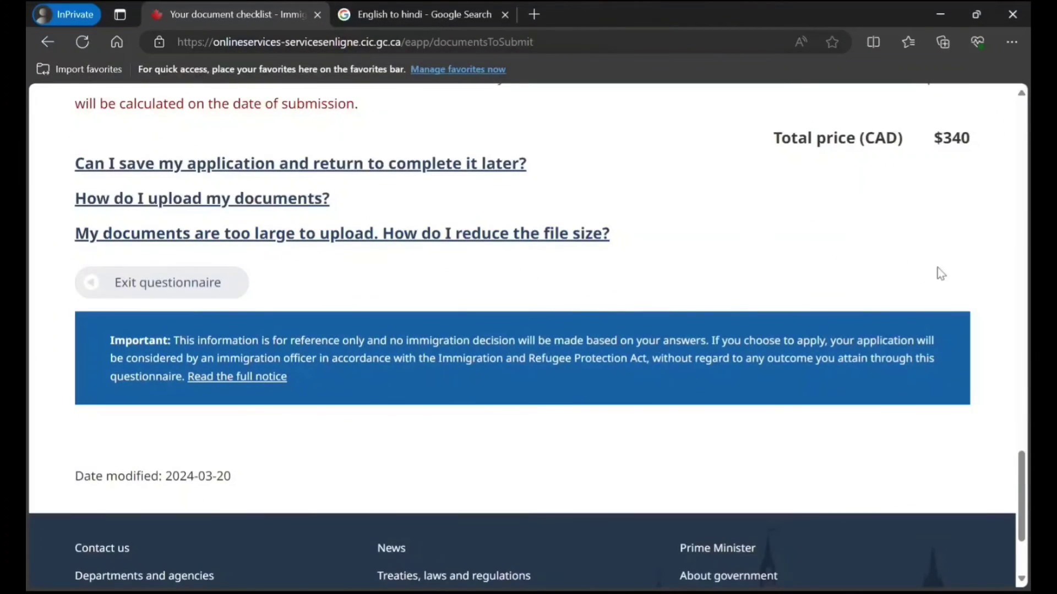
scroll(899, 260, "up", 10)
scroll(882, 255, "down", 3)
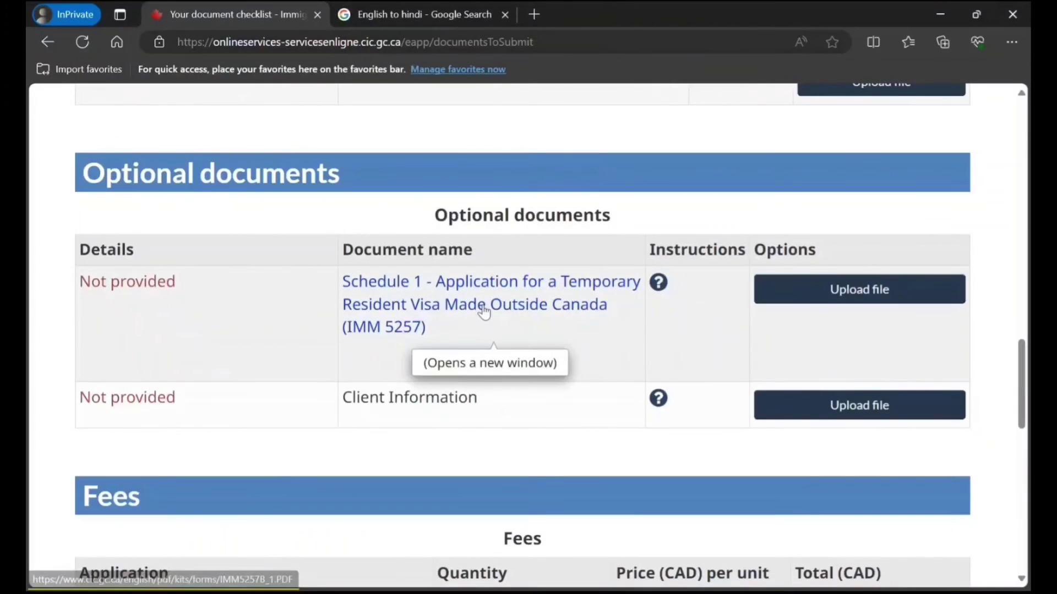
left_click(482, 310)
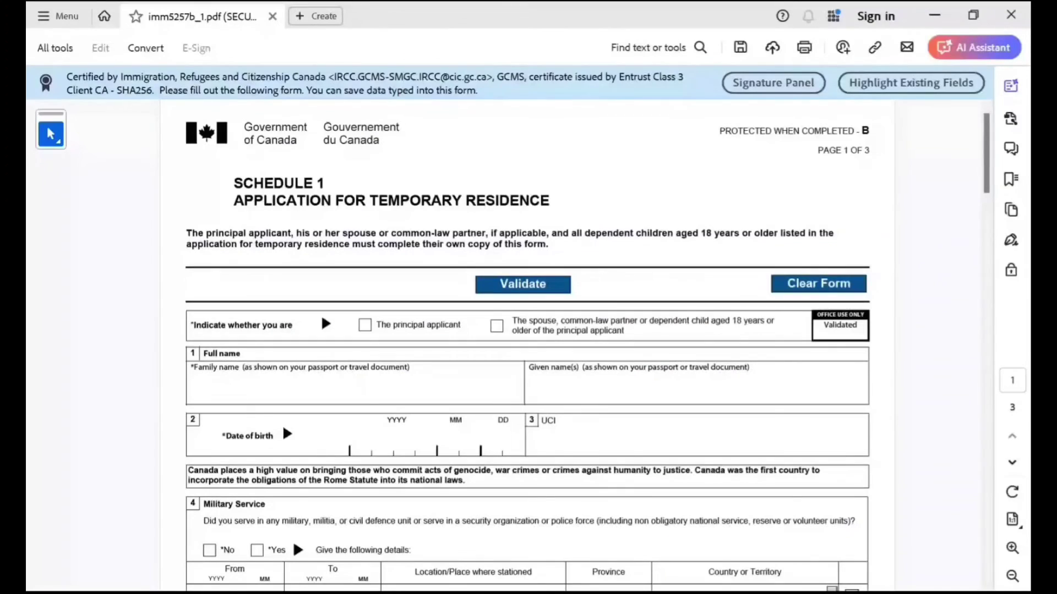
left_click(364, 325)
Enter the applicant's family name and given name on Schedule 1.
scroll(588, 346, "down", 3)
left_click(191, 387)
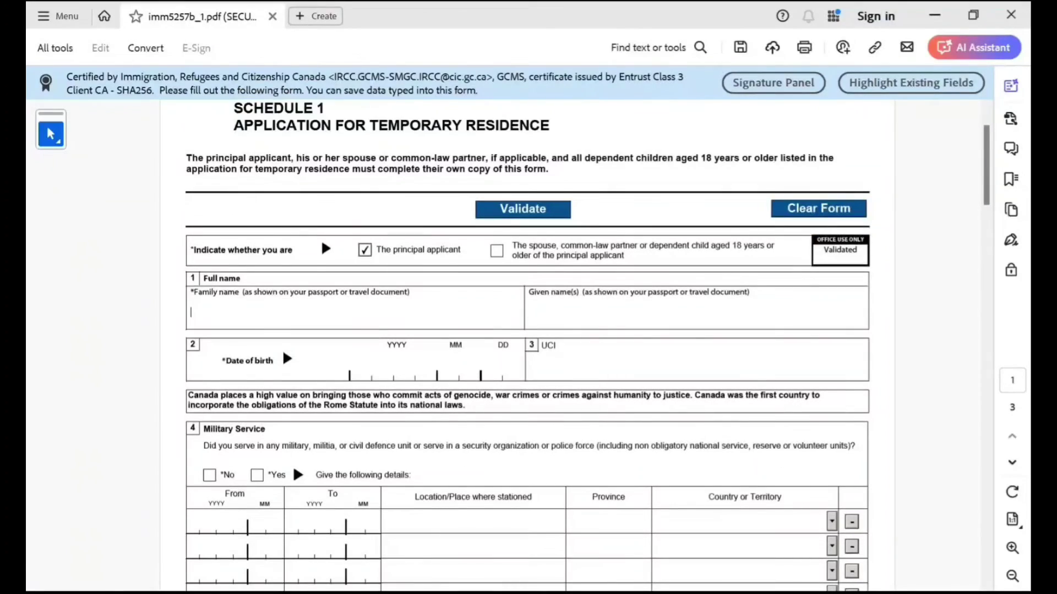
type("Smith")
left_click(529, 312)
type("aine")
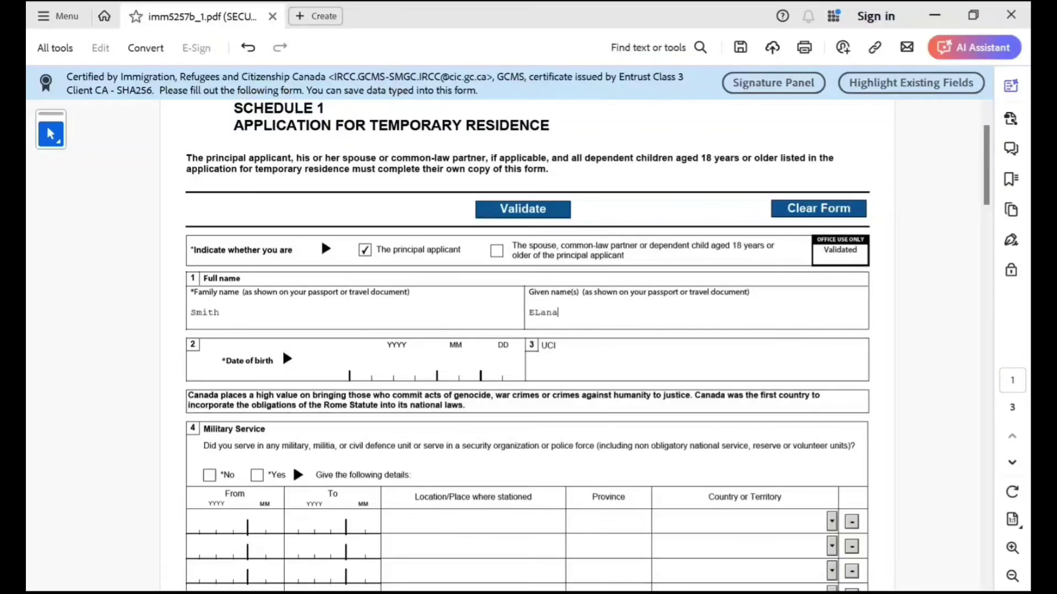
key("BackSpace")
key("BackSpace")
key("BackSpace")
key("BackSpace")
key("BackSpace")
key("BackSpace")
type("Elana")
key("Tab")
type("19981010")
scroll(529, 330, "down", 1)
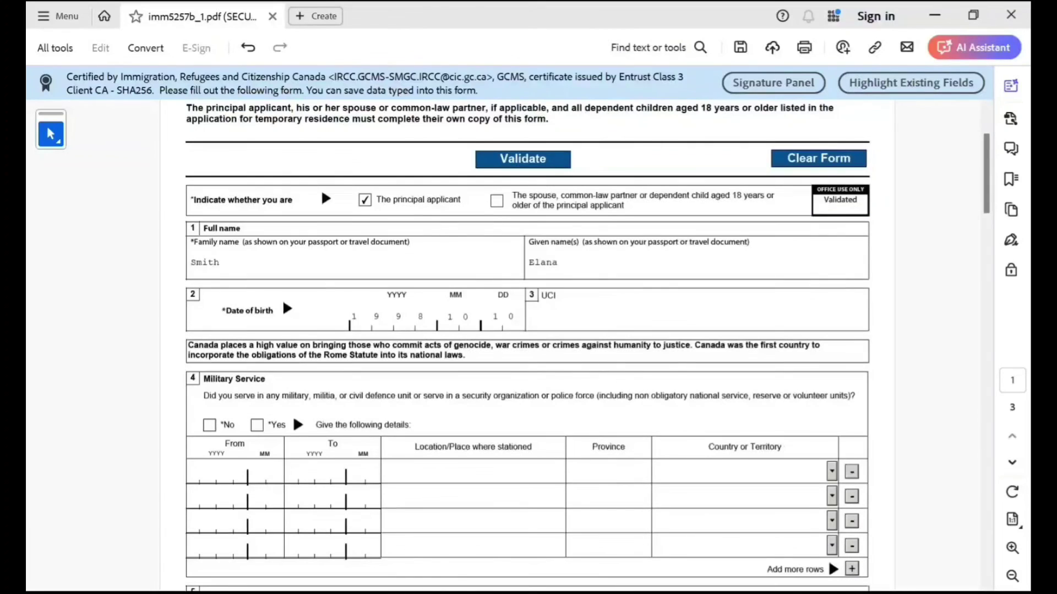
left_click(532, 315)
key("Tab")
key("space")
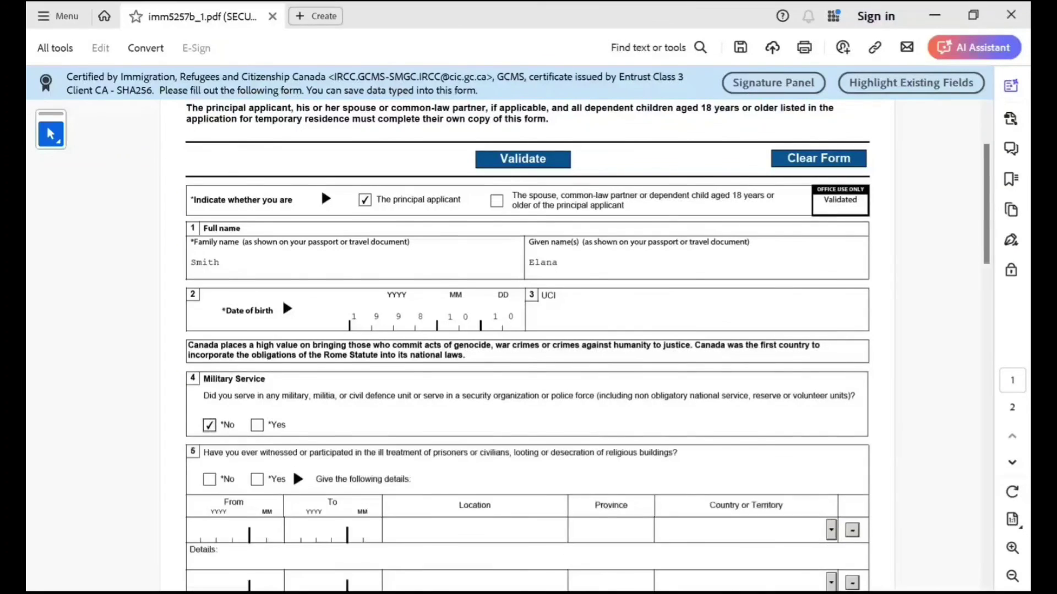
Answer No to the ill-treatment question and the organization membership question.
scroll(528, 330, "down", 3)
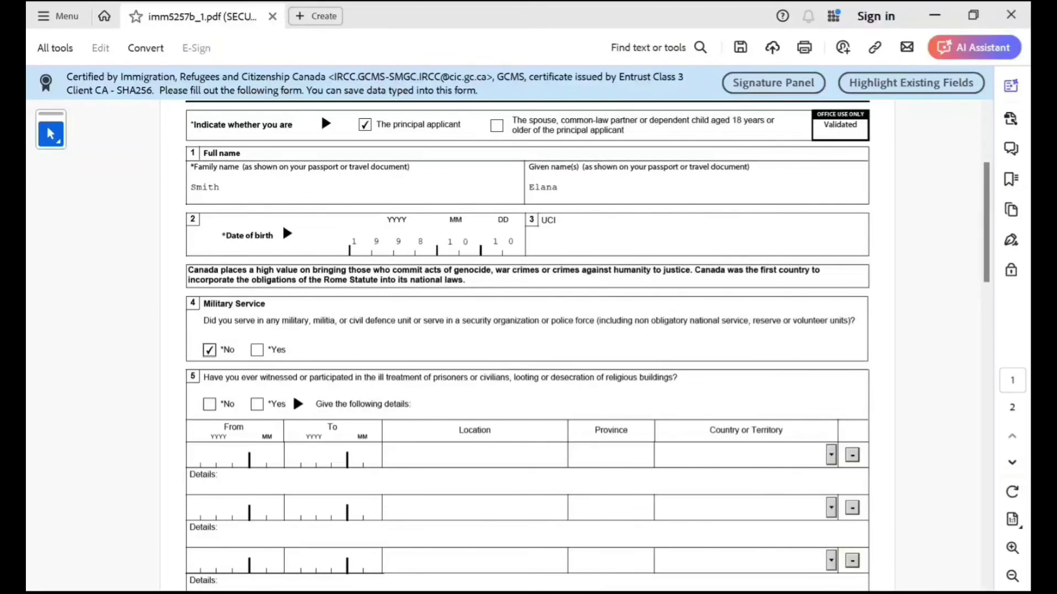
key("Tab")
key("Tab")
key("space")
scroll(588, 324, "down", 2)
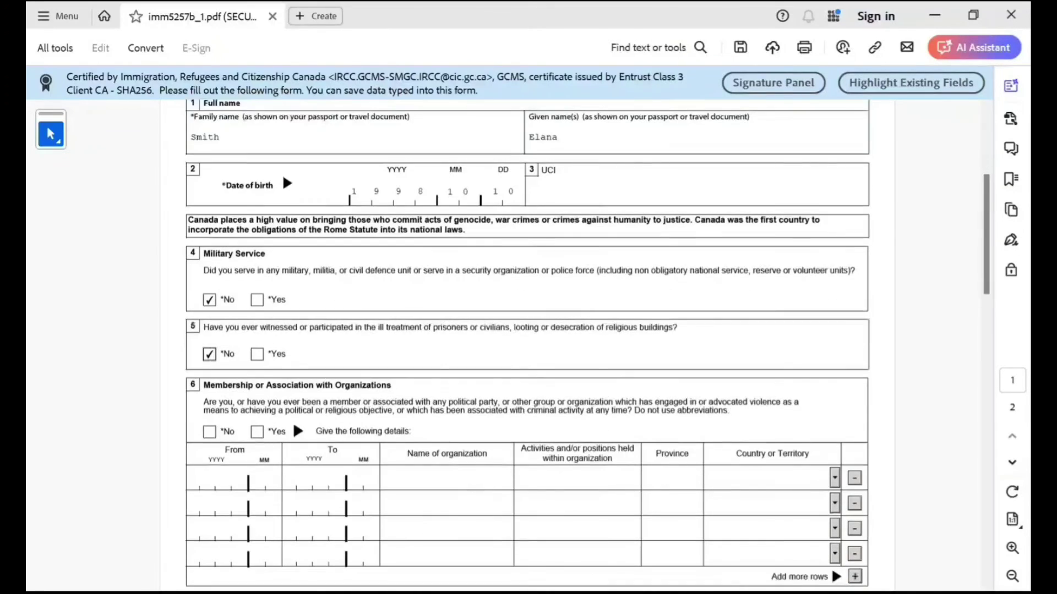
scroll(527, 331, "down", 2)
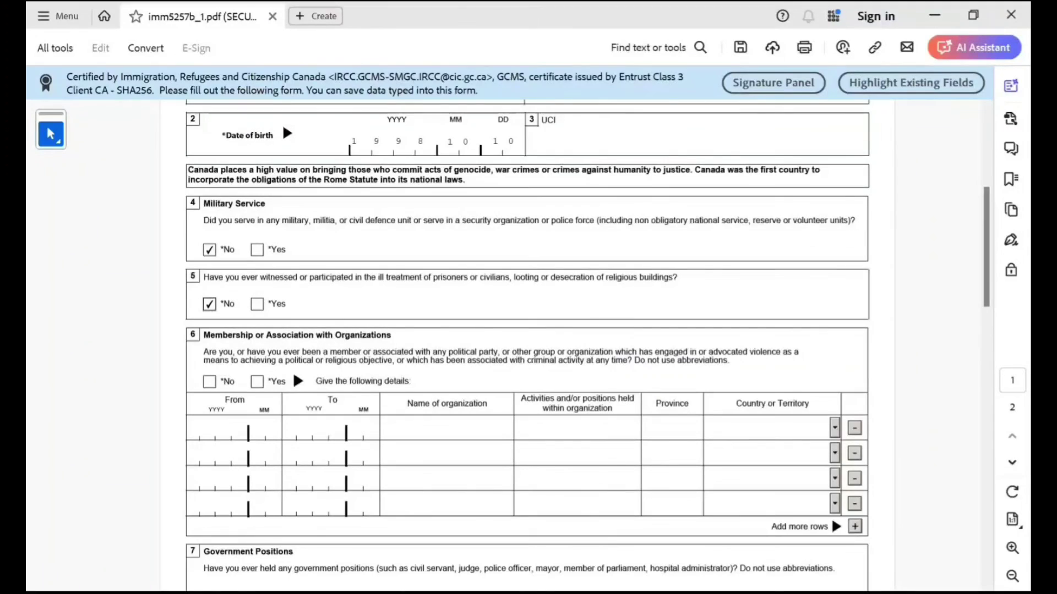
left_click_drag(415, 353, 628, 353)
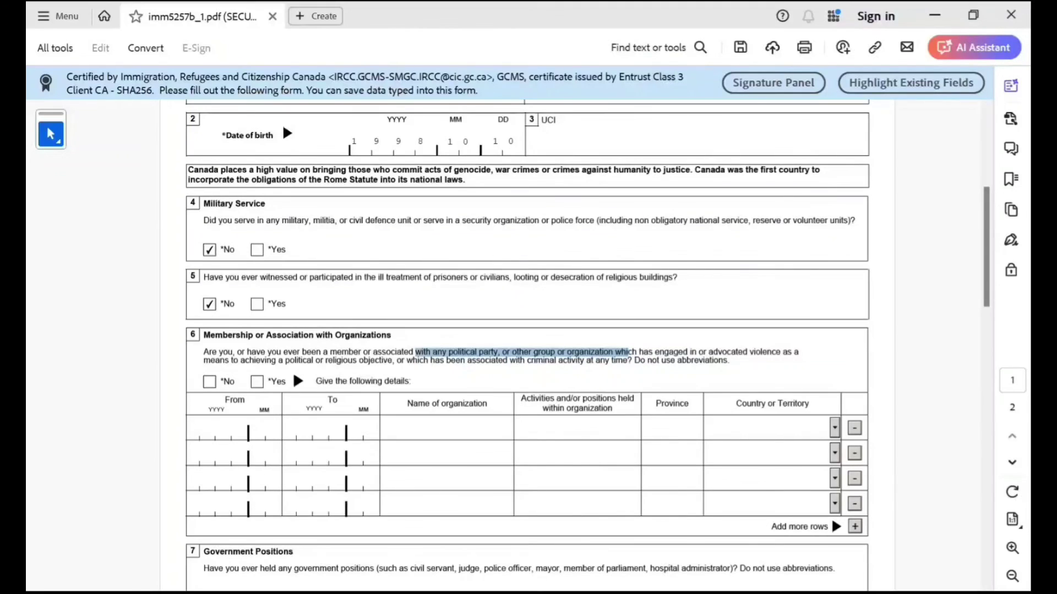
left_click(209, 381)
Answer No to holding government positions and to previous travel.
scroll(528, 331, "down", 3)
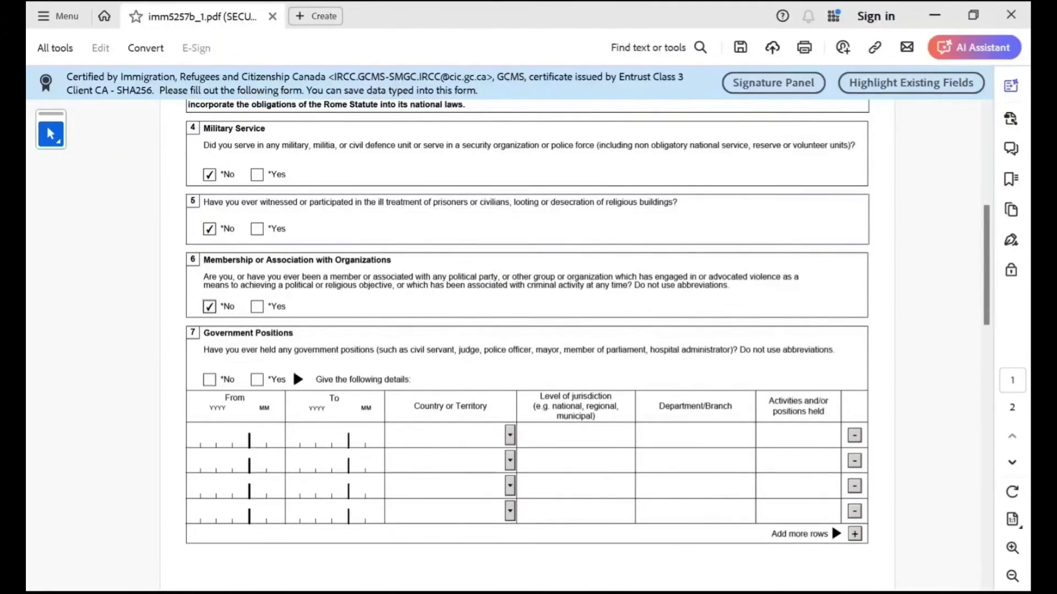
left_click_drag(410, 350, 732, 350)
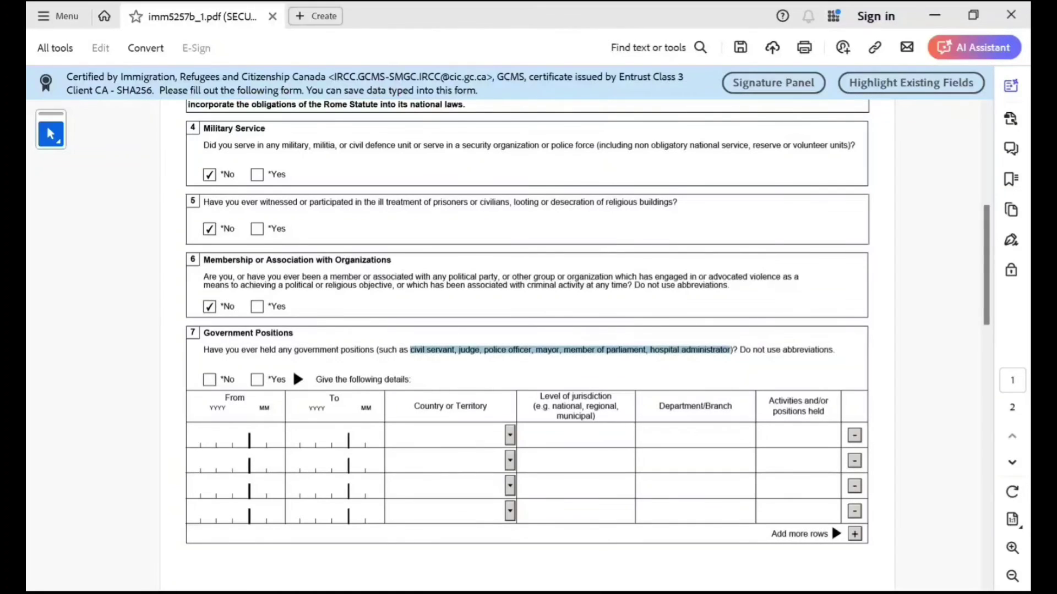
left_click(209, 379)
scroll(528, 330, "down", 2)
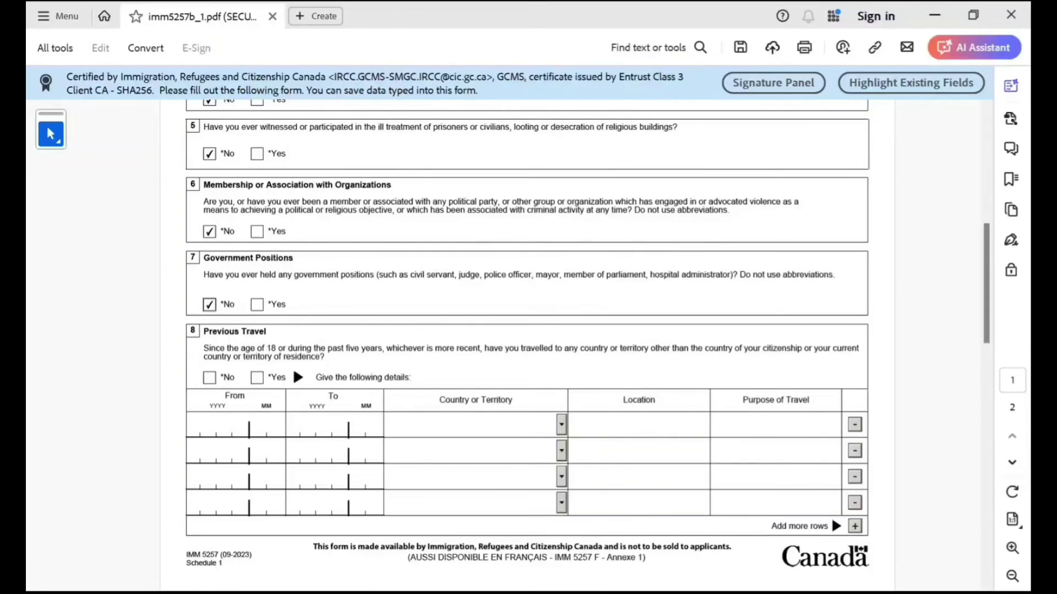
left_click(210, 378)
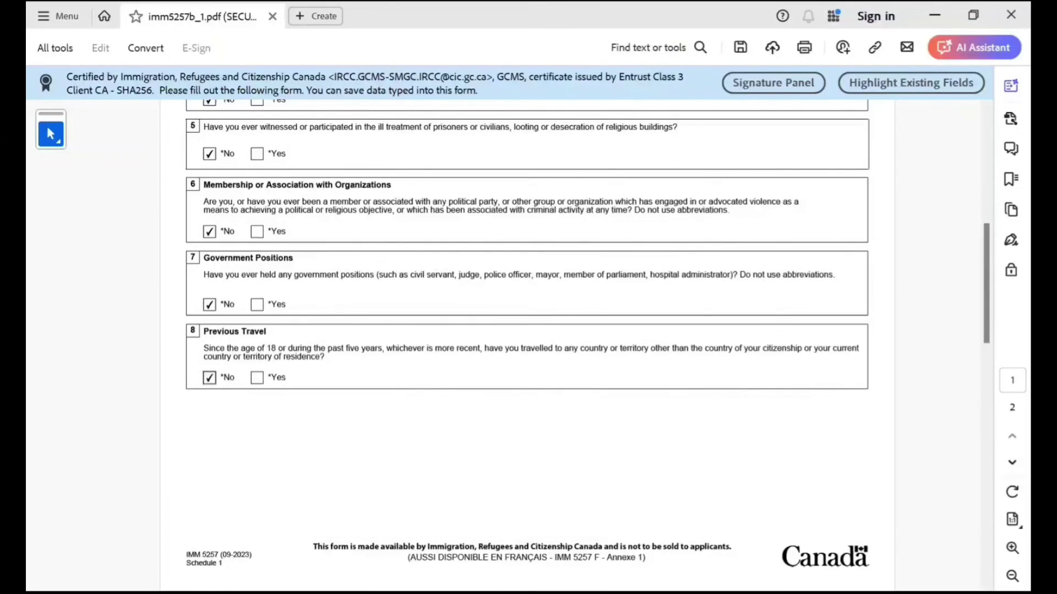
scroll(526, 346, "down", 3)
scroll(526, 345, "down", 3)
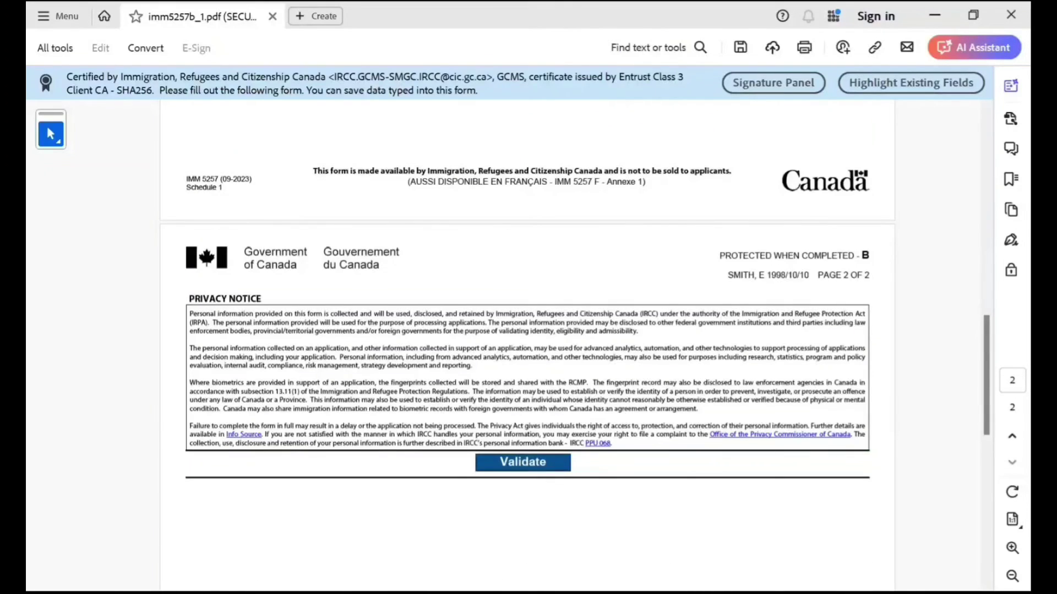
Validate the Schedule 1 form, dismiss the success message, and review the pages.
left_click(523, 462)
left_click(671, 331)
scroll(282, 198, "up", 15)
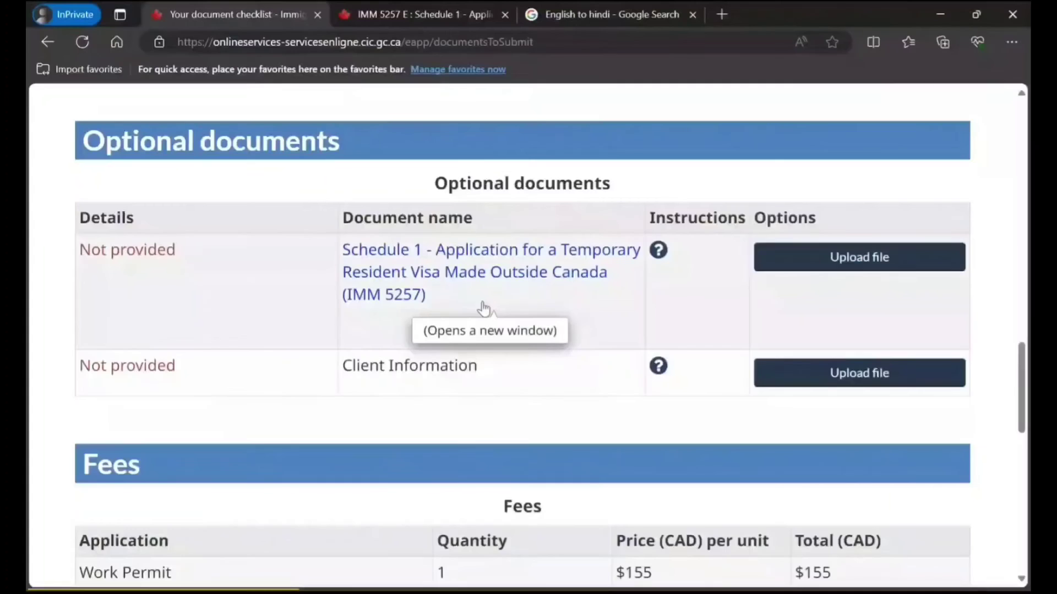
scroll(528, 329, "down", 5)
scroll(528, 165, "up", 5)
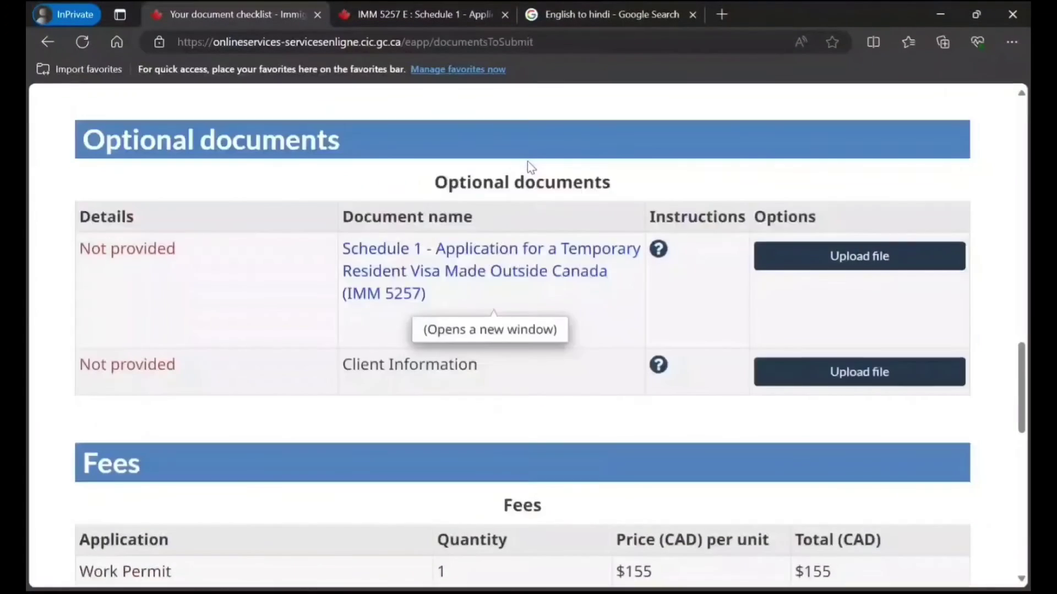
scroll(527, 160, "up", 5)
scroll(527, 162, "down", 4)
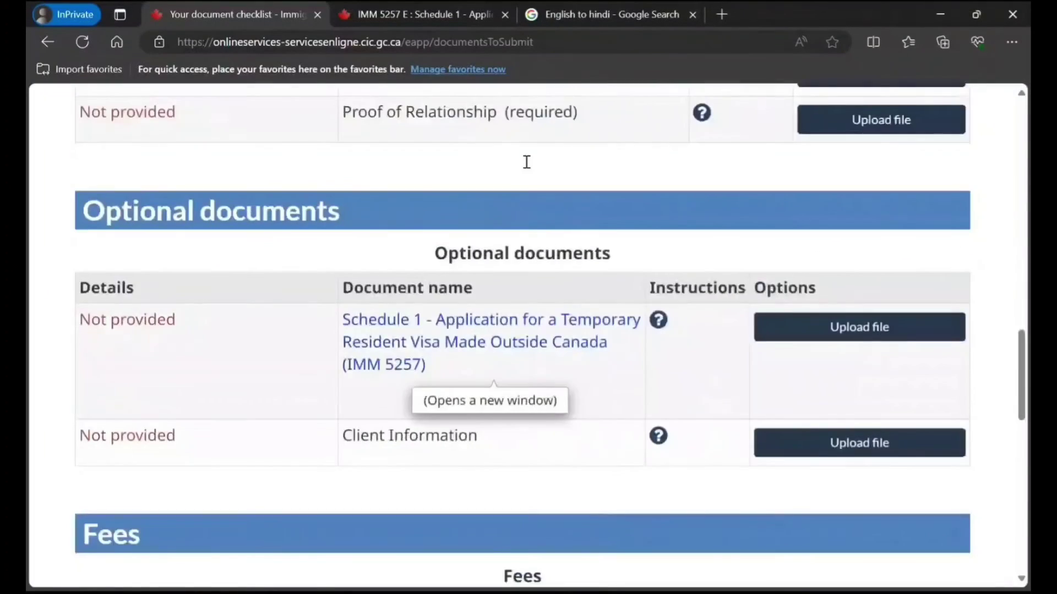
scroll(528, 161, "down", 10)
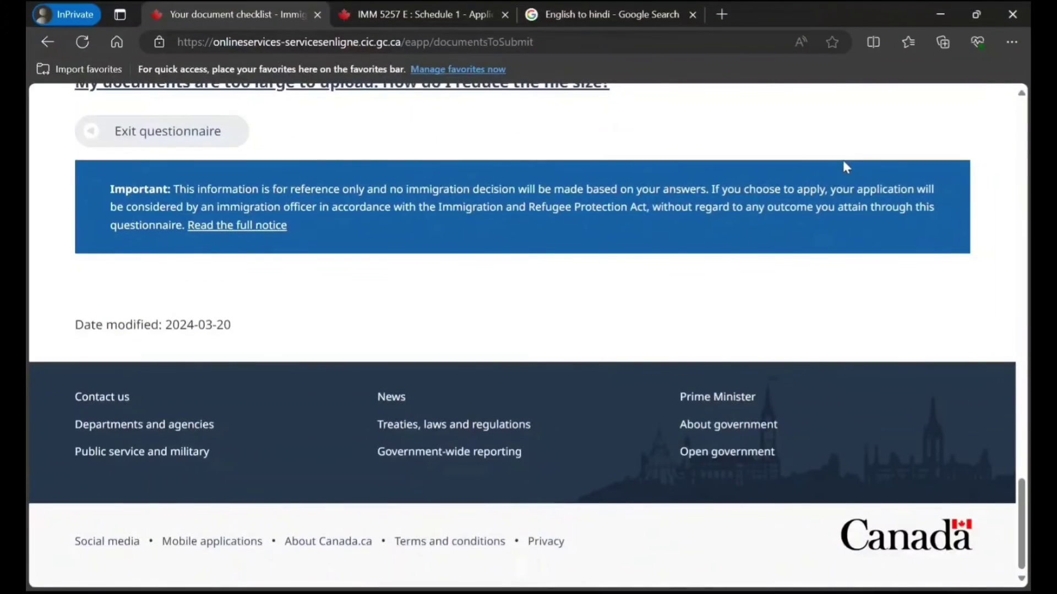